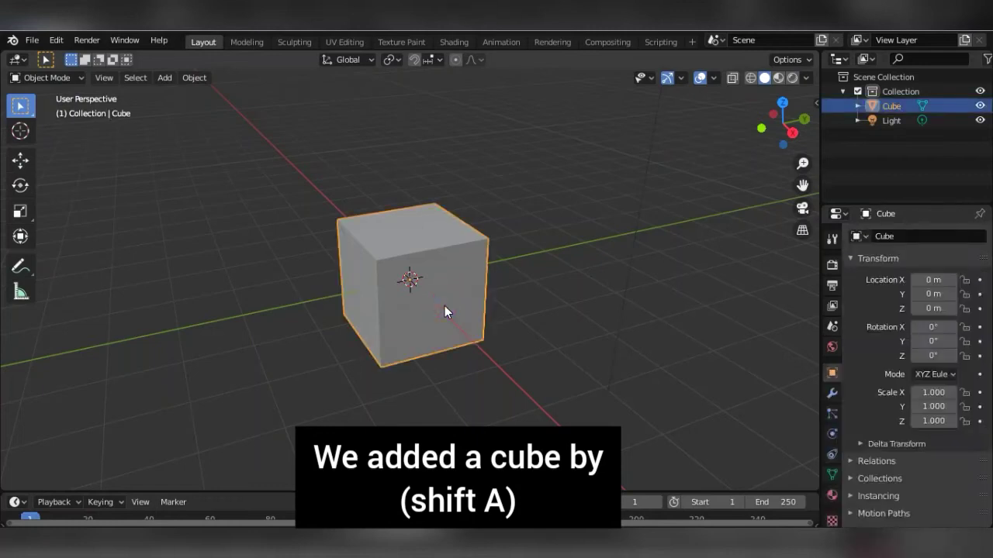
Put the default cube into Edit Mode with face select and select only its front face
key(Tab)
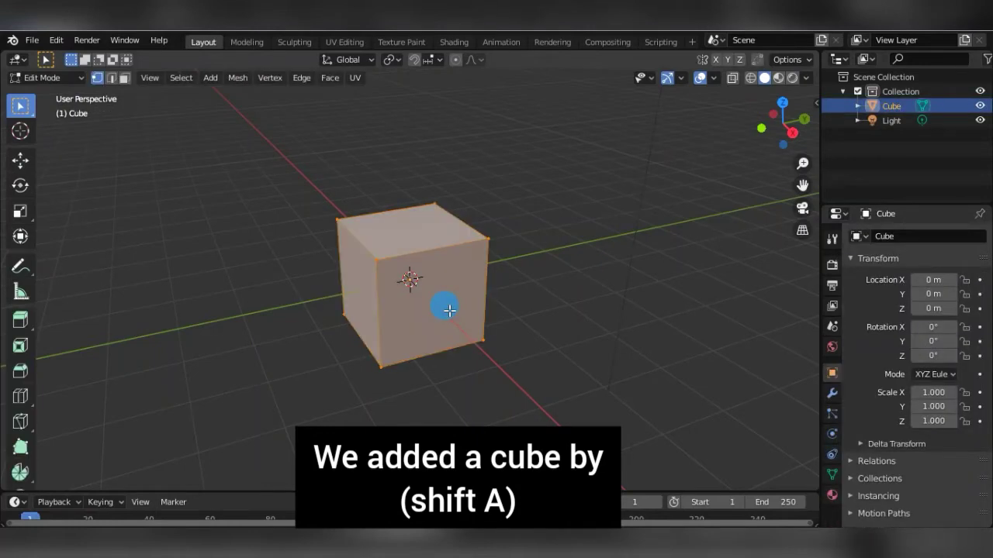
middle_drag(449, 310, 443, 310)
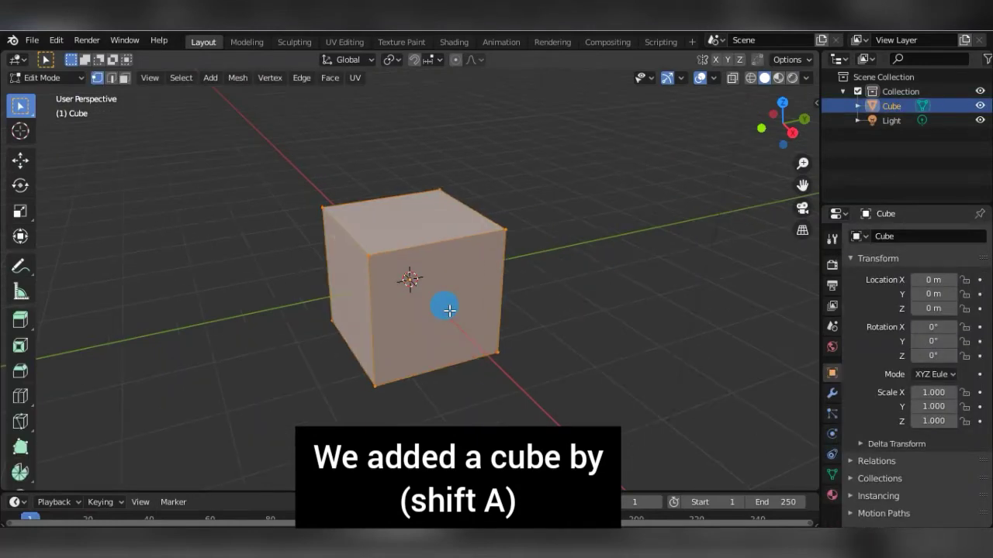
click(124, 77)
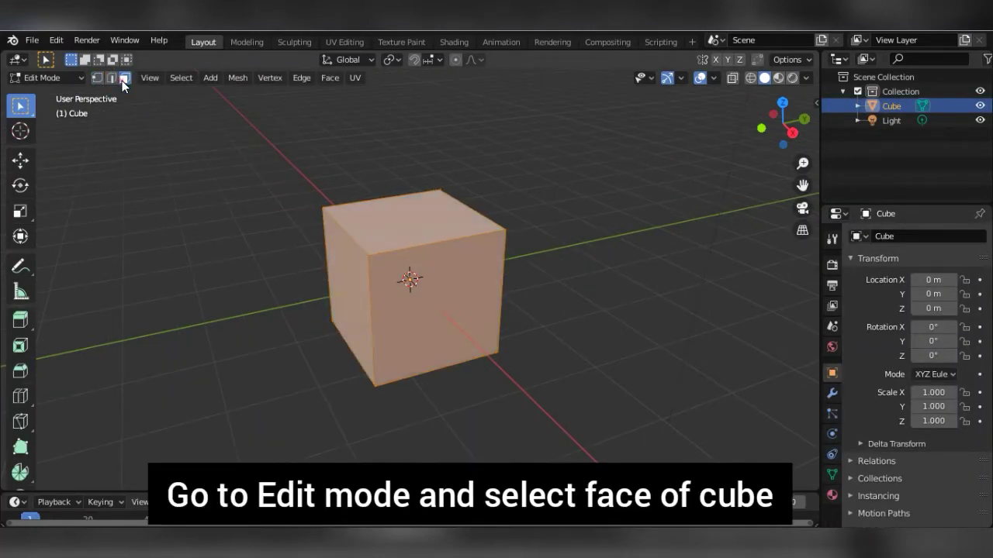
click(452, 316)
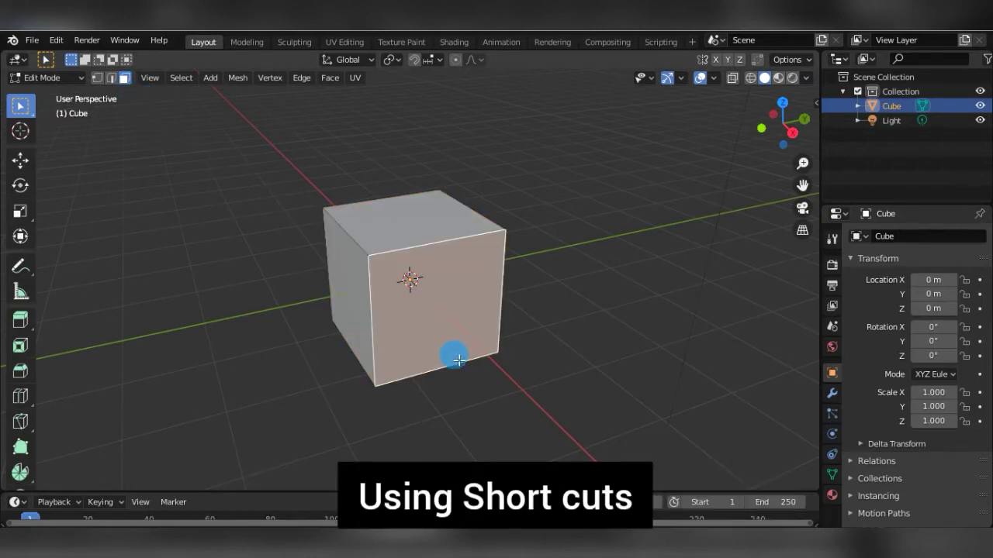
Inset the front face individually, then extrude it outward in two passes
key(i)
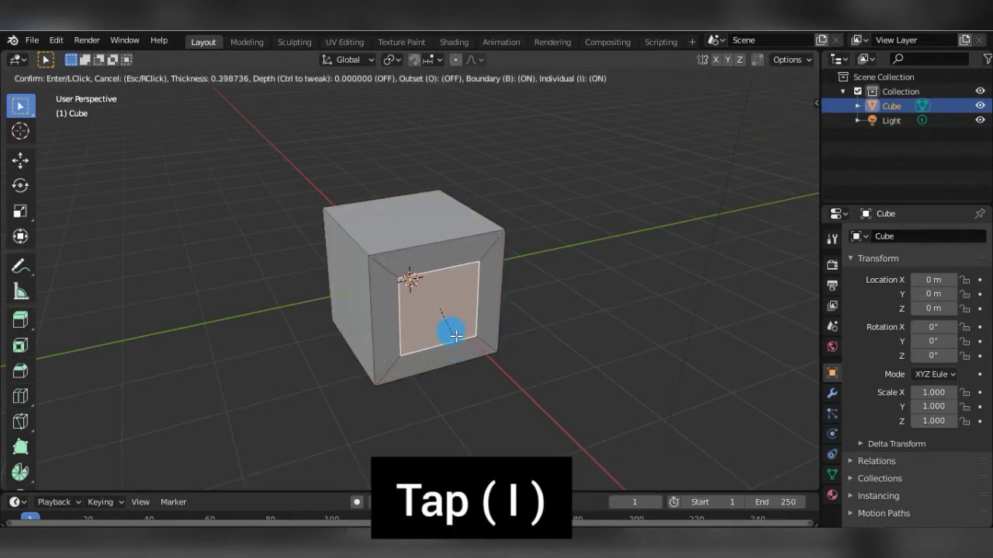
key(i)
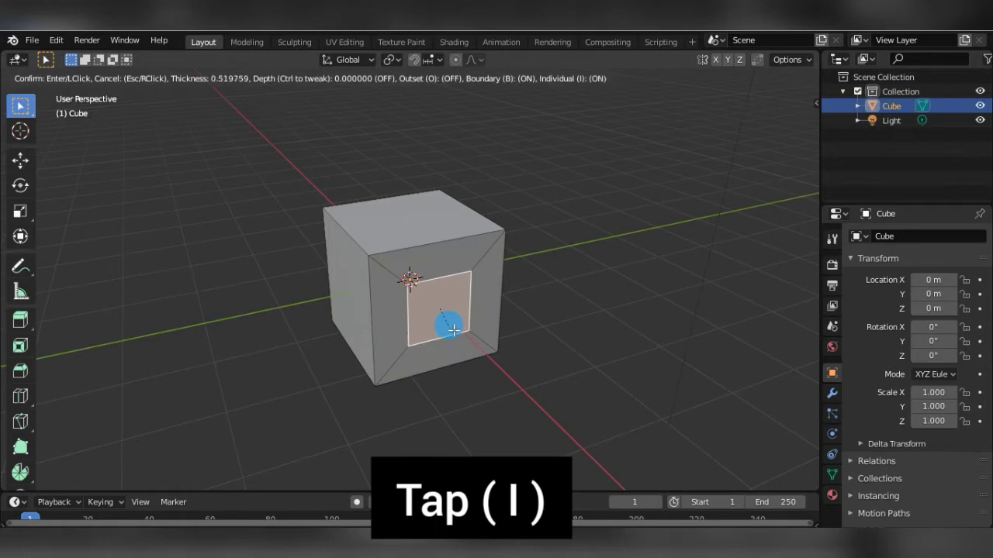
click(452, 331)
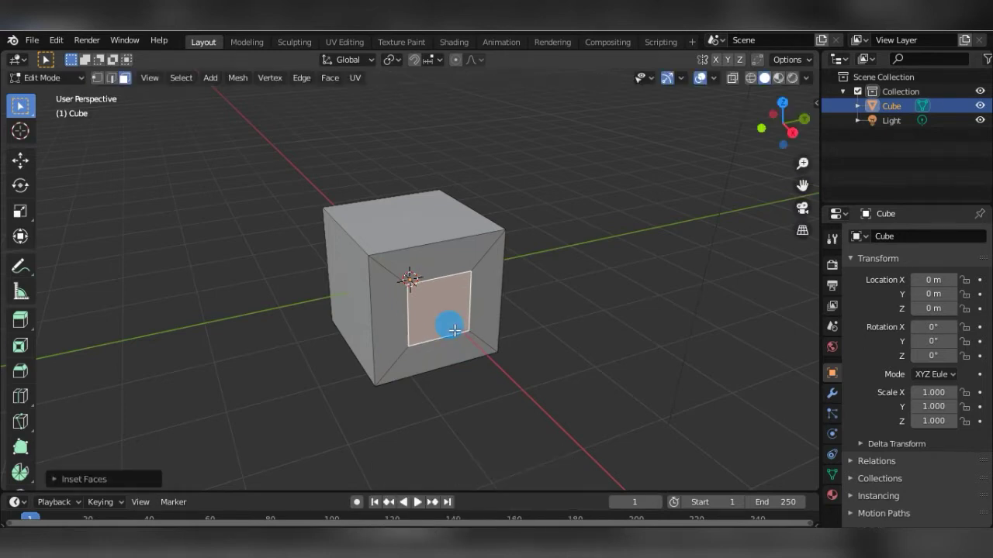
middle_drag(454, 331, 492, 335)
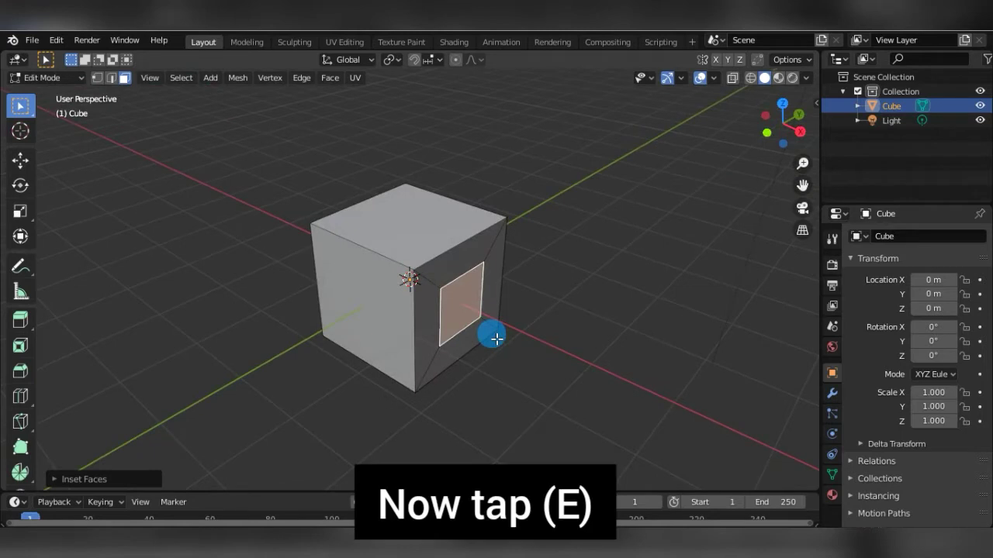
key(e)
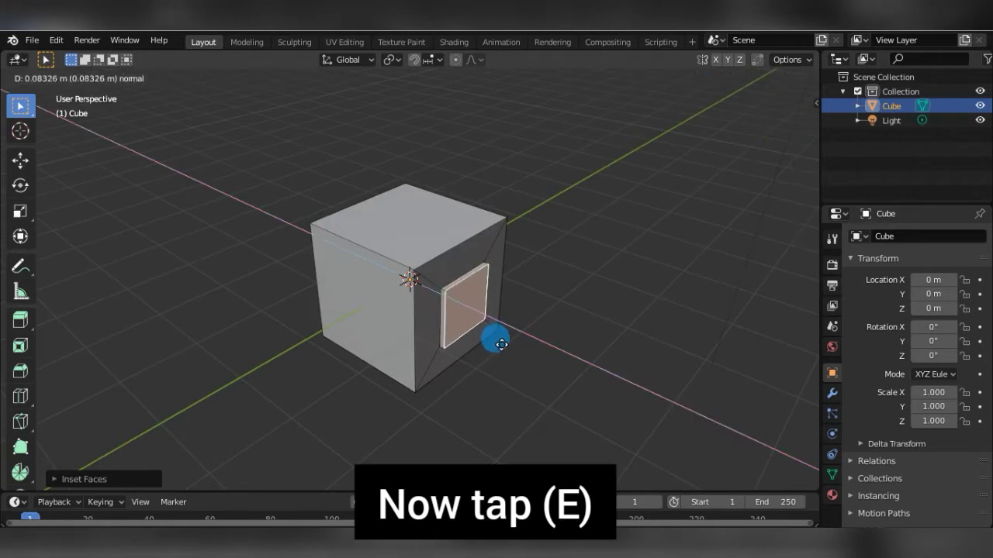
click(501, 344)
key(e)
click(485, 338)
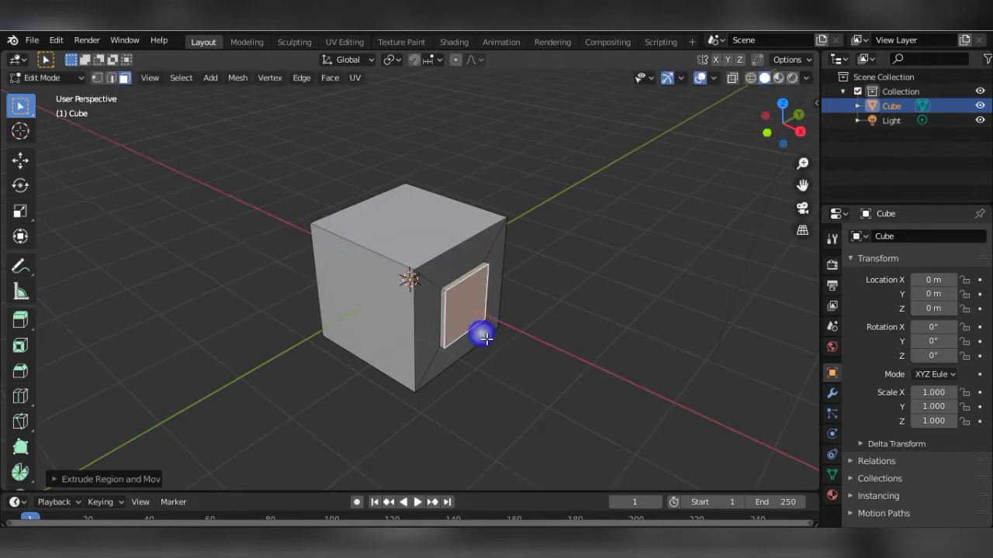
middle_drag(485, 338, 475, 337)
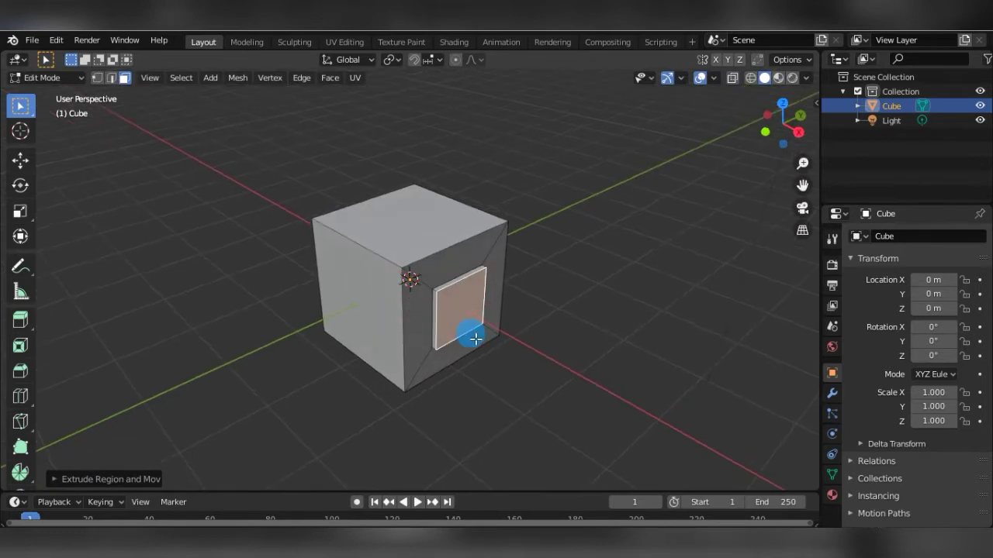
Inset the face again as a window frame and push the inner pane inward
key(i)
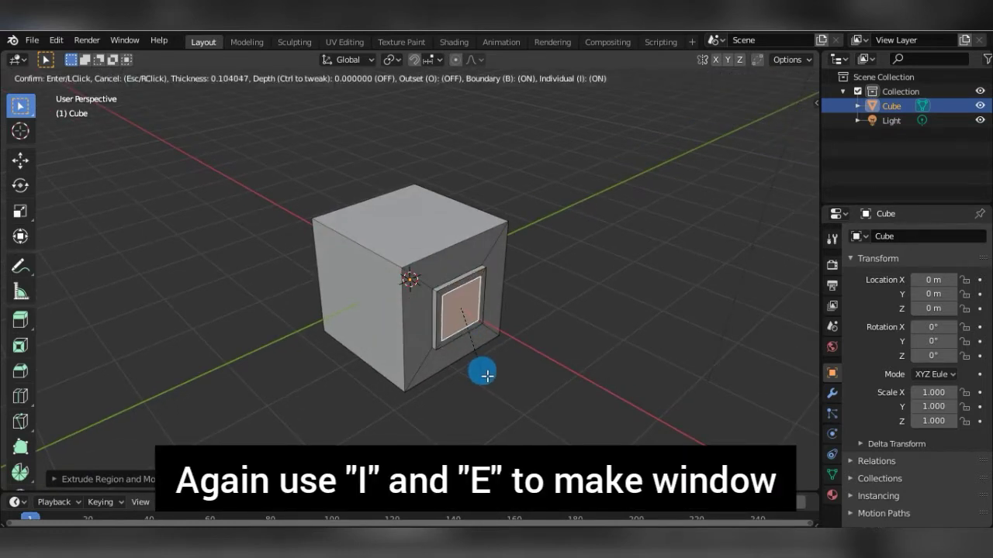
key(i)
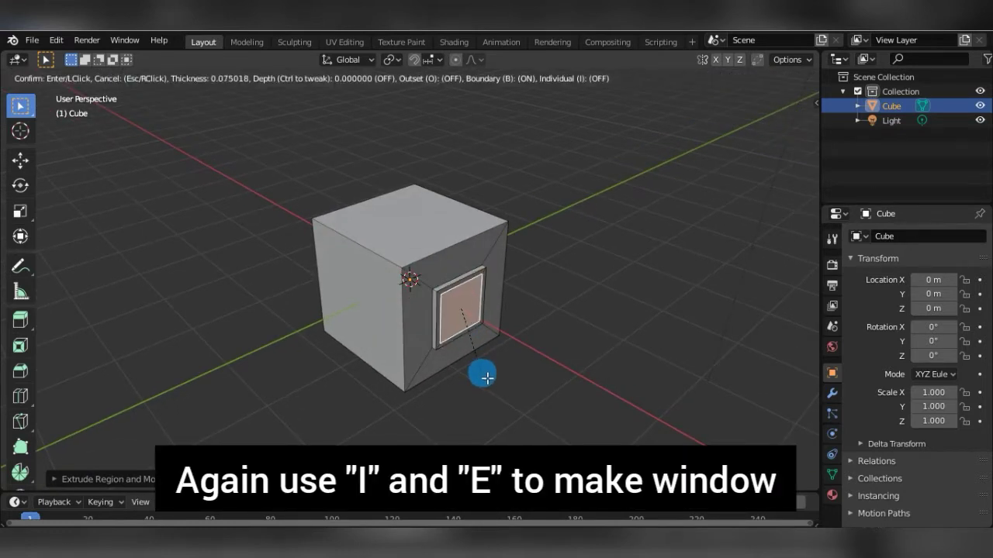
click(484, 377)
click(487, 377)
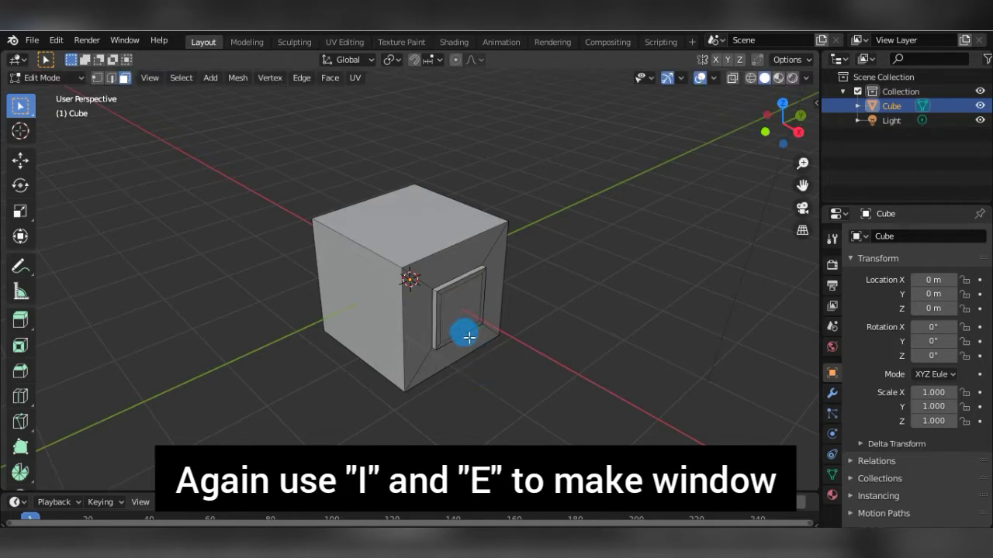
click(455, 318)
key(e)
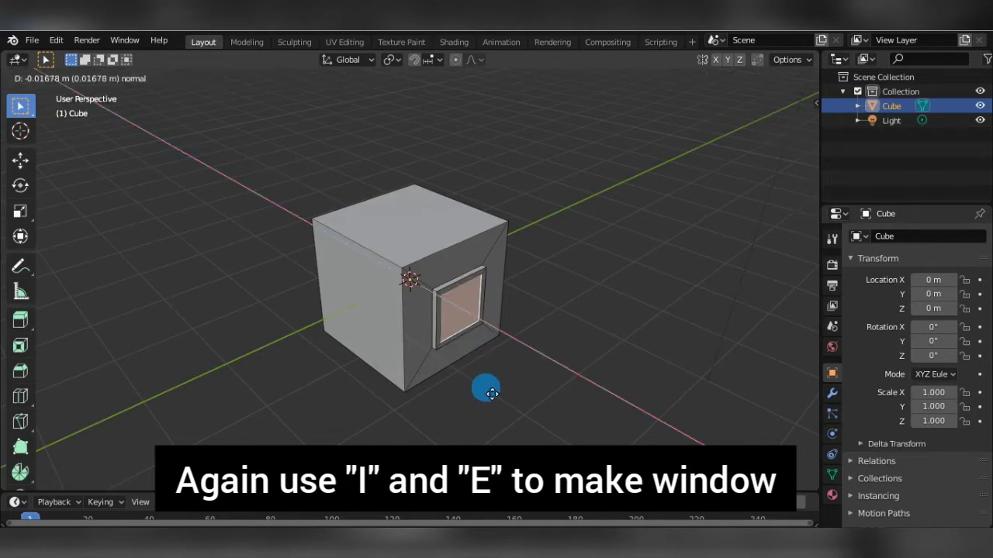
click(490, 391)
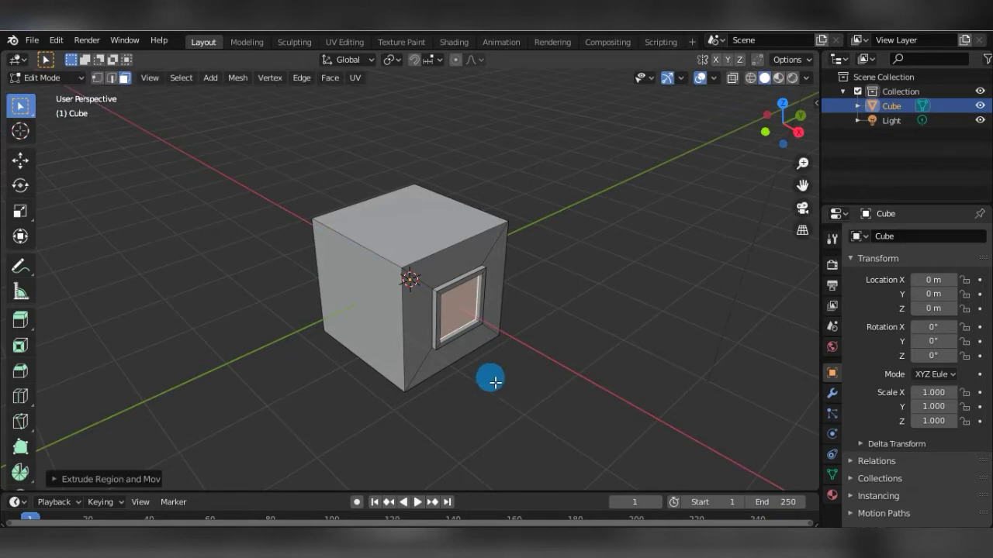
mouse_move(494, 382)
middle_down()
mouse_move(443, 326)
mouse_move(354, 337)
mouse_move(524, 375)
mouse_move(504, 354)
middle_up()
Inset the cube's adjacent face and extrude it deep into the cube for a door
click(441, 340)
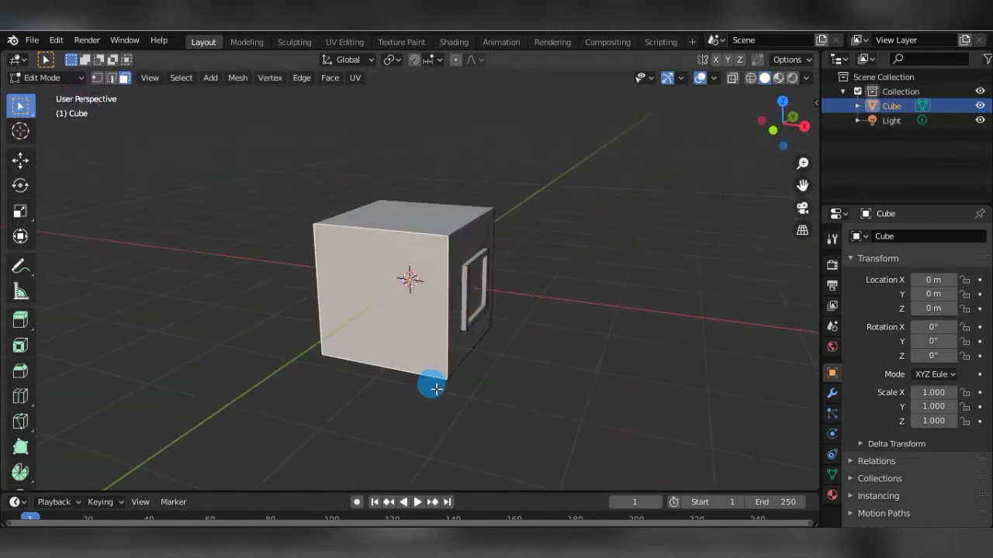
key(i)
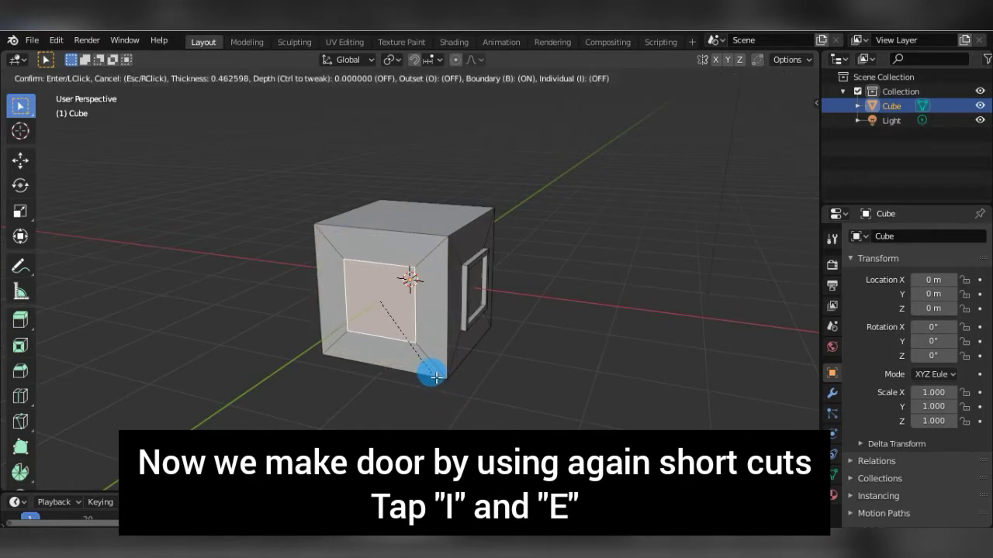
click(427, 371)
key(e)
click(425, 366)
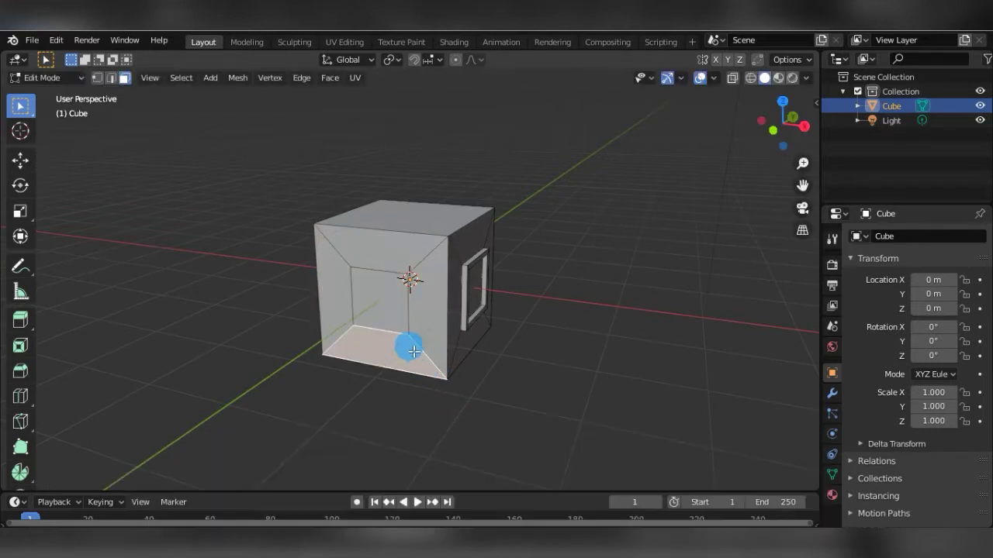
Stretch the recess's back face vertically and lower it along Z to the bottom edge
click(380, 304)
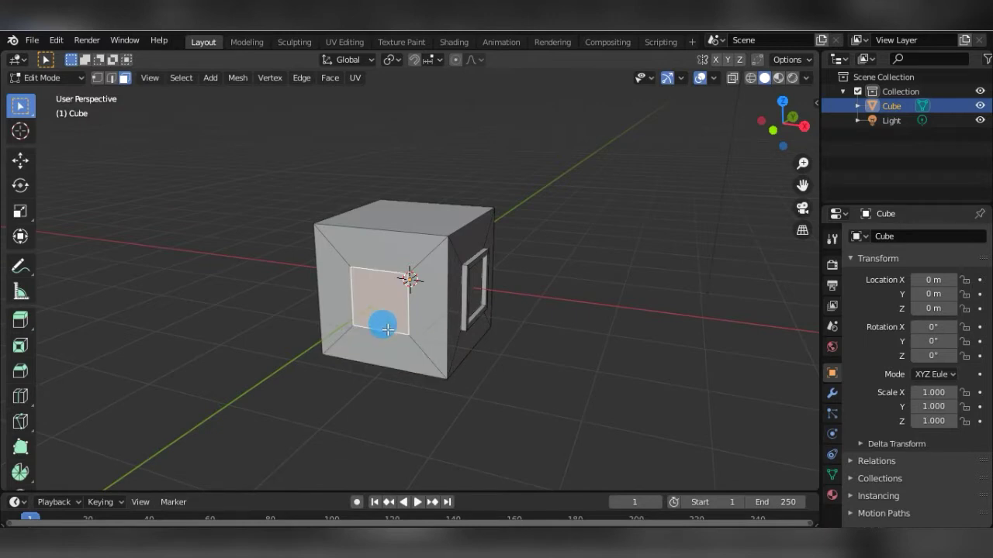
key(s)
key(z)
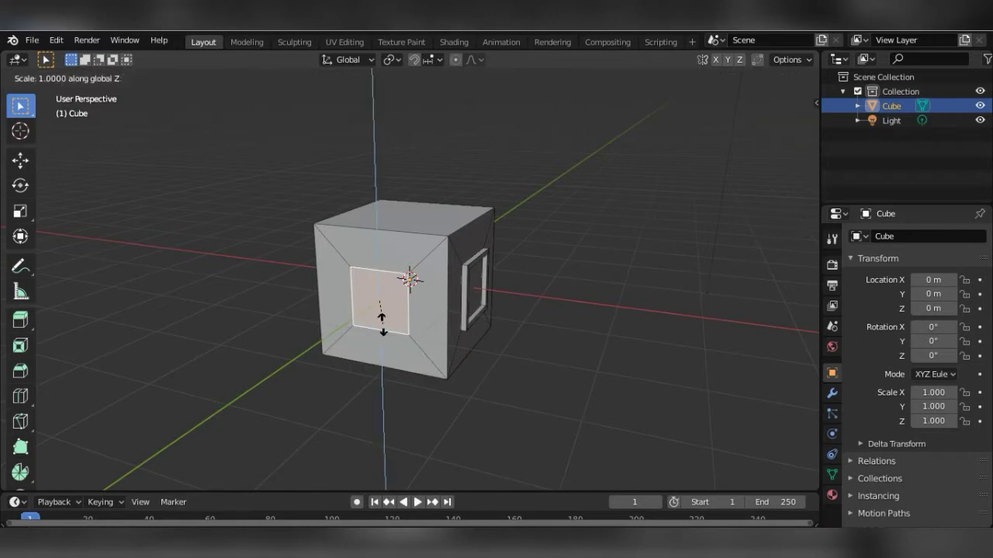
click(381, 339)
key(z)
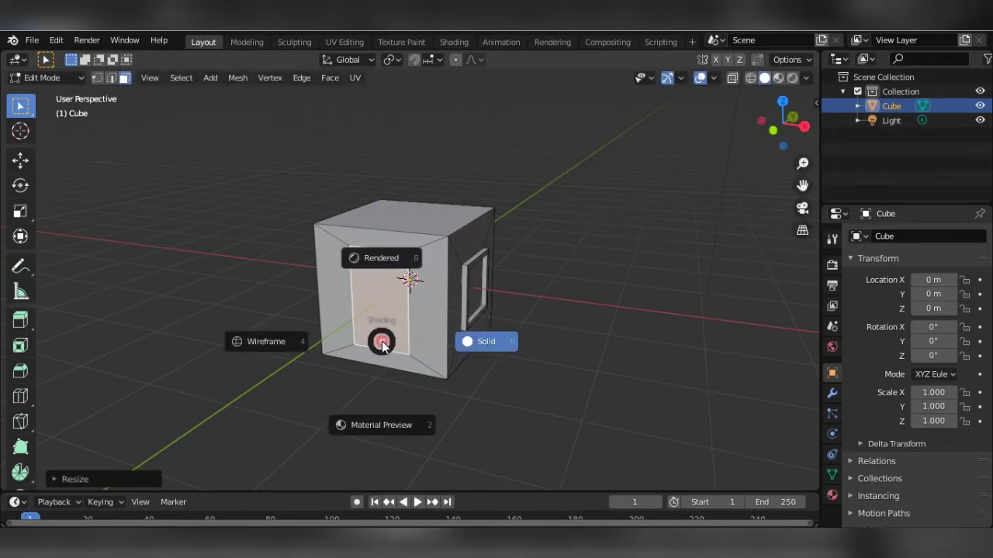
click(429, 349)
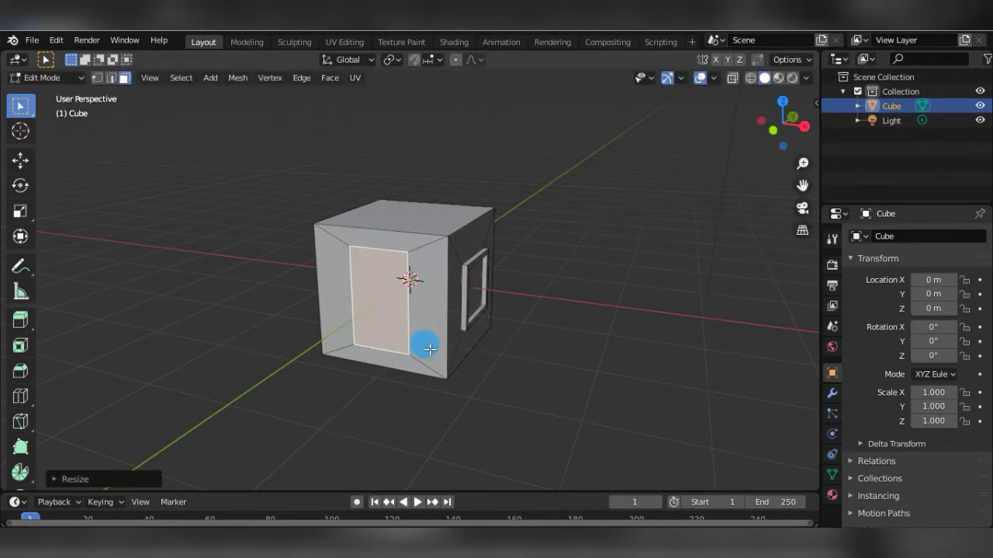
click(384, 332)
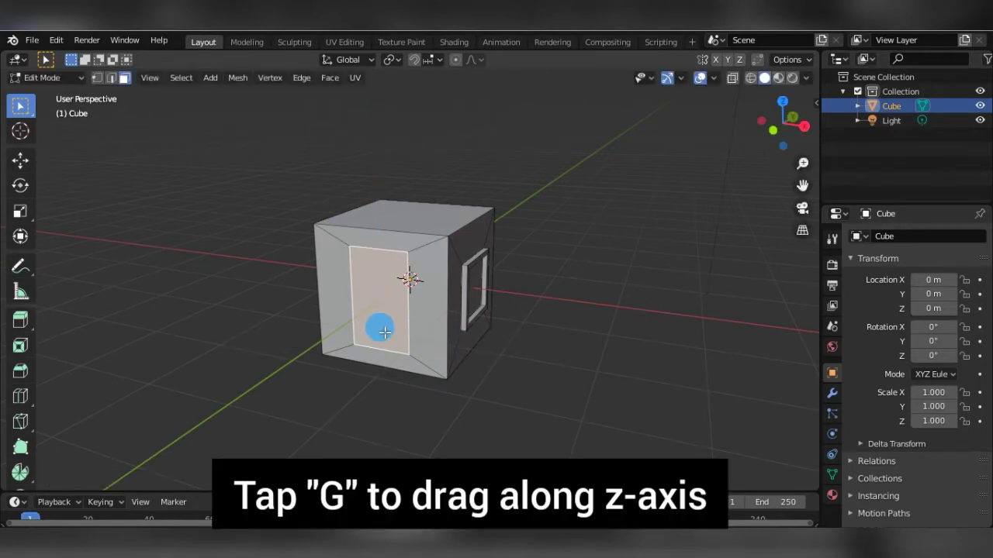
key(g)
key(z)
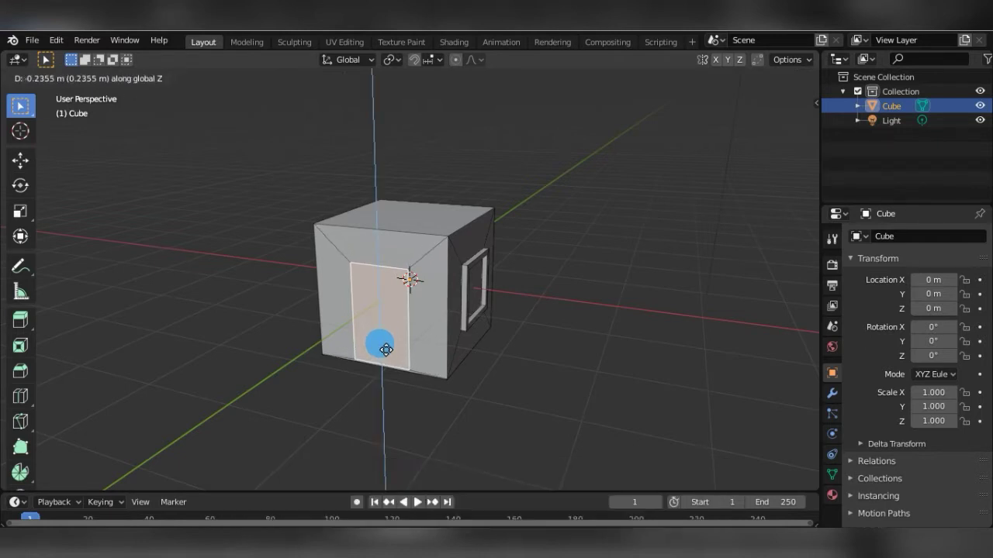
click(386, 350)
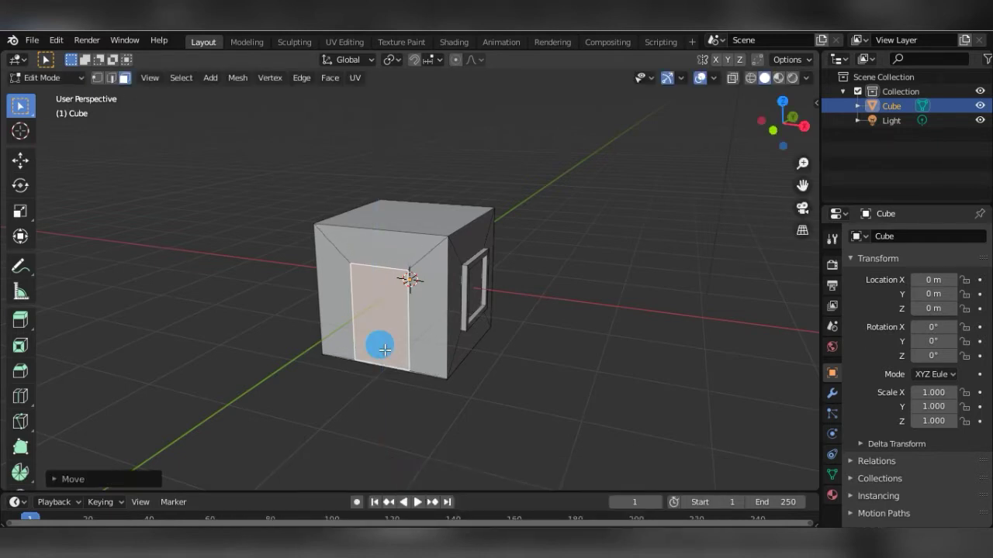
middle_drag(385, 350, 330, 362)
Extrude the door slightly, inset door and window faces individually, then recess the door about 0.09 m
key(e)
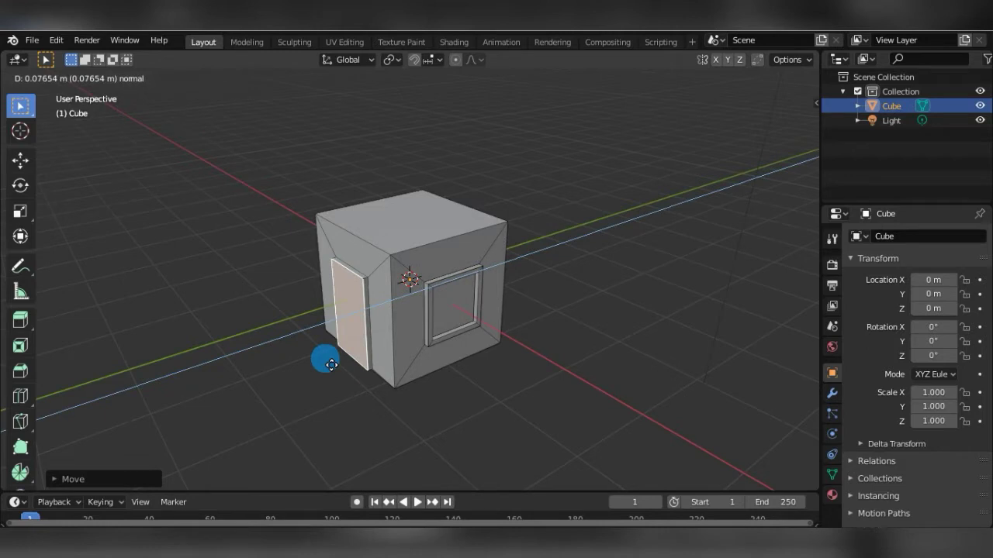
click(331, 365)
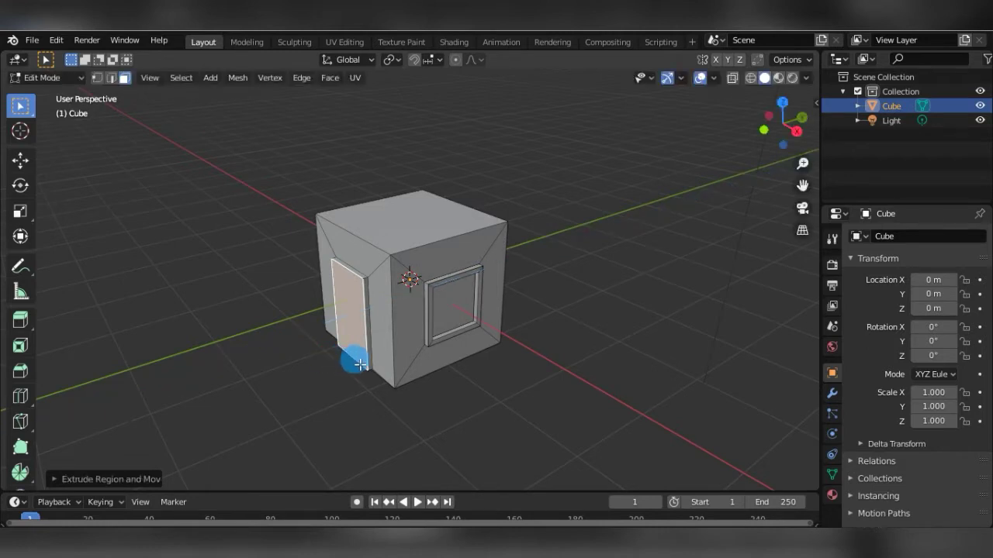
middle_drag(359, 365, 377, 354)
key(i)
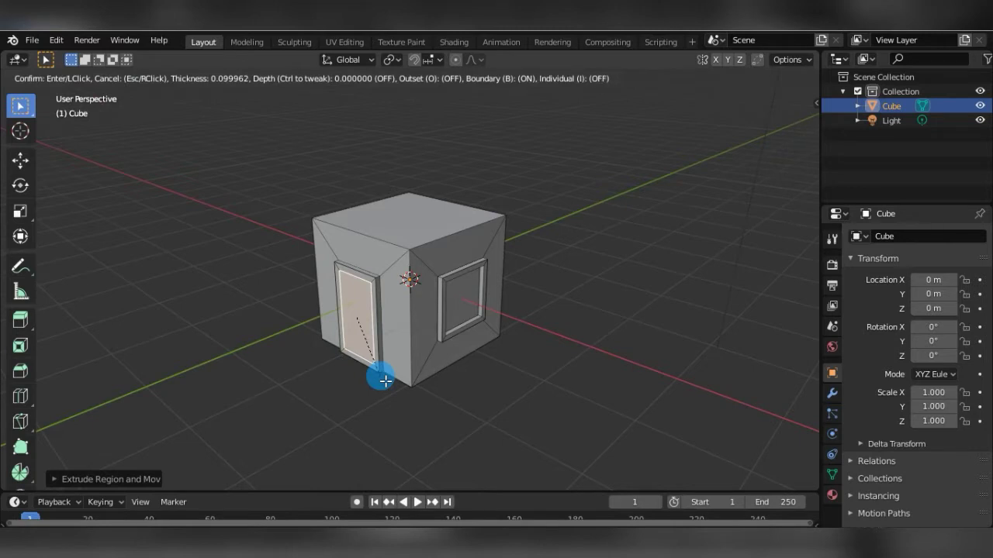
key(i)
click(385, 383)
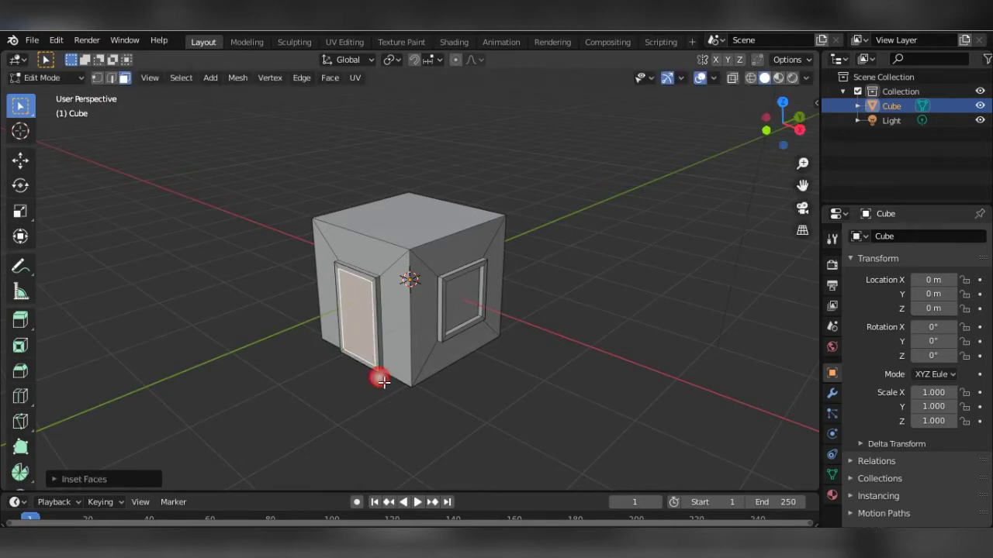
mouse_move(382, 380)
middle_down()
mouse_move(394, 370)
mouse_move(376, 366)
middle_up()
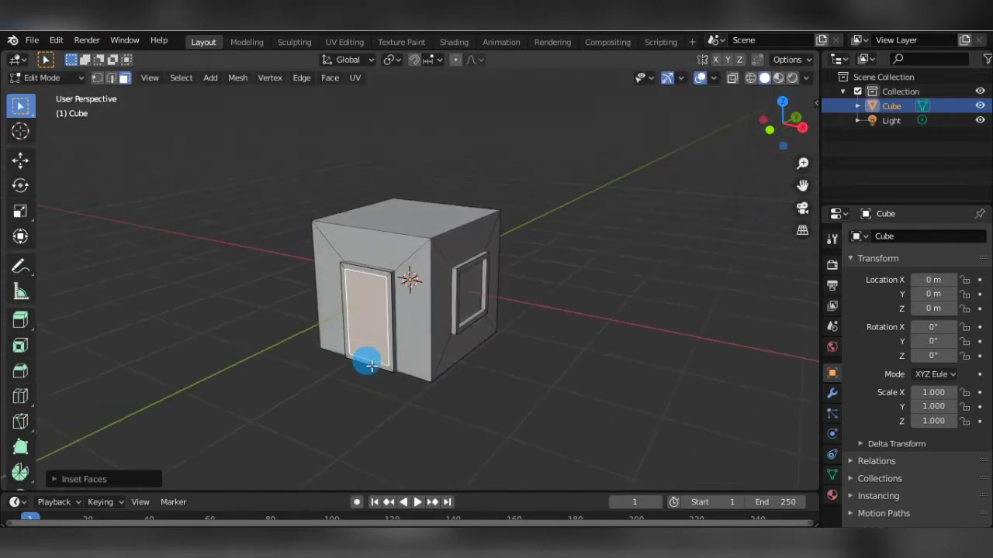
key(e)
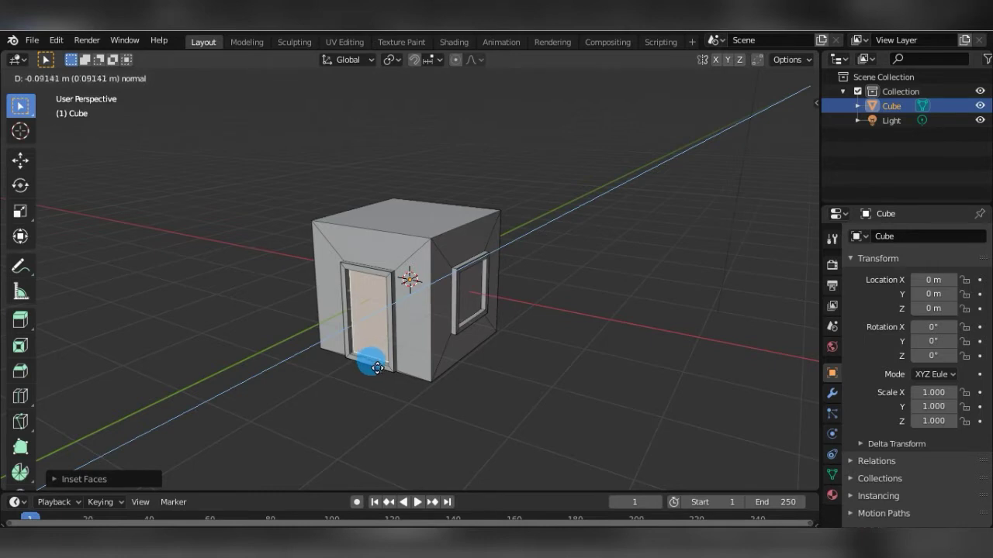
click(376, 365)
In front orthographic view, cut a vertical edge loop through the cube's centre, splitting the door
right_click(351, 388)
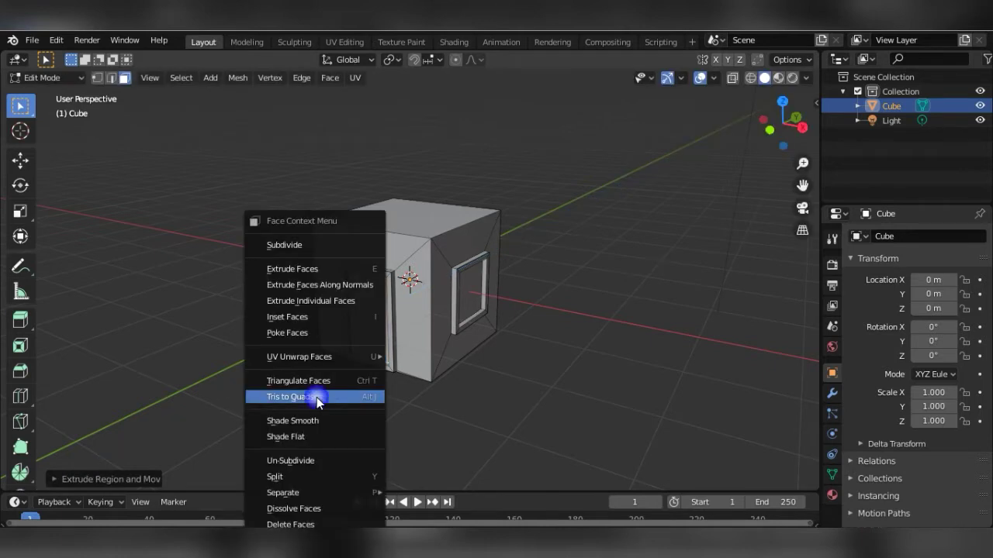
mouse_move(469, 377)
middle_down()
mouse_move(434, 385)
mouse_move(538, 372)
middle_up()
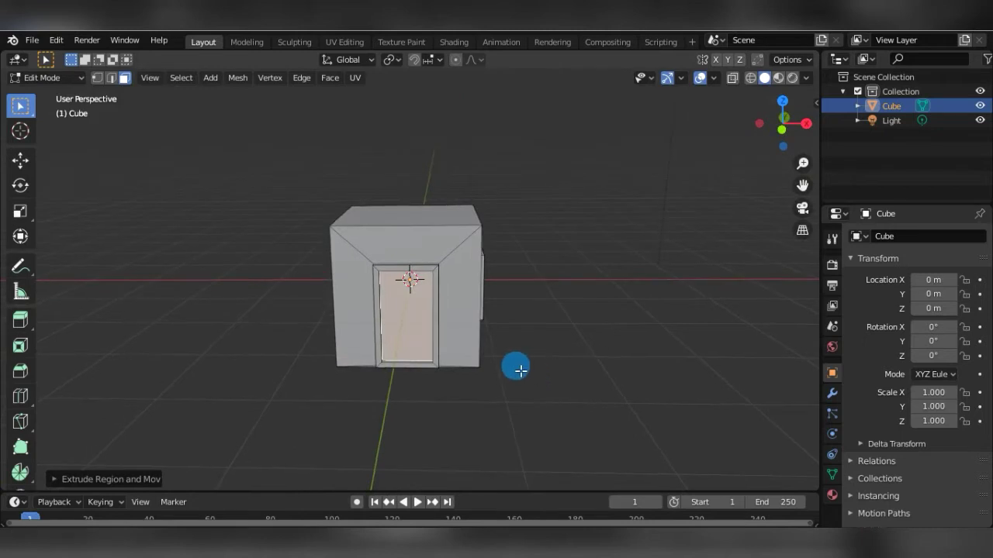
key(KP_1)
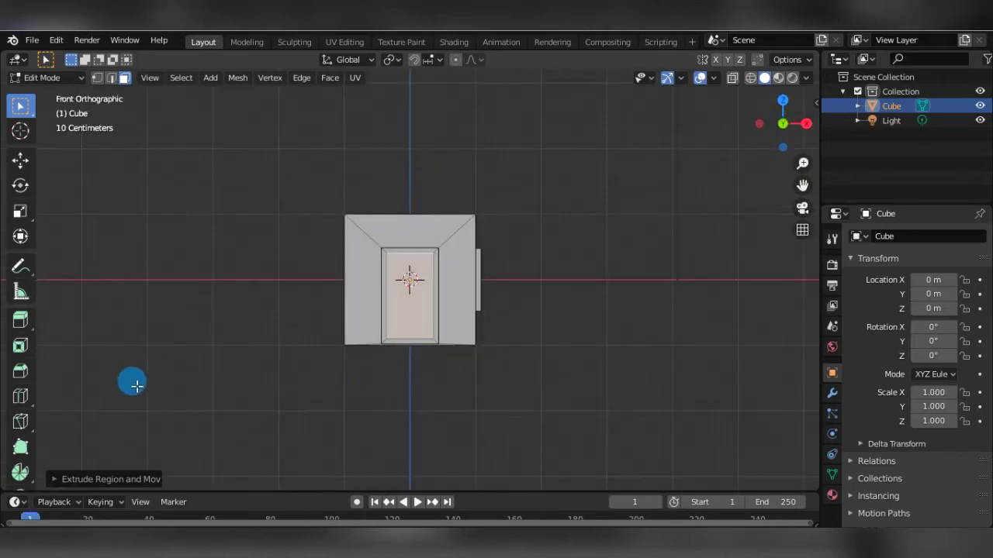
click(22, 400)
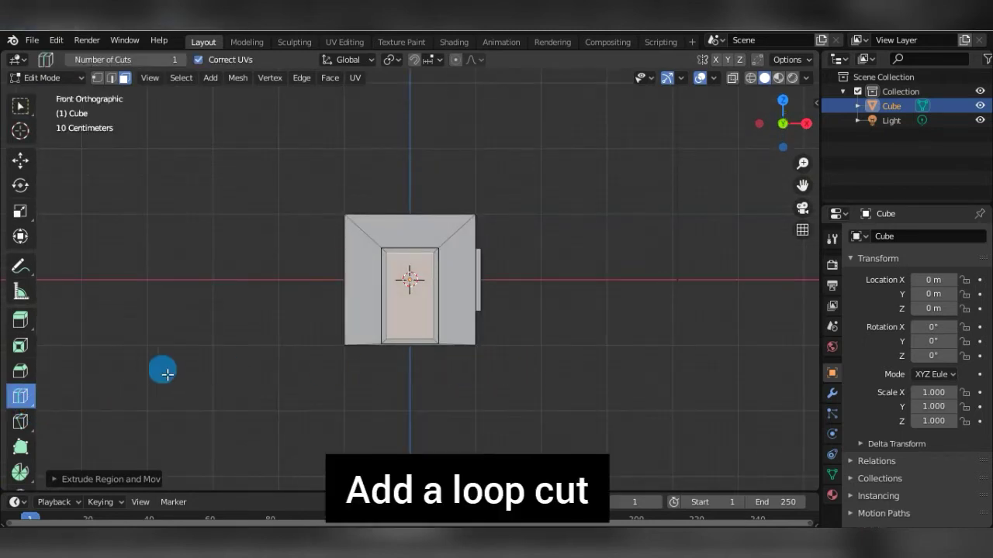
click(405, 222)
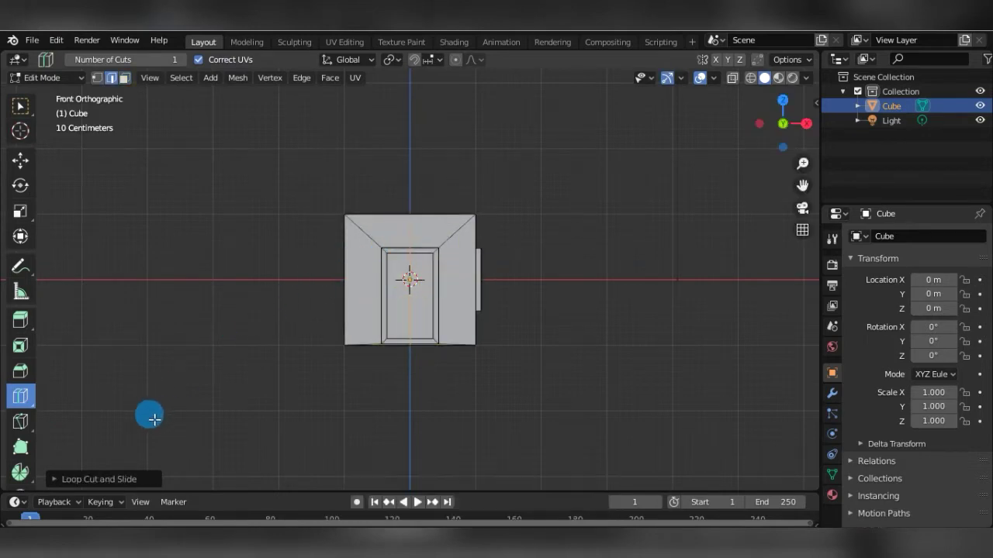
click(20, 106)
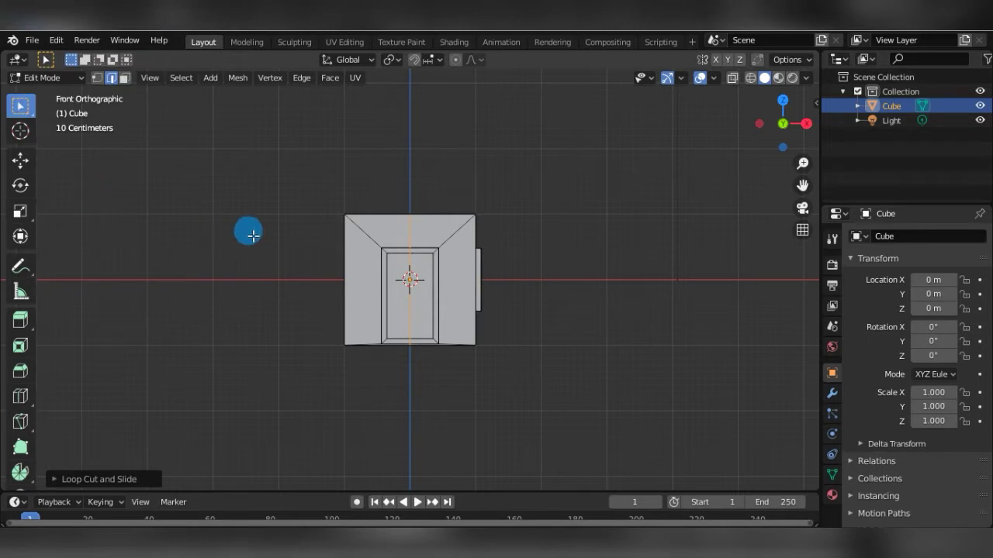
mouse_move(251, 230)
middle_down()
mouse_move(302, 284)
mouse_move(337, 272)
middle_up()
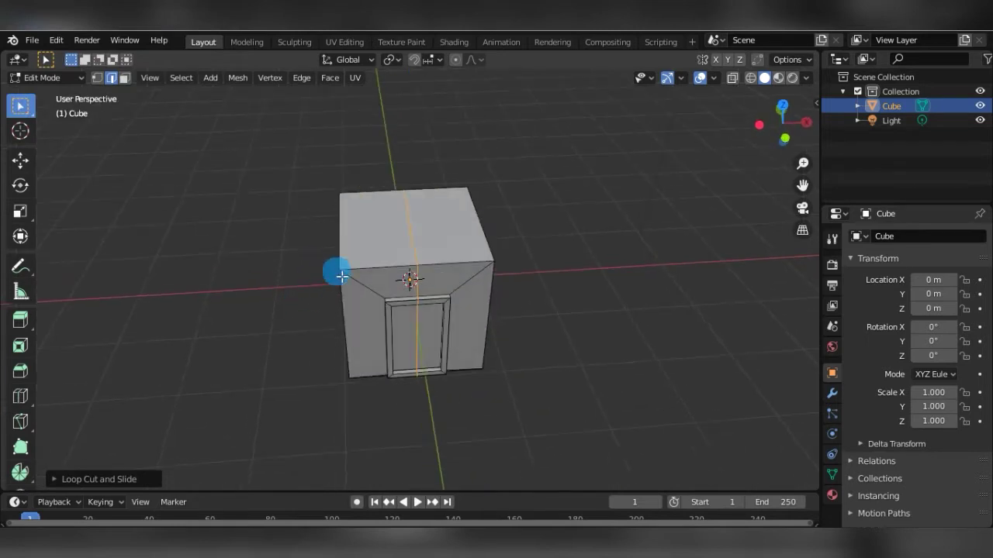
Move the top centre edge about 1 m up along Z to form the roof peak
click(418, 241)
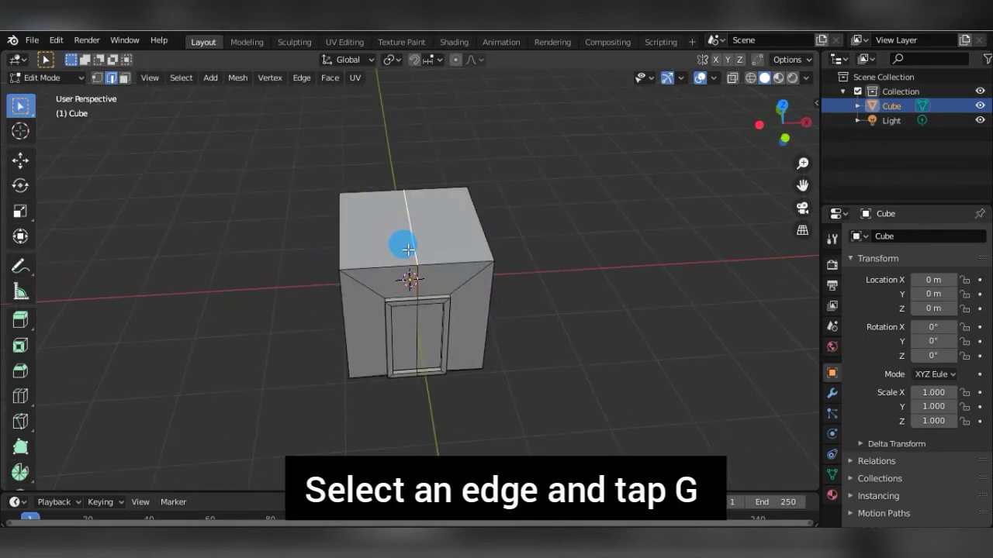
key(g)
key(z)
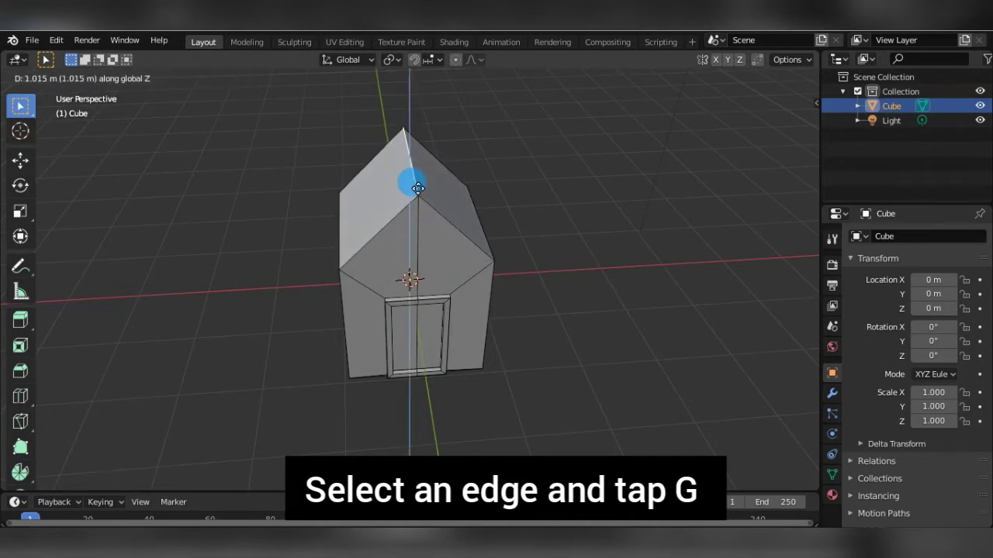
click(414, 189)
key(z)
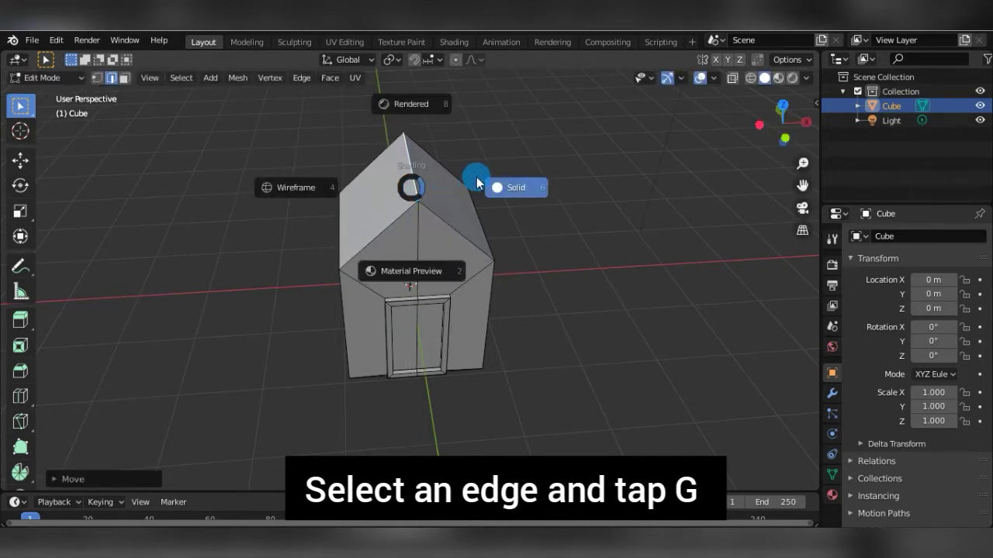
click(502, 187)
mouse_move(491, 184)
middle_down()
mouse_move(499, 142)
mouse_move(463, 158)
mouse_move(479, 195)
middle_up()
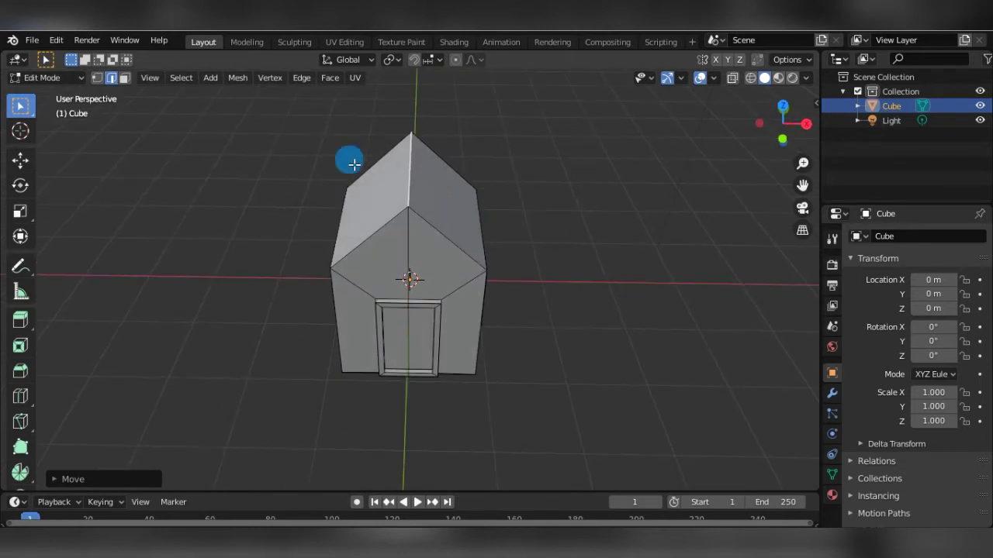
Select the left and right roof faces and duplicate them in place
click(125, 77)
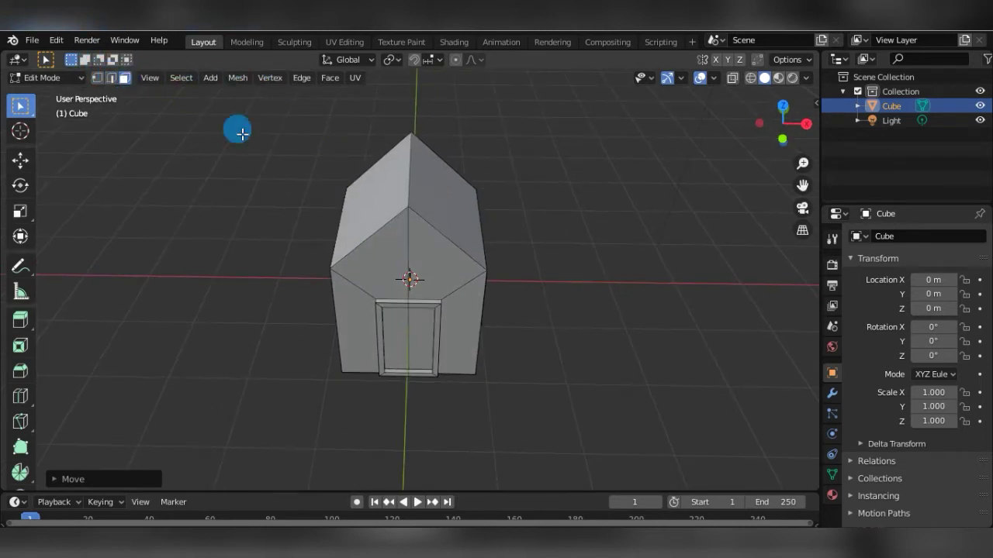
click(414, 216)
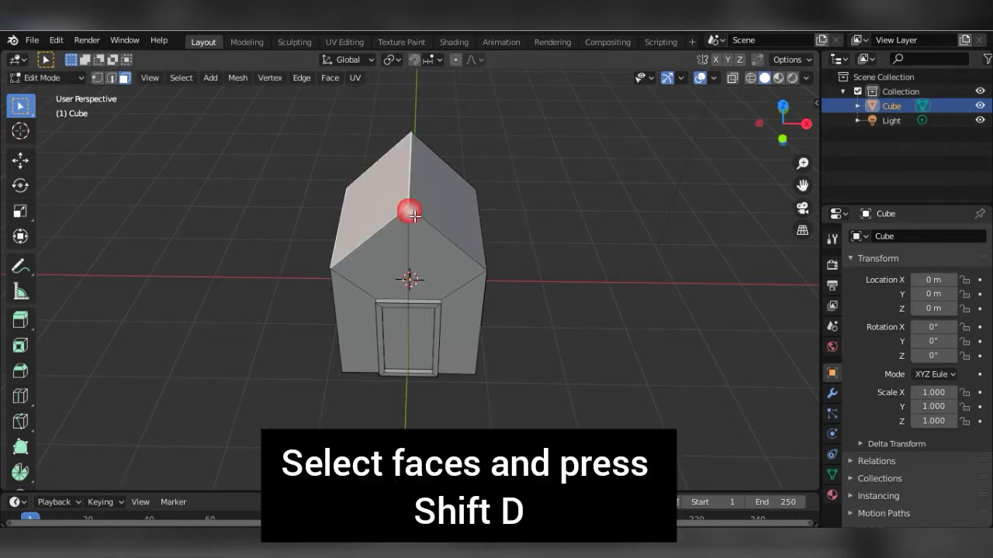
shift+click(440, 211)
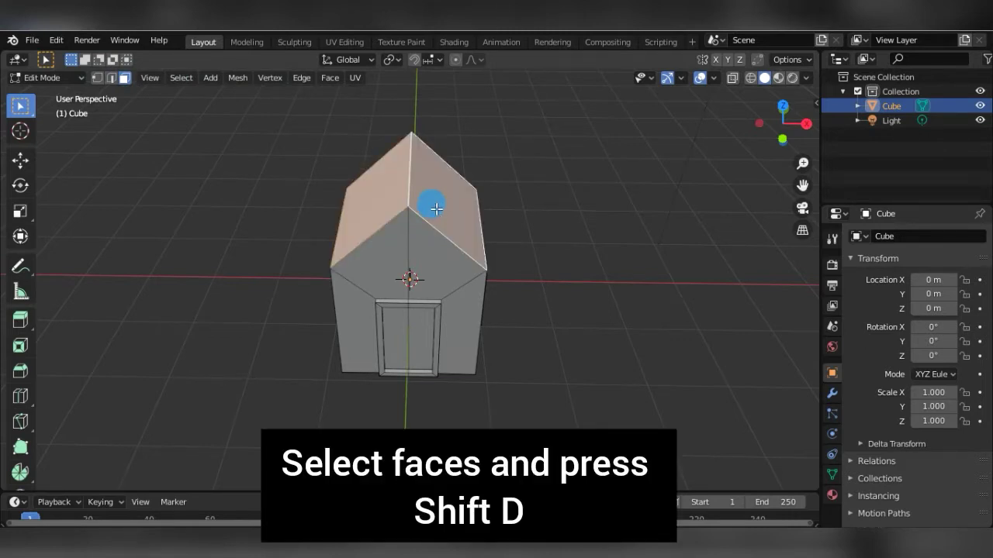
key(shift+d)
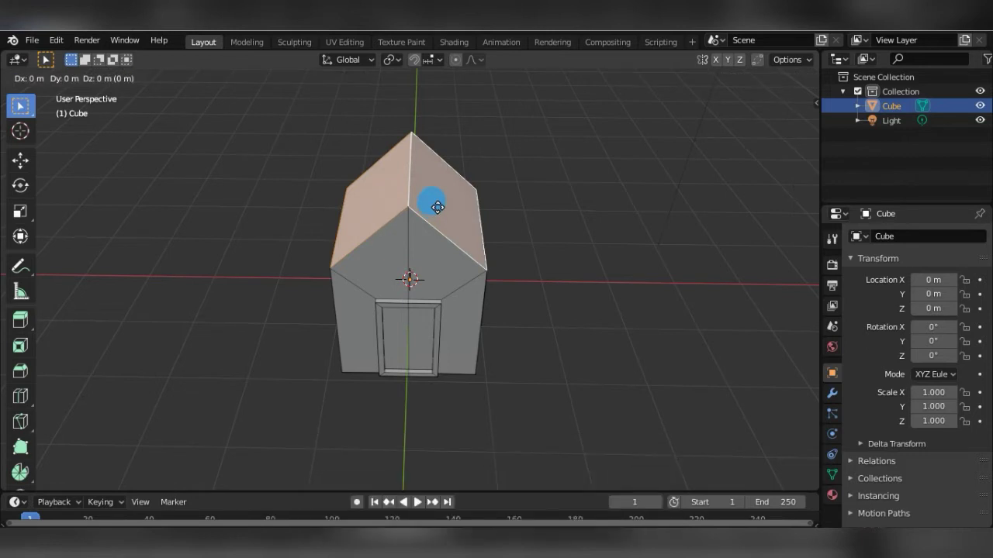
click(438, 204)
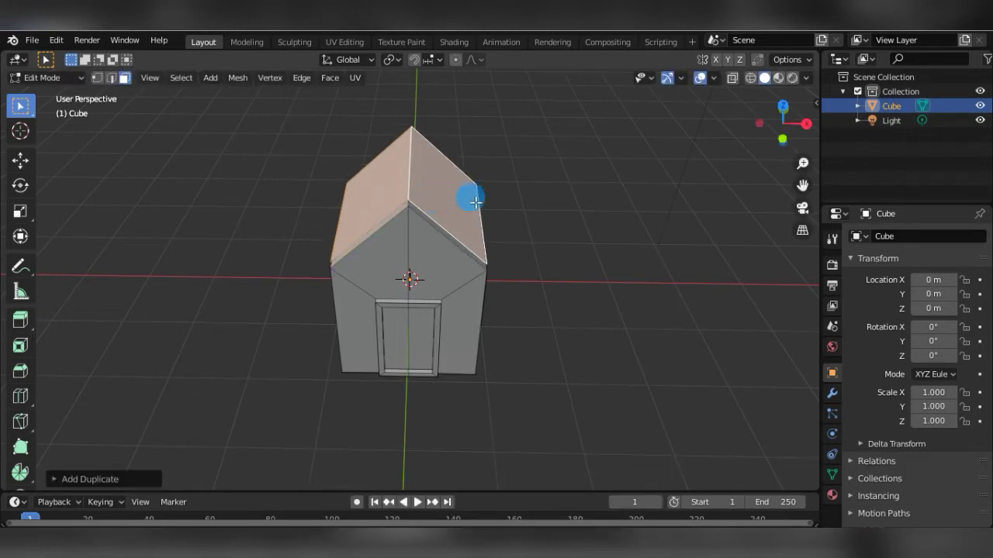
middle_drag(481, 186, 343, 217)
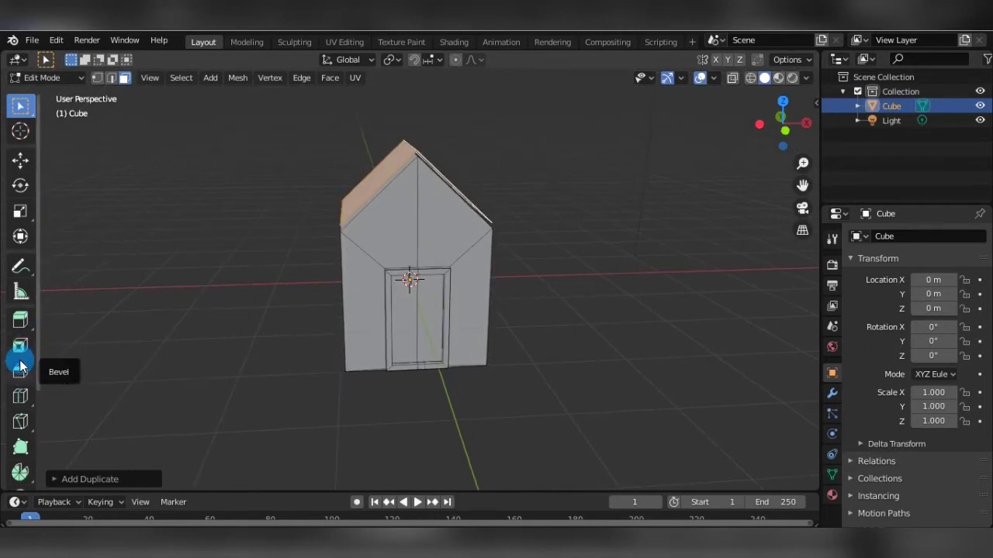
Extrude the duplicated roof faces upward about 0.1 m to thicken the roof slab
click(20, 320)
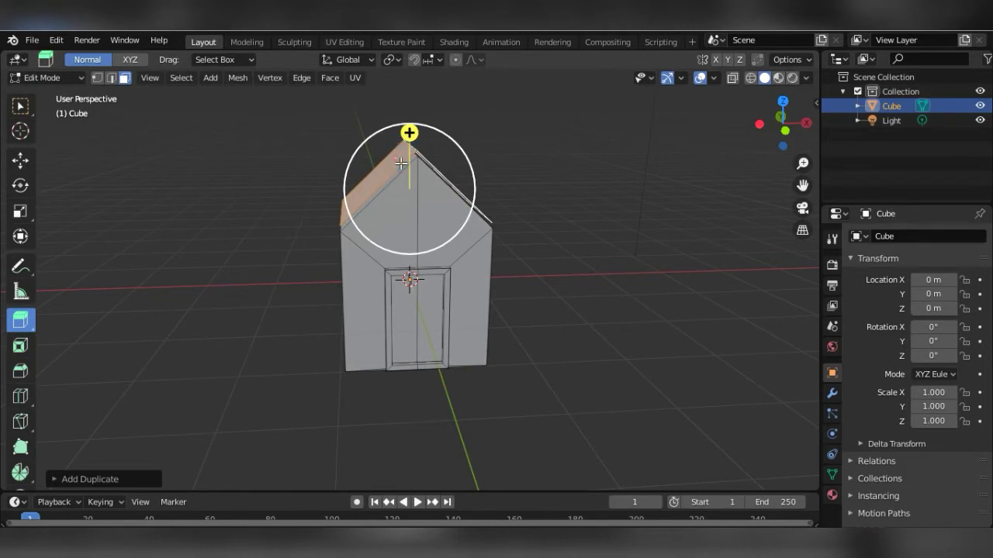
click(400, 163)
middle_drag(418, 157, 406, 223)
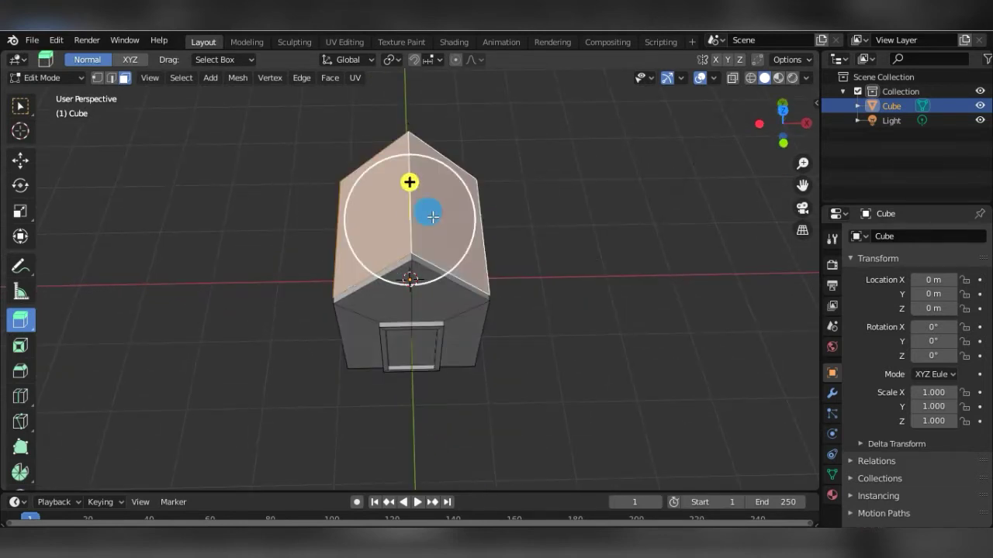
drag(411, 138, 410, 126)
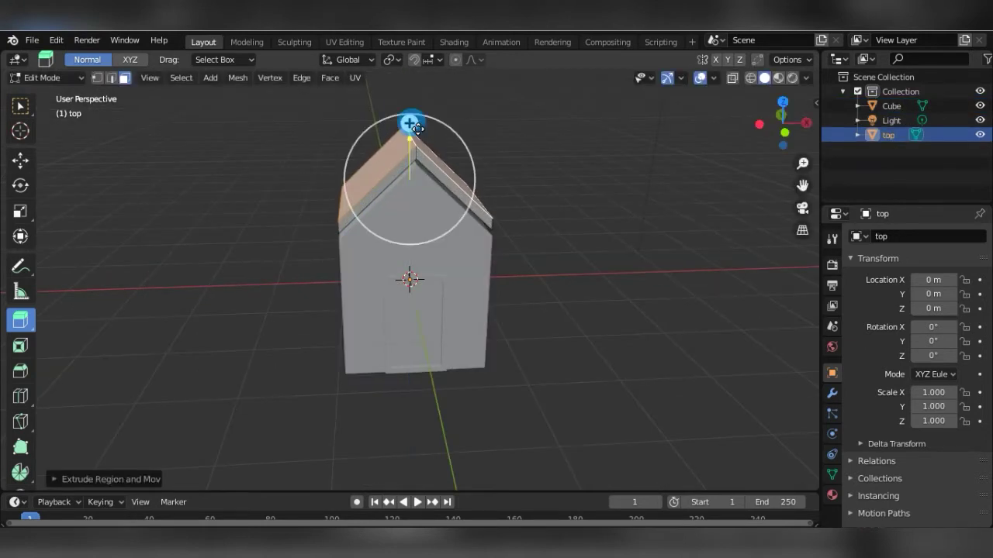
click(501, 139)
mouse_move(503, 140)
middle_down()
mouse_move(399, 126)
mouse_move(456, 126)
mouse_move(471, 137)
mouse_move(437, 179)
middle_up()
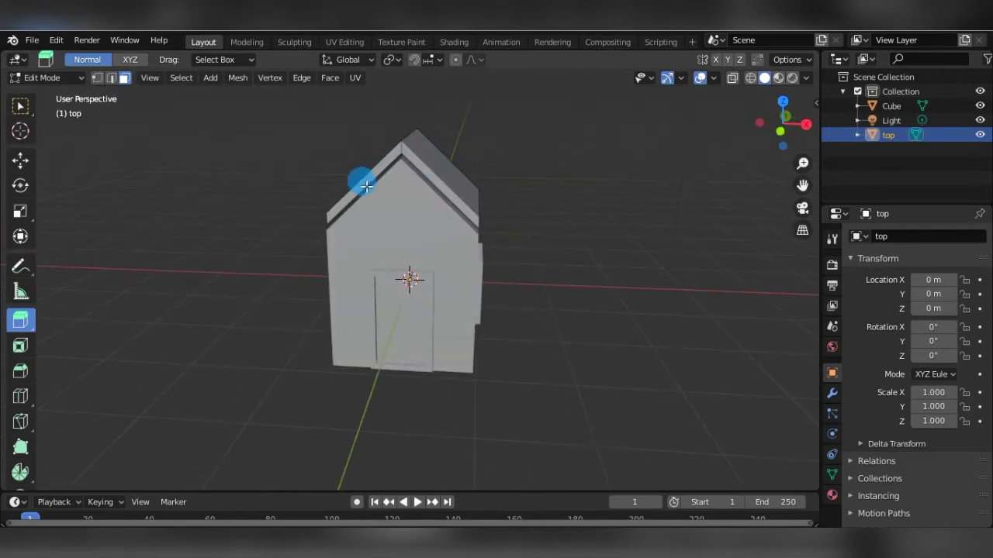
In Object Mode, scale the roof object "top" up to about 1.145
key(Tab)
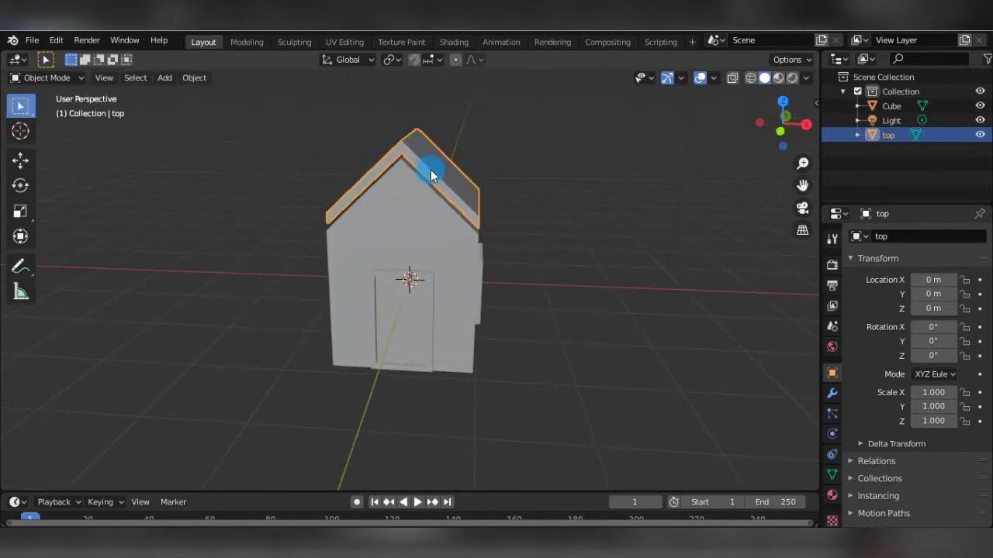
mouse_move(432, 170)
middle_down()
mouse_move(422, 178)
mouse_move(444, 179)
middle_up()
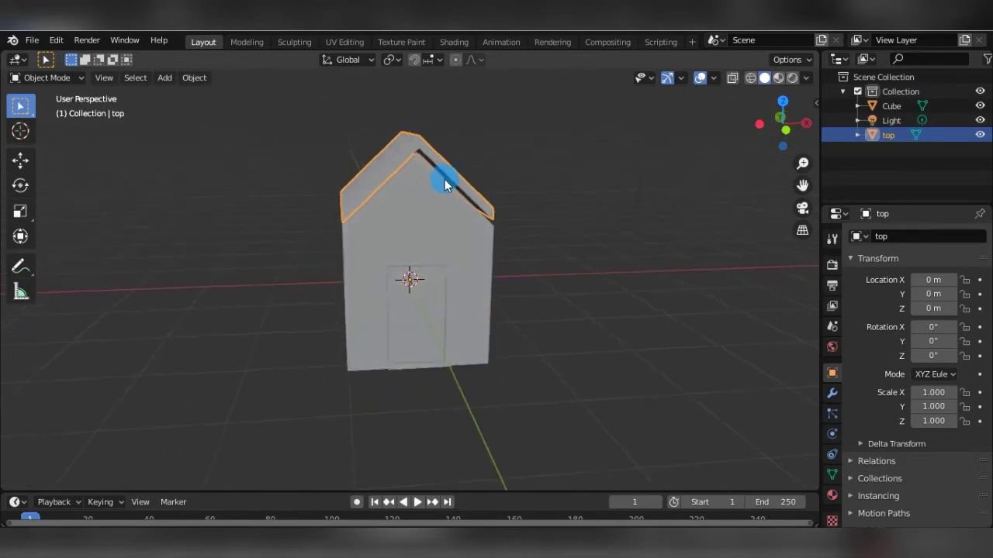
key(s)
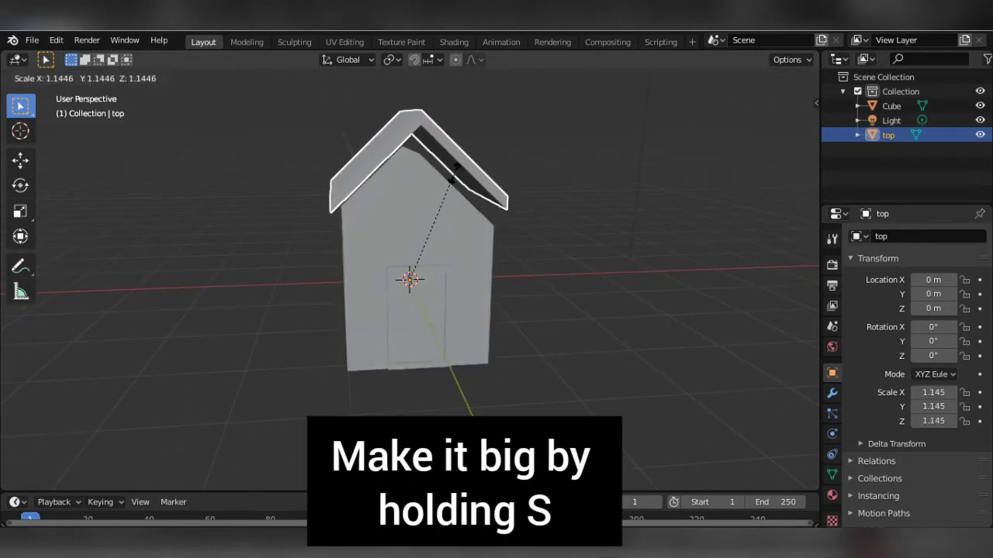
click(456, 179)
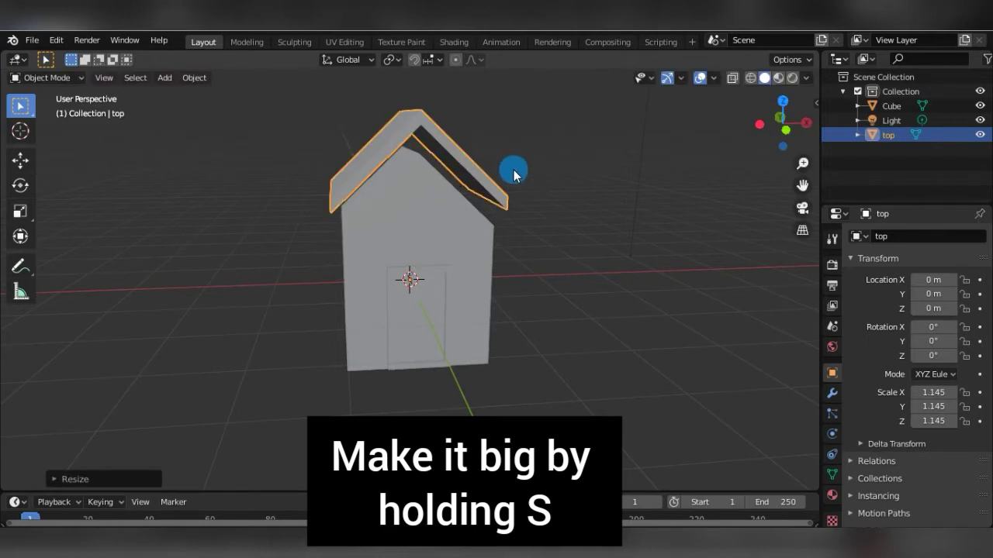
Lower the roof along Z to about -0.343 m so it rests on the walls
key(KP_1)
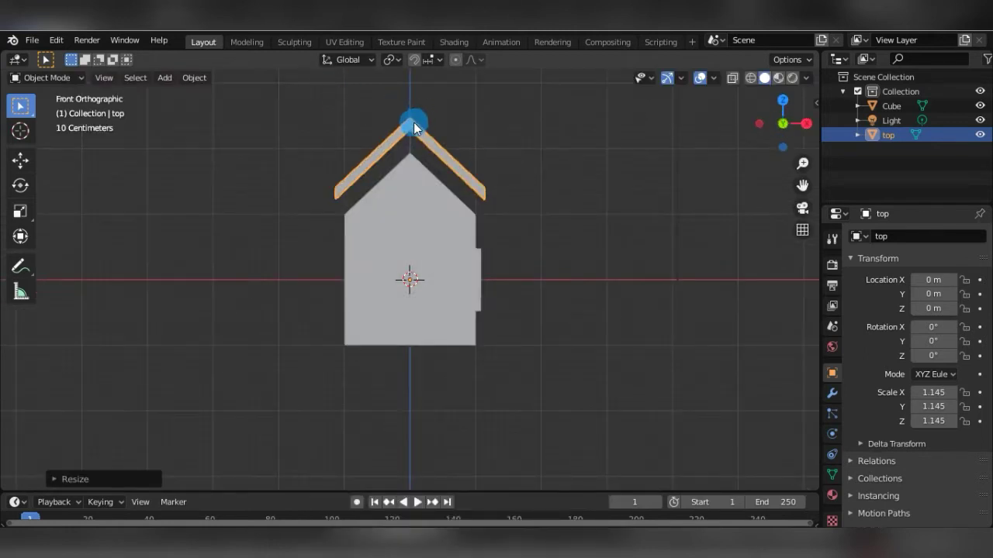
key(g)
key(z)
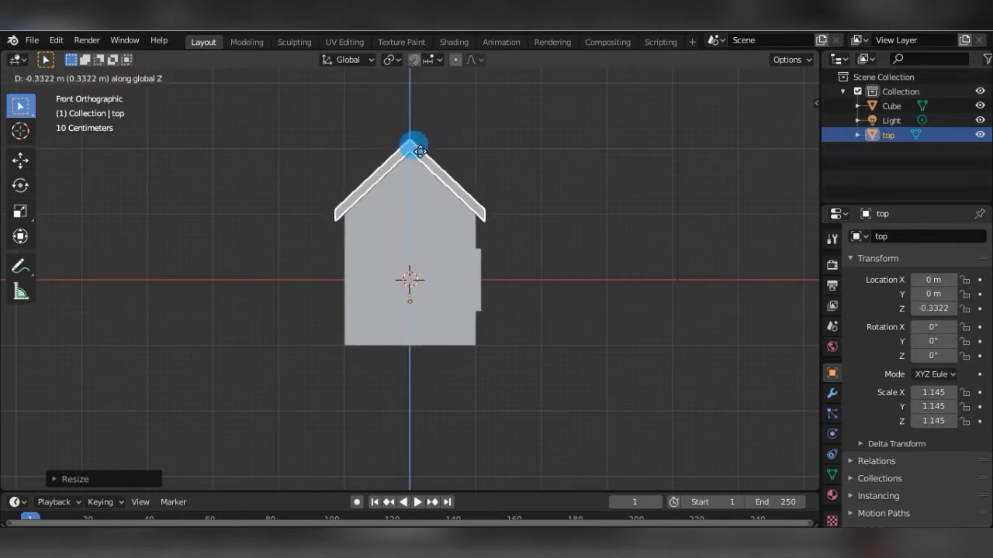
click(419, 150)
key(z)
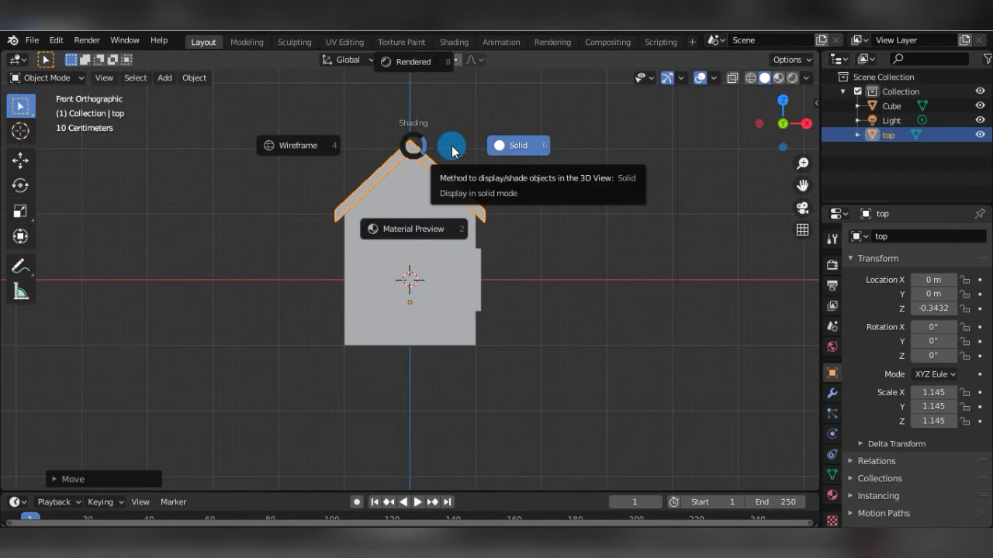
click(493, 145)
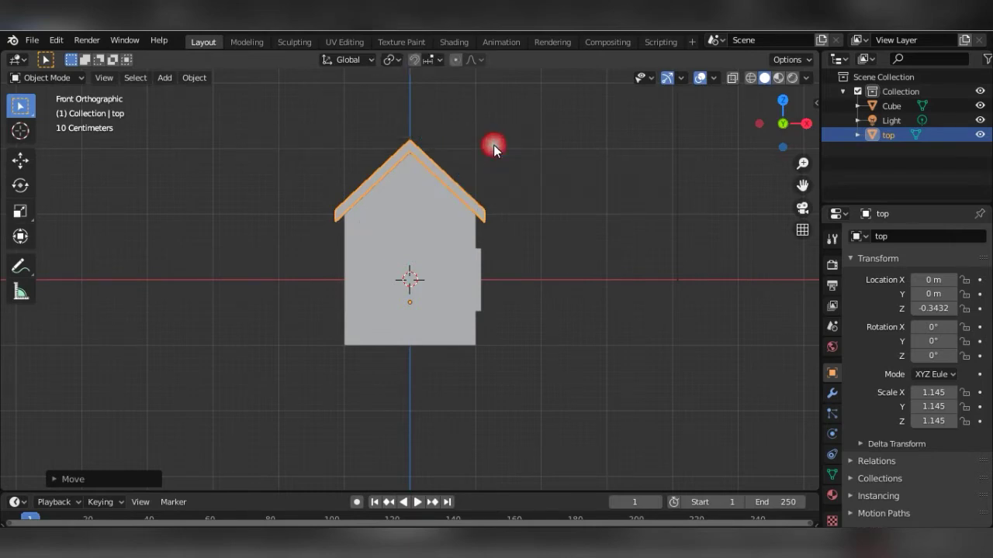
mouse_move(494, 145)
middle_down()
mouse_move(384, 199)
mouse_move(269, 194)
mouse_move(518, 178)
mouse_move(550, 148)
mouse_move(541, 220)
middle_up()
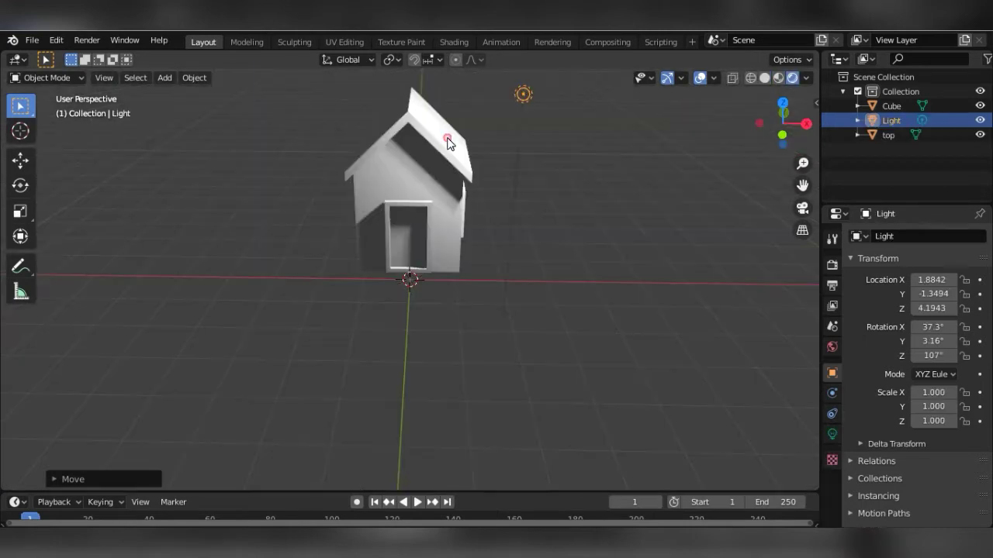
Select the roof and set its material's base colour to a dark magenta pink
click(448, 138)
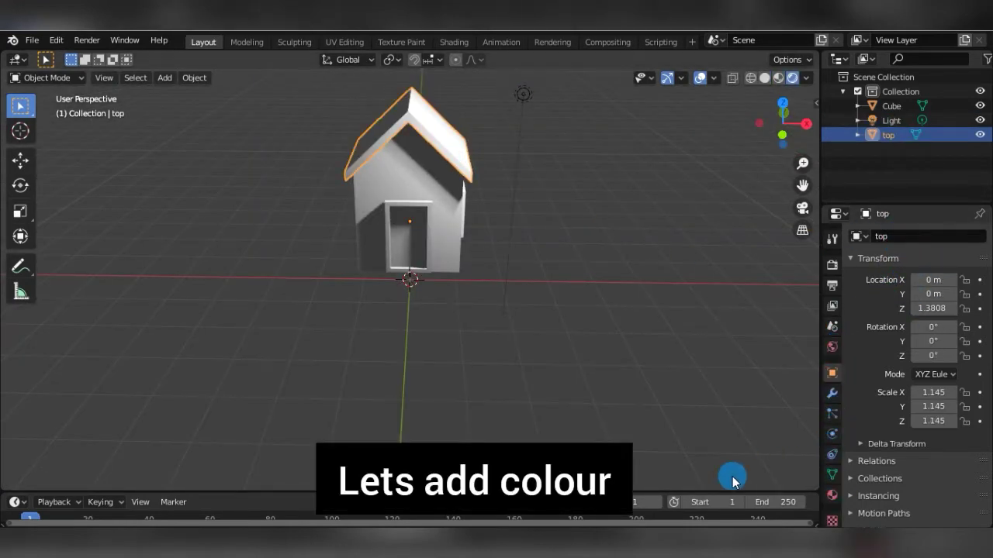
key(Tab)
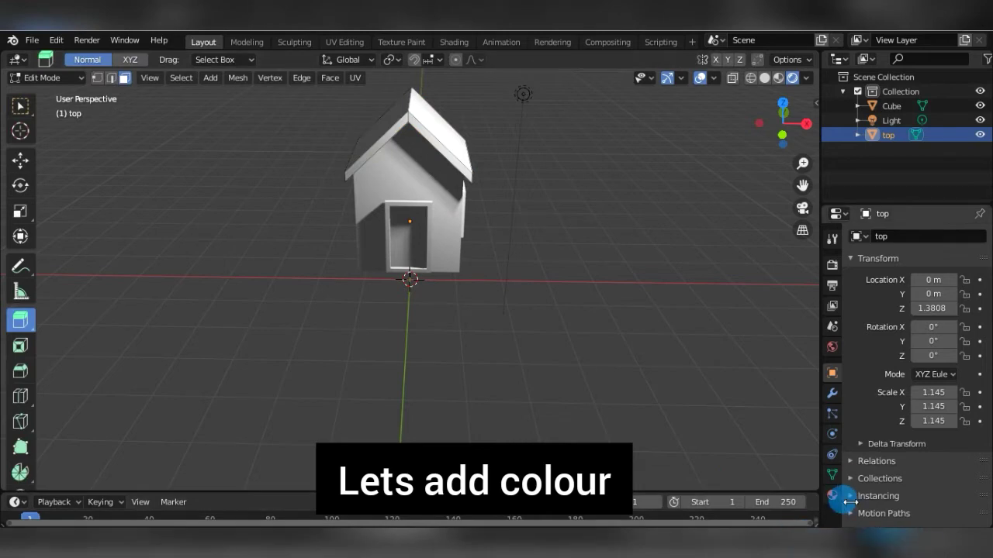
click(832, 496)
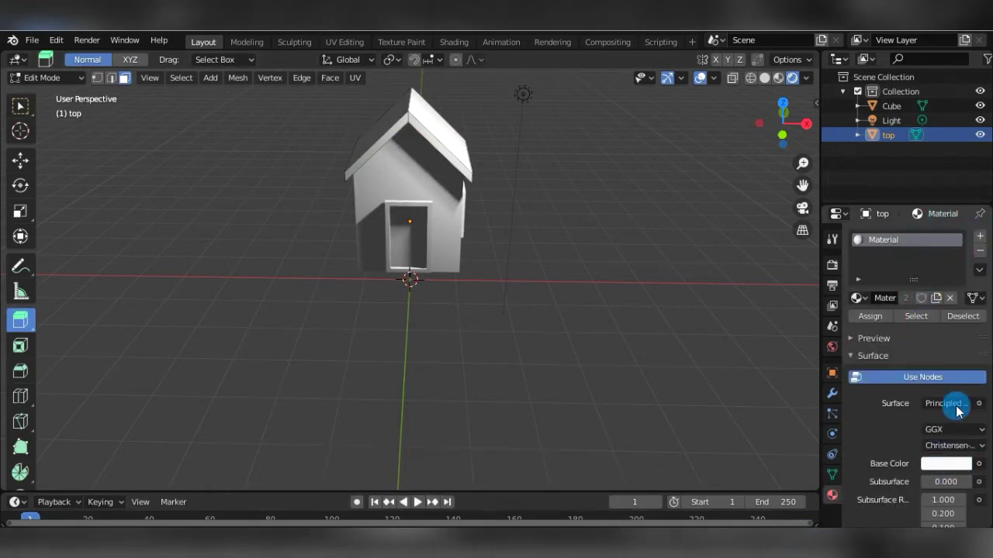
click(946, 464)
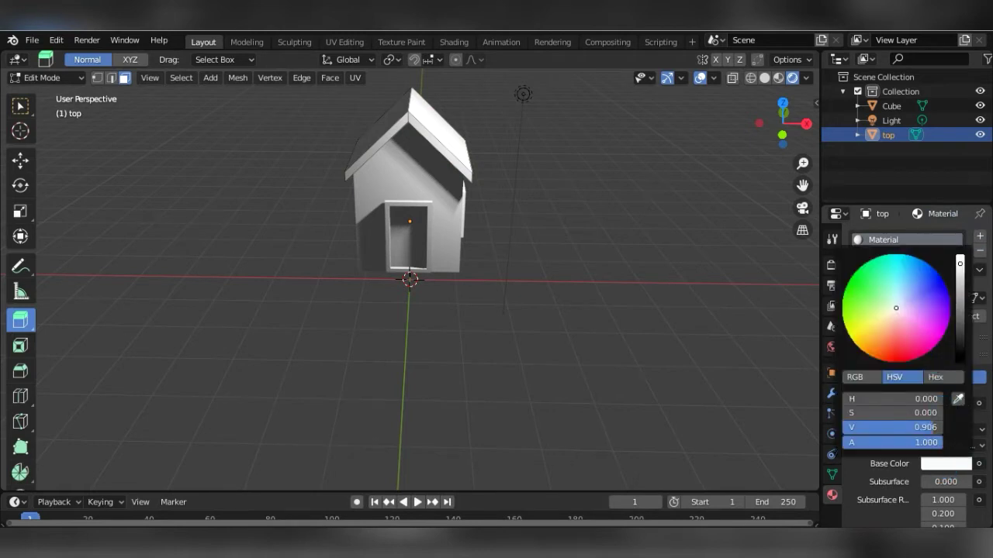
mouse_move(896, 308)
mouse_down()
mouse_move(919, 306)
mouse_move(929, 346)
mouse_up()
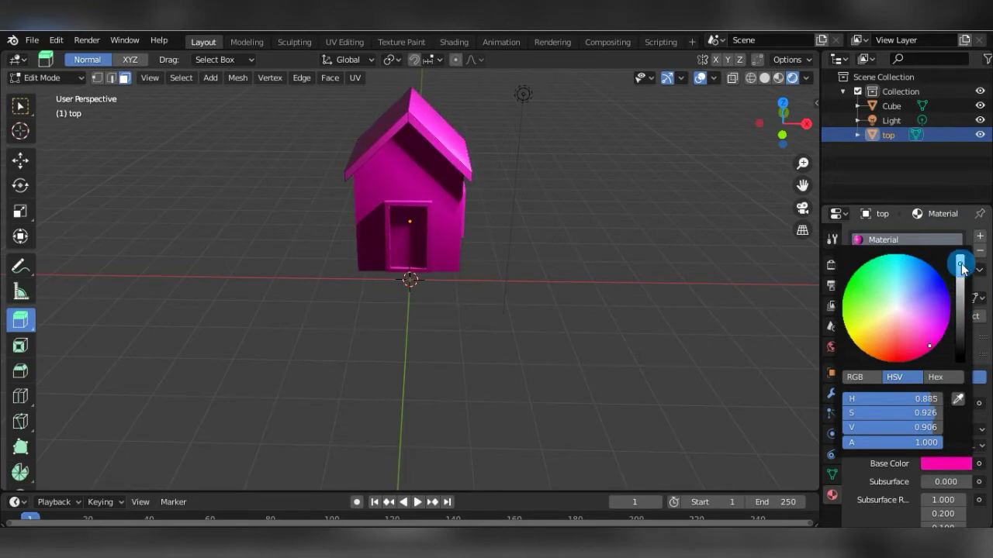
drag(962, 268, 965, 295)
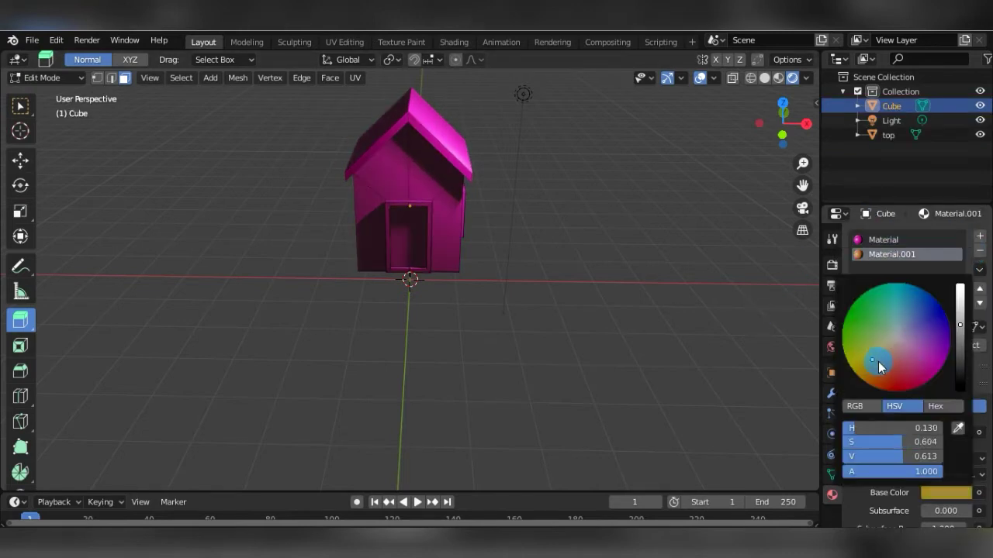
Adjust Material.001 to a slightly darker, more saturated yellow and assign it to the house walls
click(870, 360)
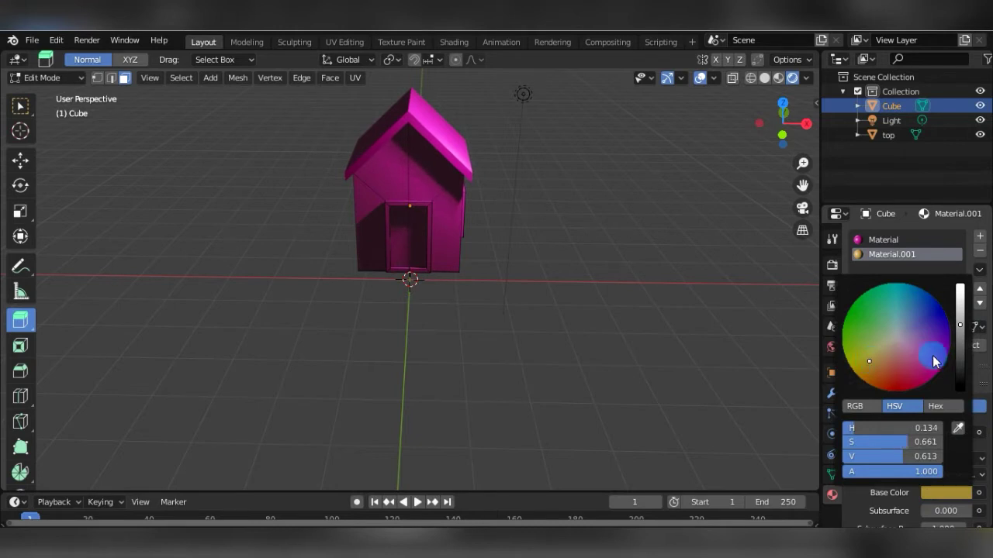
drag(960, 327, 960, 330)
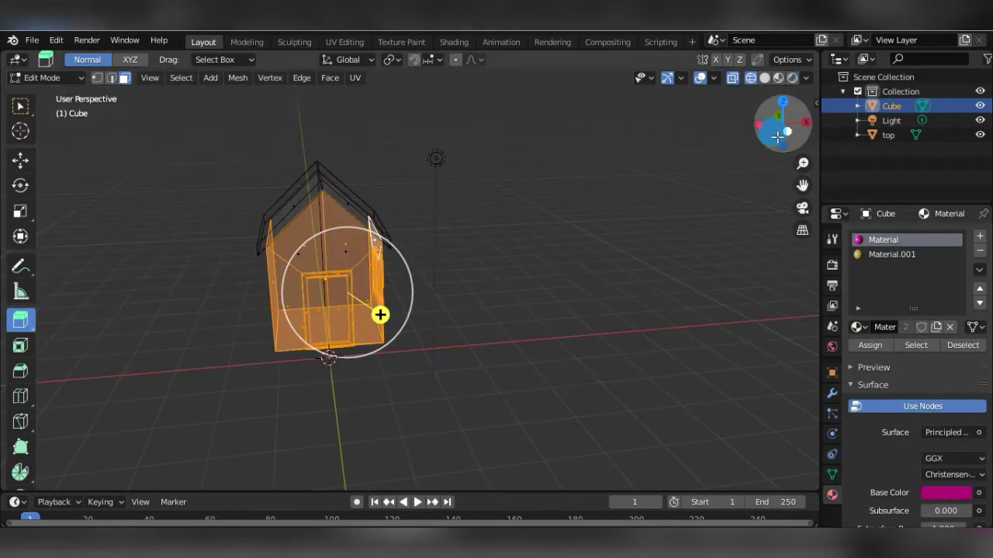
click(874, 349)
click(896, 254)
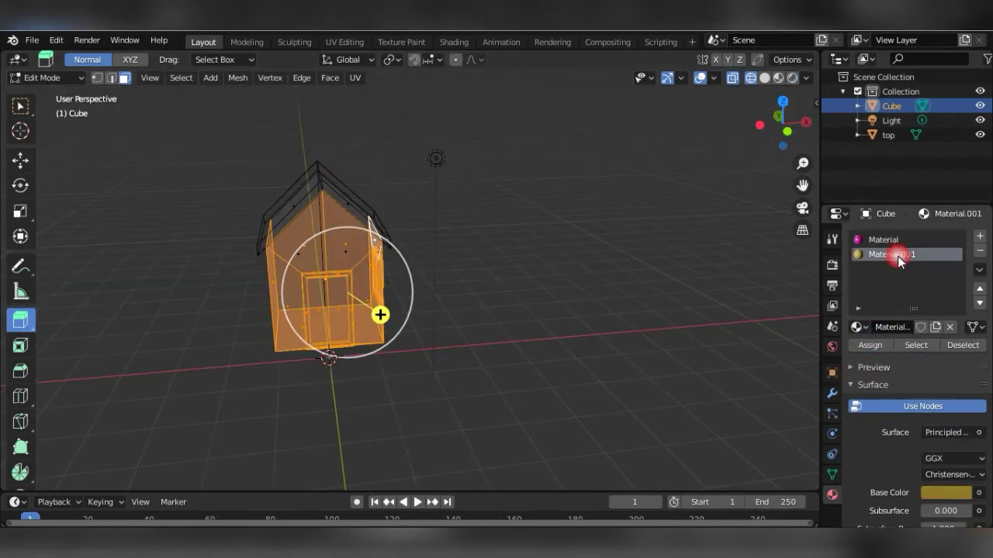
click(873, 347)
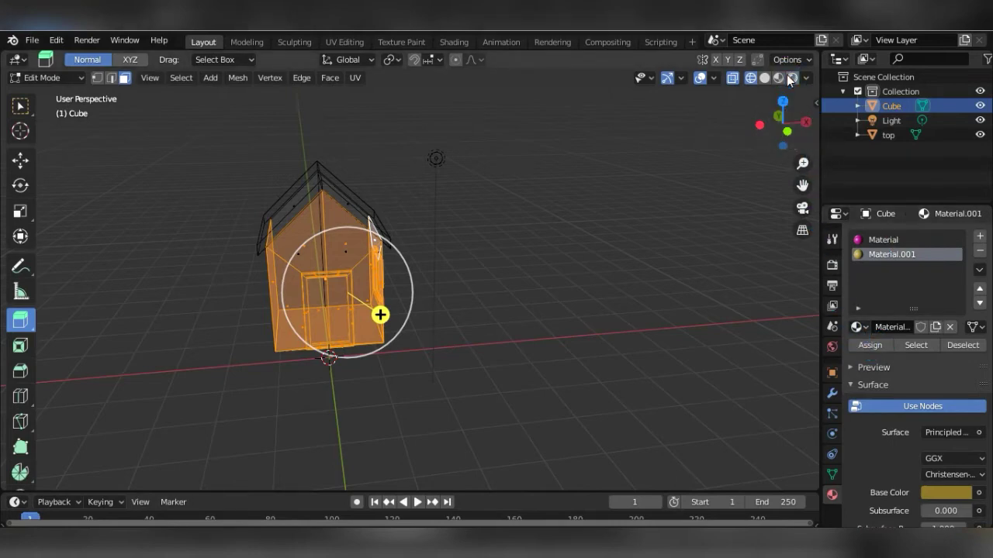
Switch the viewport to Material Preview, deselect all faces and orbit around the house
click(792, 77)
click(700, 302)
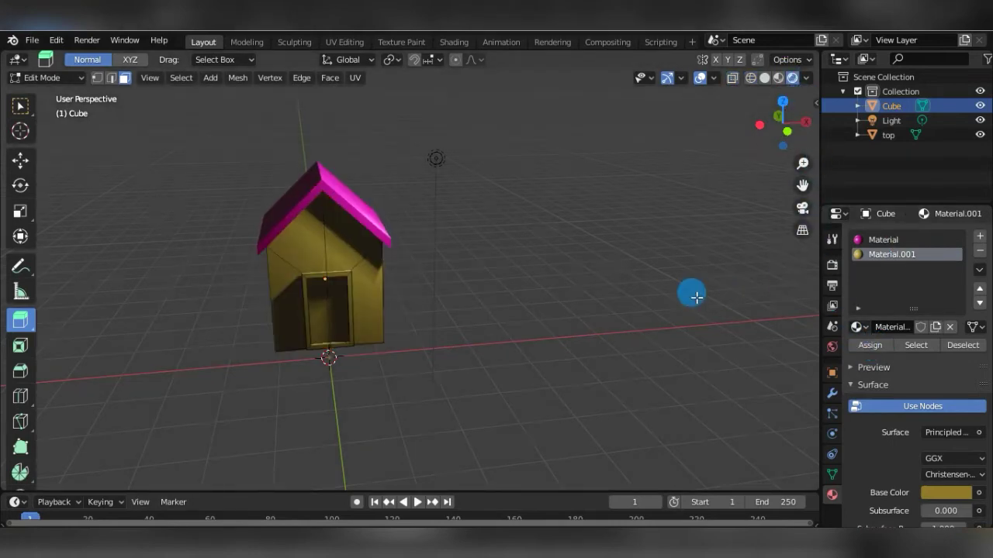
mouse_move(697, 297)
middle_down()
mouse_move(602, 261)
mouse_move(607, 274)
mouse_move(705, 284)
mouse_move(623, 295)
mouse_move(551, 323)
mouse_move(749, 96)
middle_up()
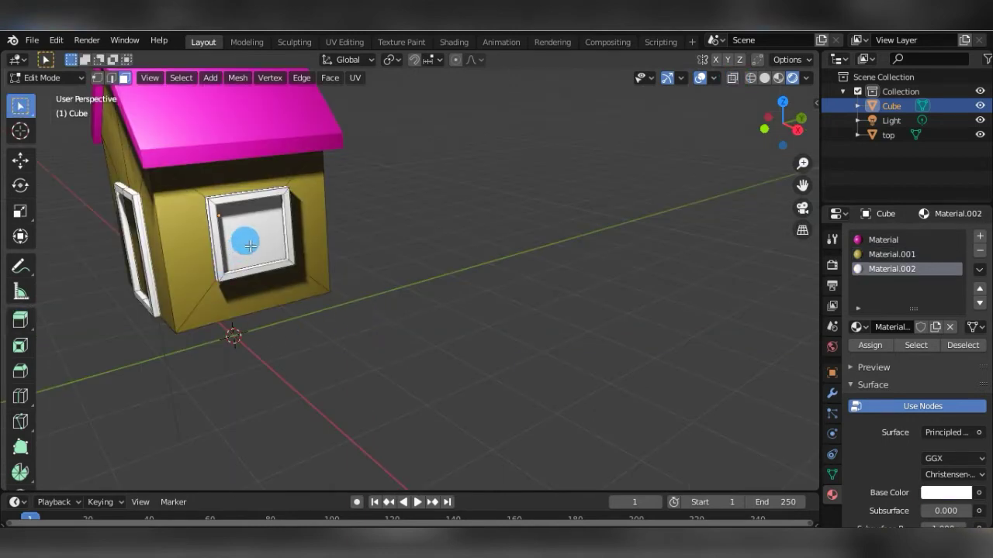
Select the door and window inner panels and assign them the pink material slot
mouse_move(233, 333)
middle_down()
mouse_move(320, 333)
mouse_move(450, 246)
middle_up()
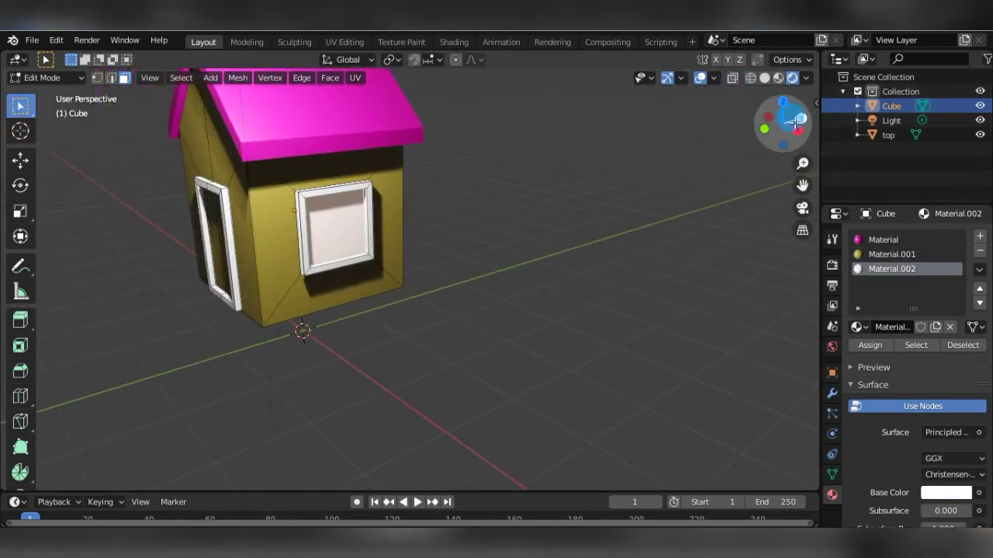
drag(772, 128, 360, 170)
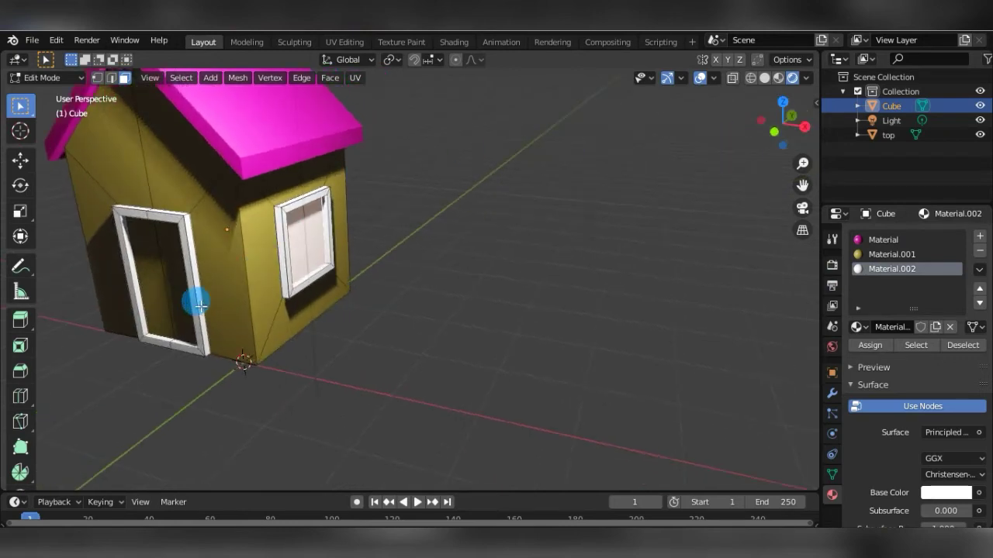
click(166, 310)
click(181, 304)
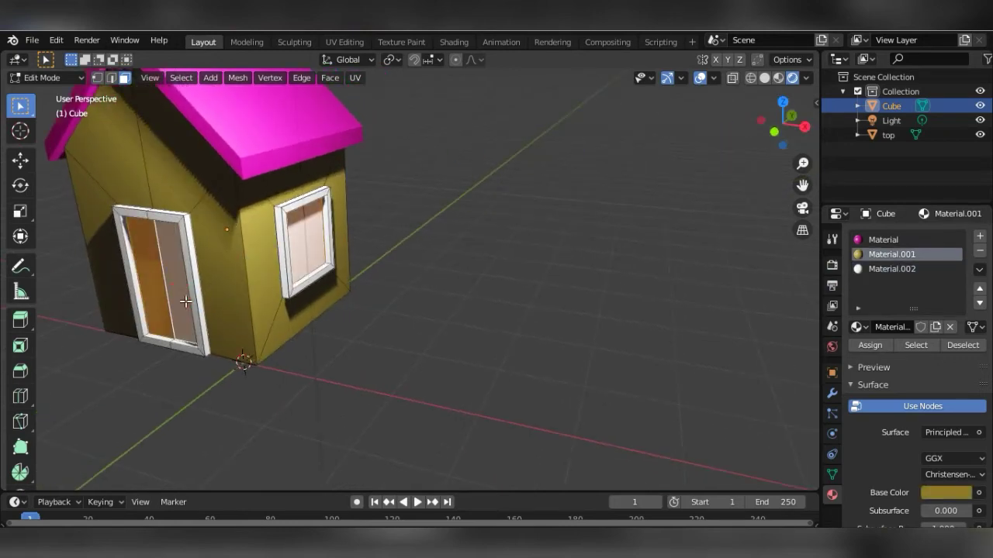
click(883, 241)
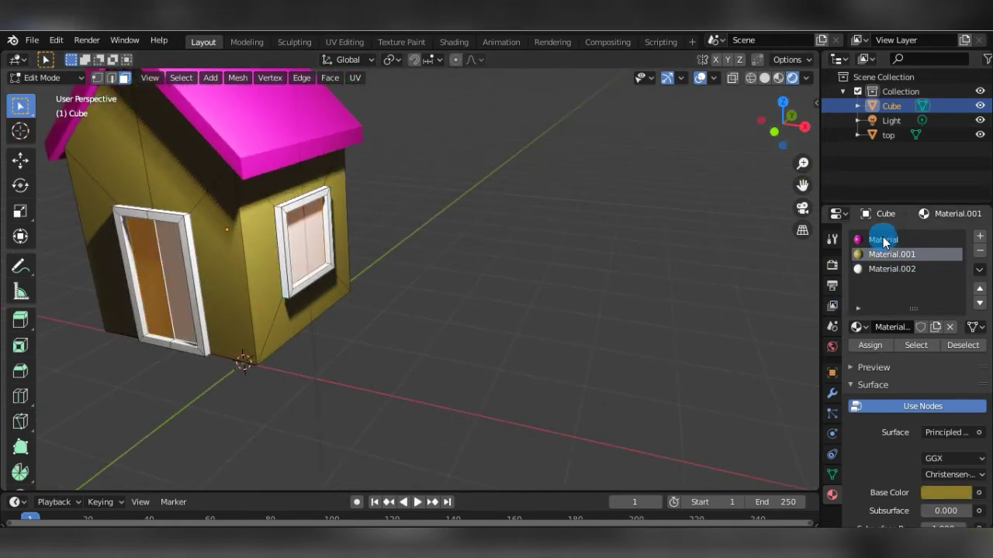
click(866, 345)
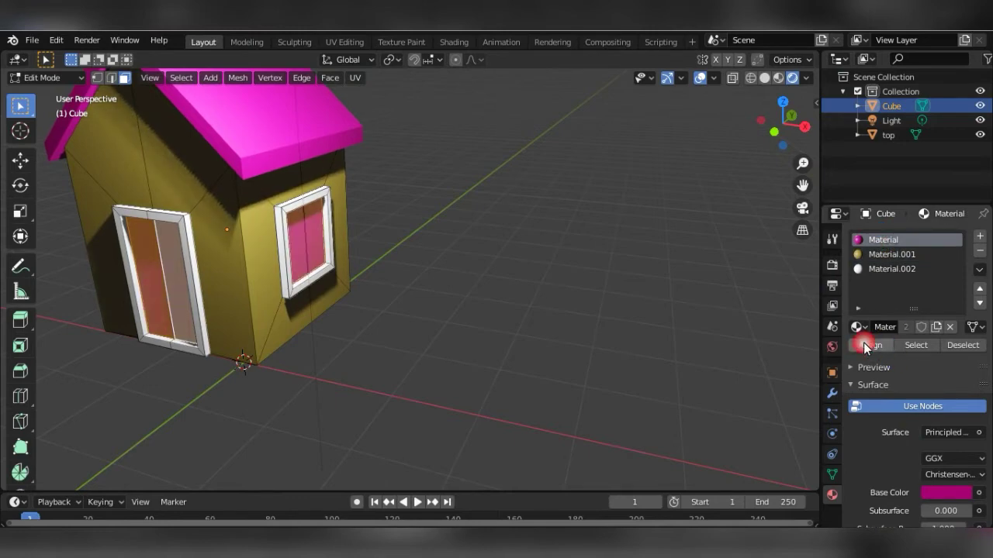
click(412, 246)
scroll(412, 246, up, 3)
mouse_move(587, 190)
middle_down()
mouse_move(650, 224)
mouse_move(466, 222)
mouse_move(461, 210)
mouse_move(492, 255)
mouse_move(408, 289)
mouse_move(395, 255)
mouse_move(472, 237)
middle_up()
scroll(649, 224, down, 5)
scroll(460, 212, up, 2)
Select the house walls and roof, duplicate them, and move the copy to the left
key(Tab)
scroll(472, 238, down, 5)
drag(288, 177, 387, 372)
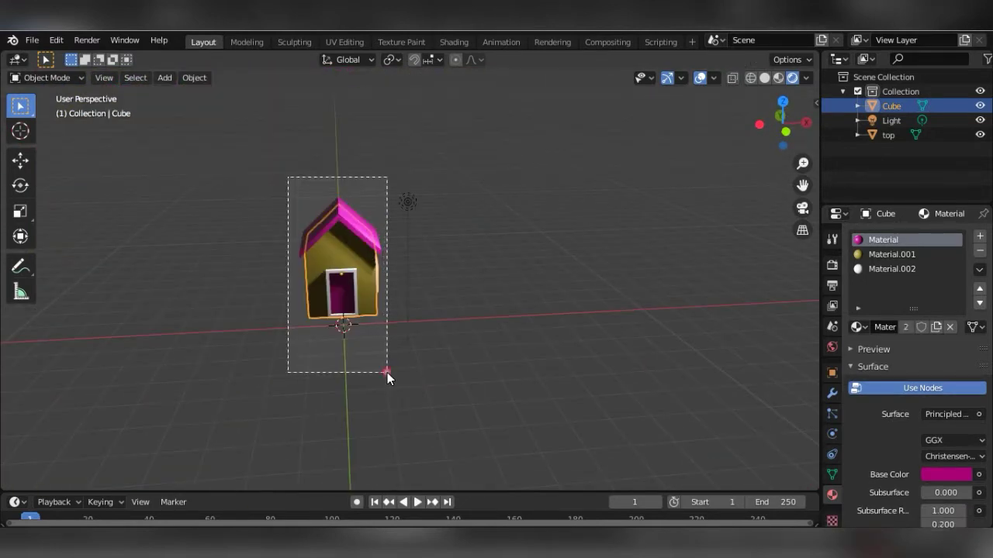
middle_drag(384, 332, 457, 342)
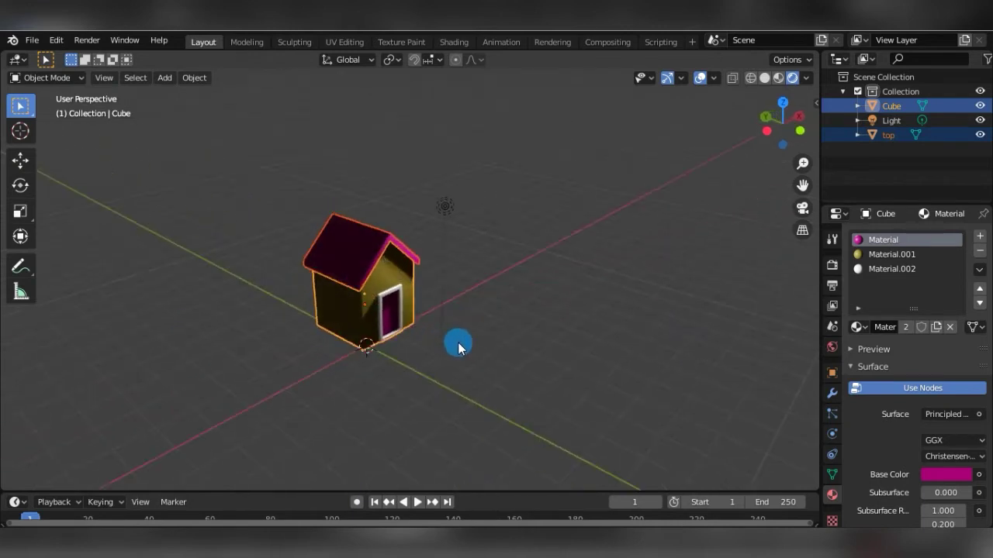
right_click(448, 328)
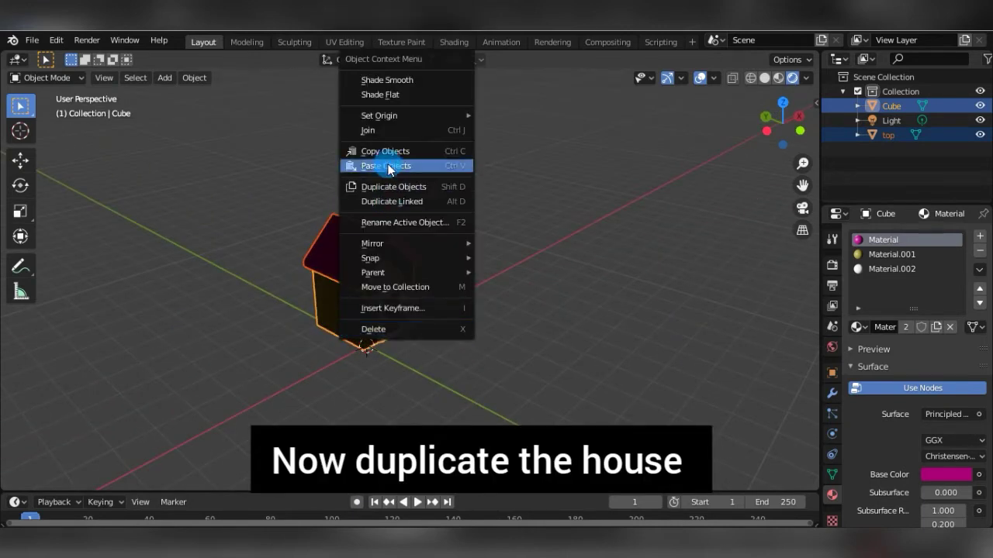
click(393, 188)
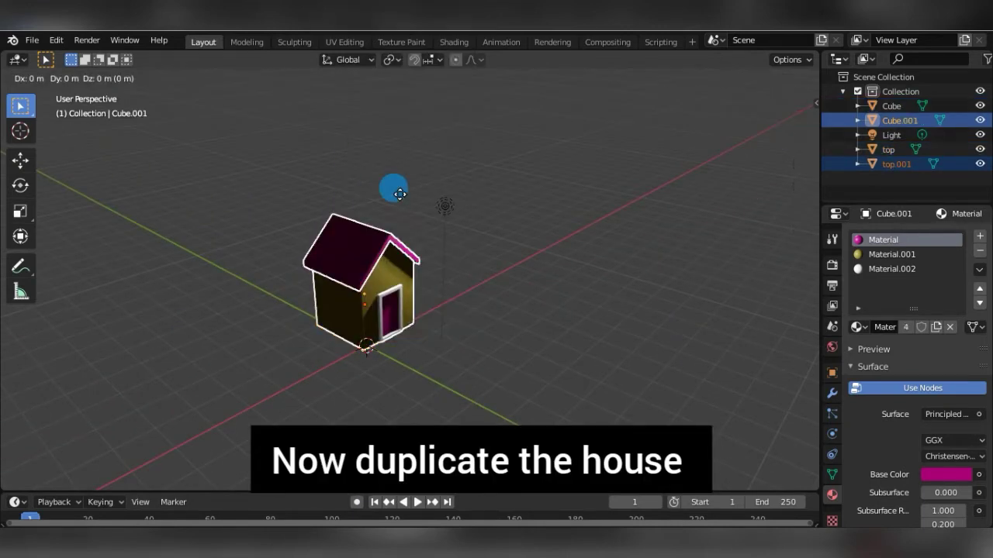
right_click(395, 191)
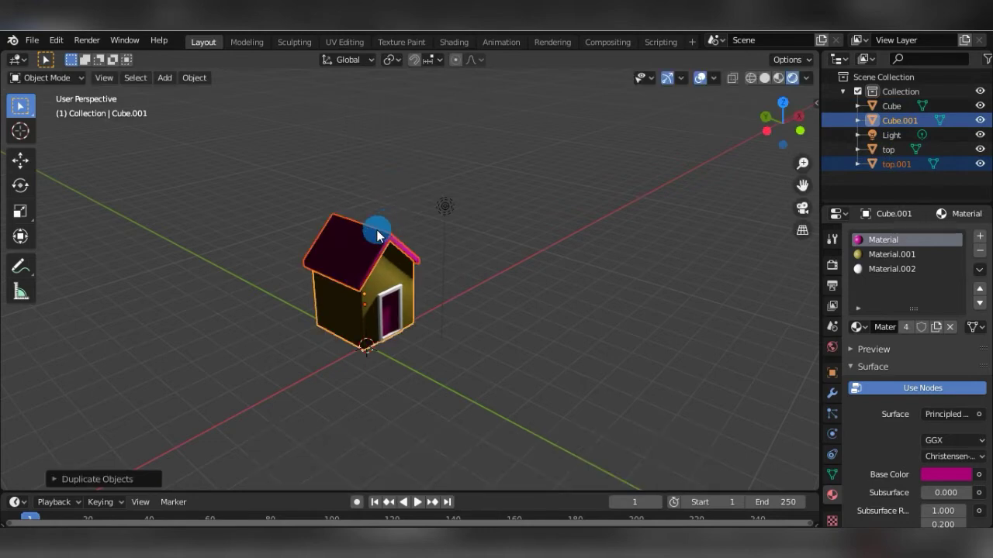
click(29, 163)
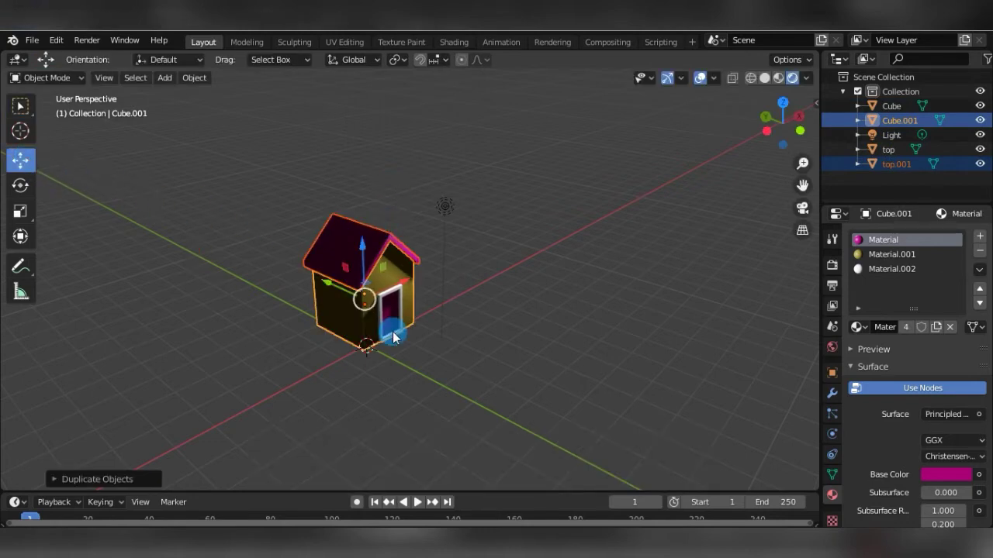
drag(324, 282, 257, 237)
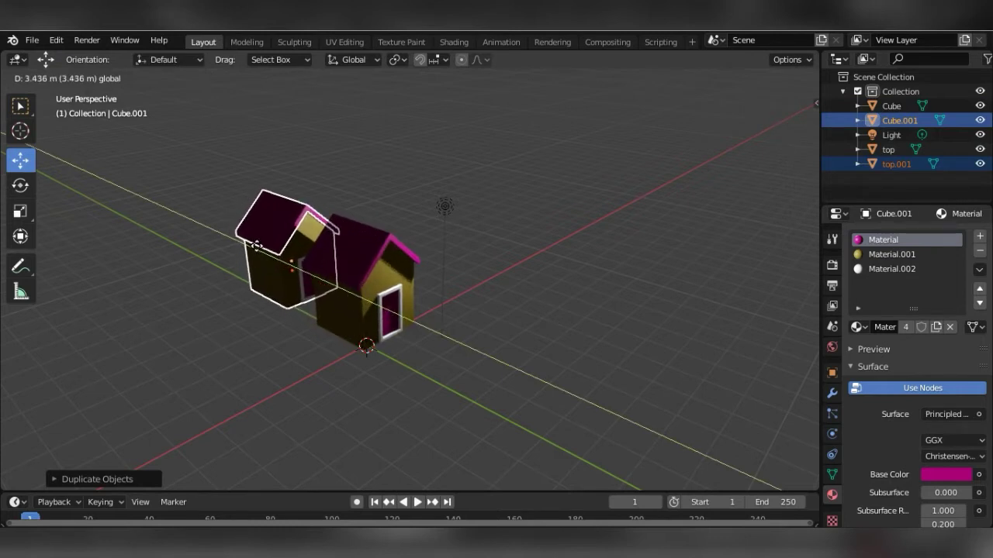
drag(257, 237, 253, 245)
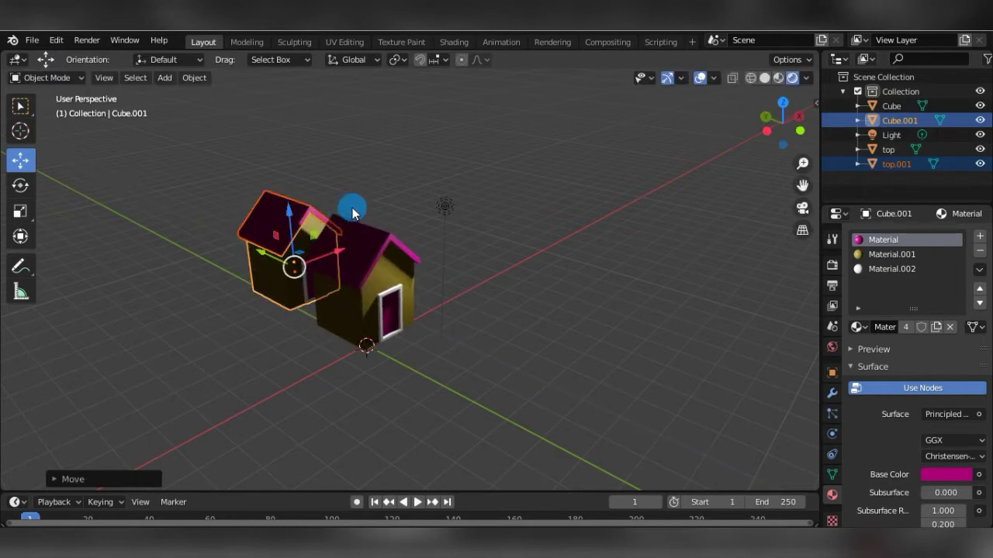
Make two more house copies, sliding each to the right along X
right_click(251, 238)
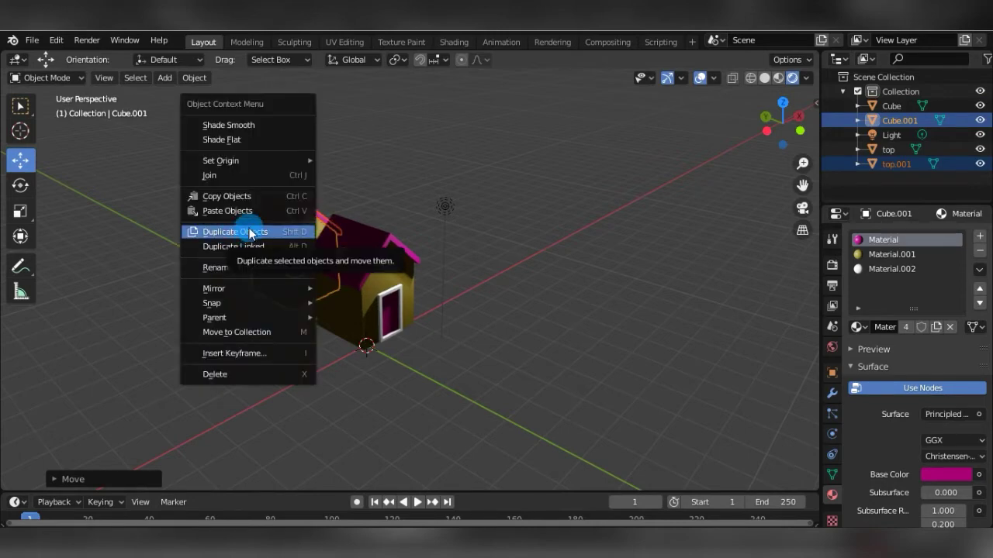
click(249, 228)
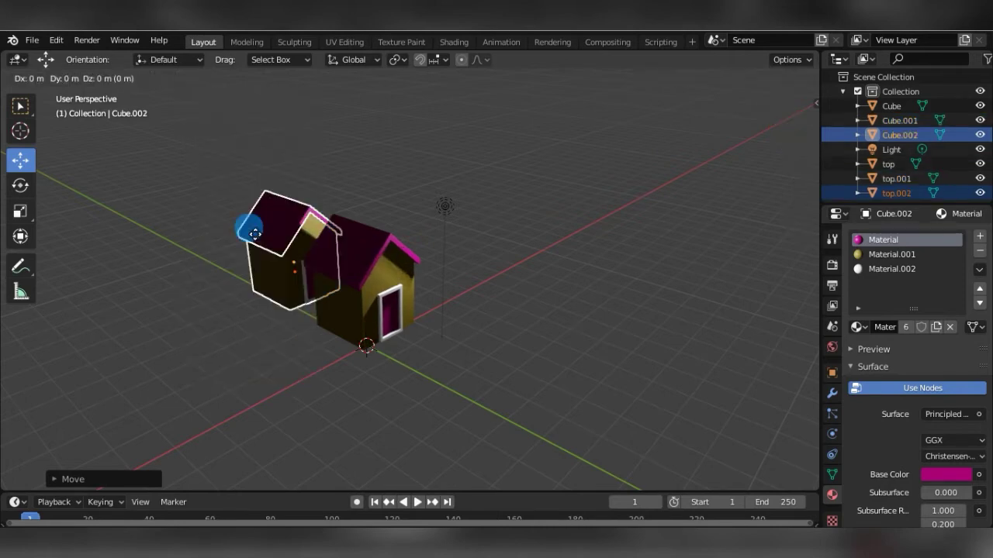
right_click(250, 232)
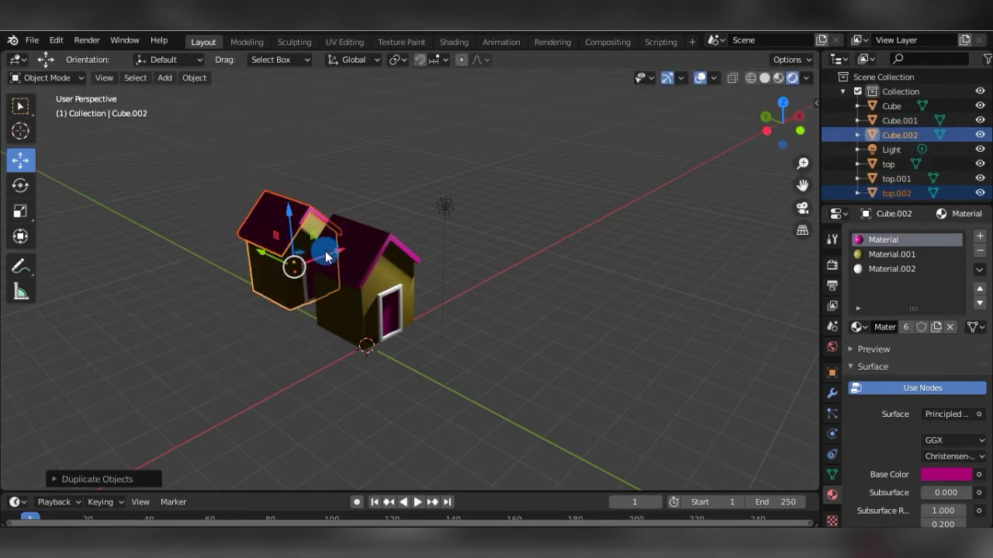
mouse_move(299, 247)
mouse_down()
mouse_move(447, 234)
mouse_move(427, 246)
mouse_up()
right_click(426, 238)
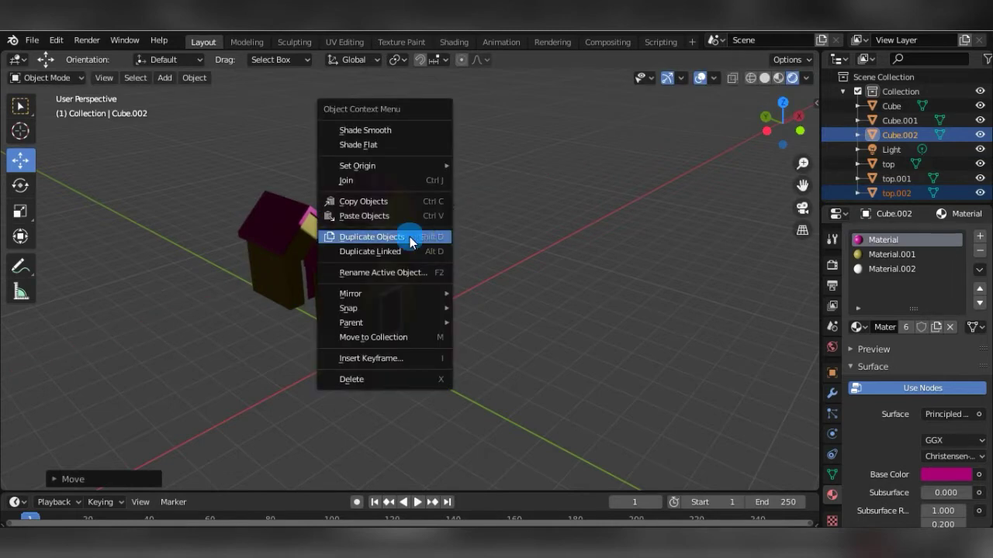
click(409, 237)
click(409, 236)
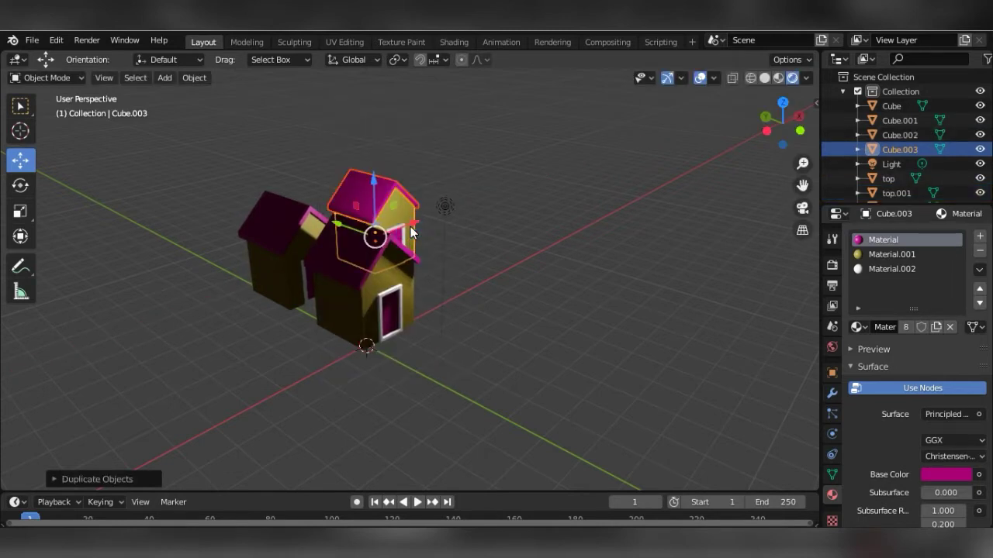
mouse_move(411, 227)
mouse_down()
mouse_move(491, 214)
mouse_move(483, 206)
mouse_up()
Box-select the rightmost house and slide it left along X to even the row
click(552, 203)
mouse_move(554, 202)
middle_down()
mouse_move(439, 196)
mouse_move(605, 253)
middle_up()
drag(532, 166, 628, 325)
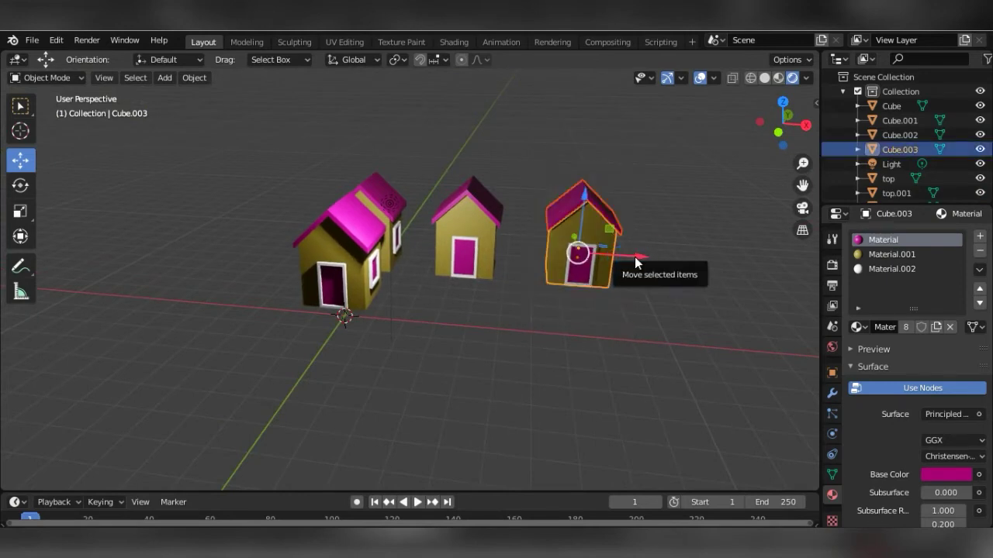
drag(631, 262, 622, 262)
mouse_move(691, 269)
middle_down()
mouse_move(587, 261)
mouse_move(508, 271)
mouse_move(600, 261)
mouse_move(365, 200)
middle_up()
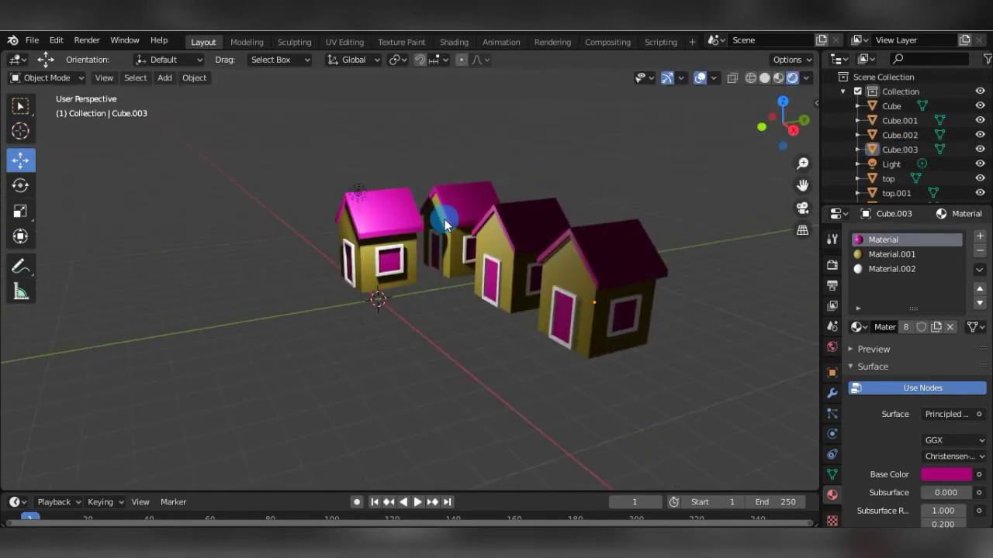
middle_drag(445, 224, 428, 225)
In Right Orthographic view, shift the left house slightly along Y, then return to front orthographic view
key(KP_3)
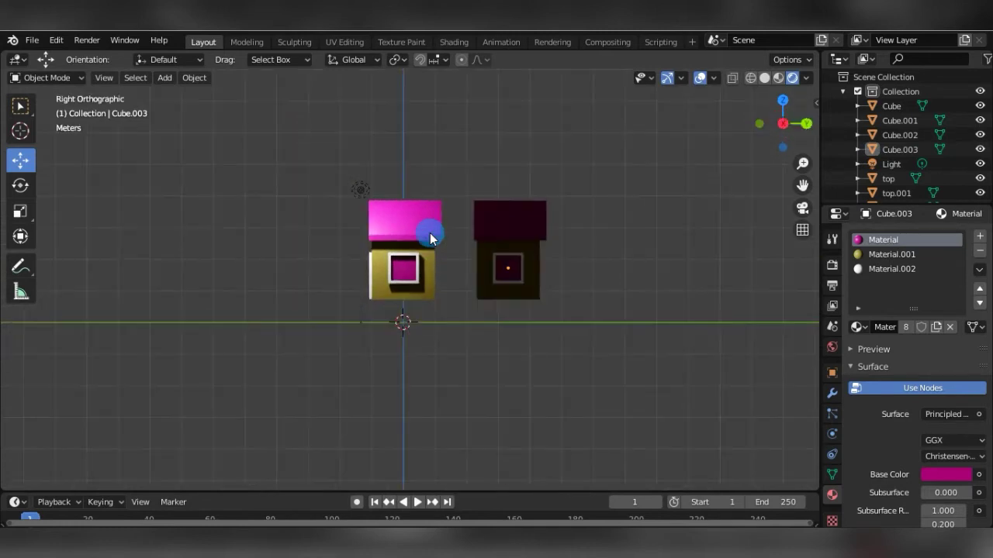
drag(294, 176, 465, 374)
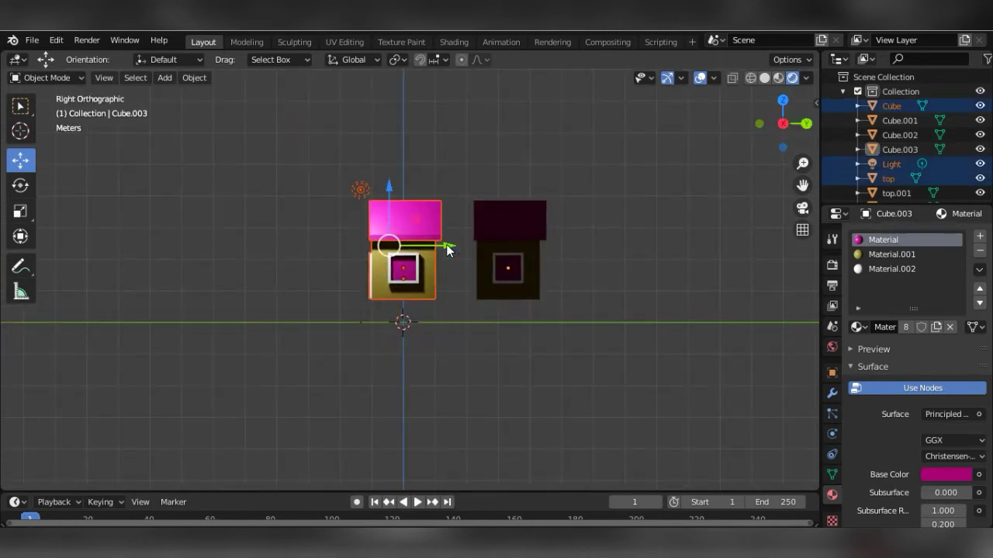
drag(447, 246, 432, 250)
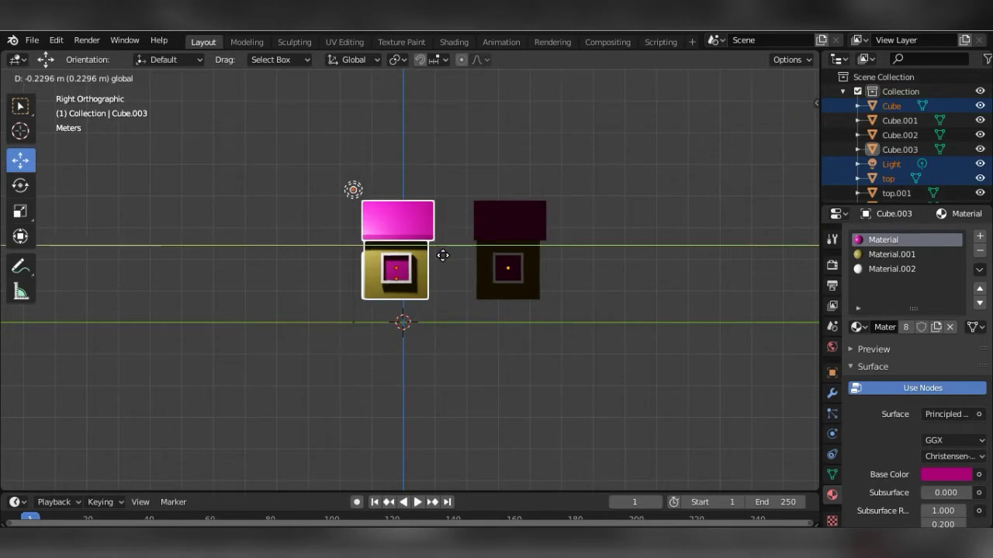
click(447, 352)
middle_drag(447, 353, 578, 405)
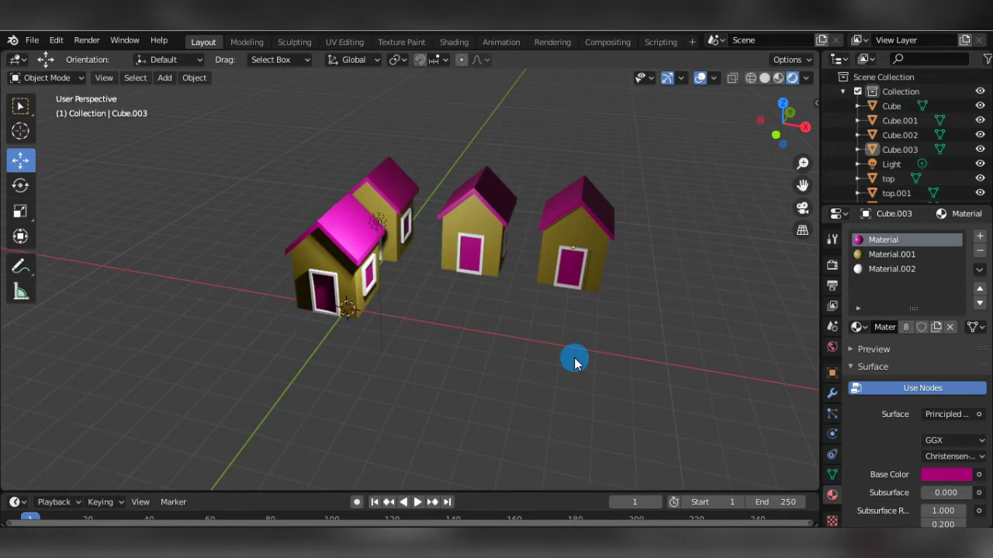
scroll(569, 322, down, 1)
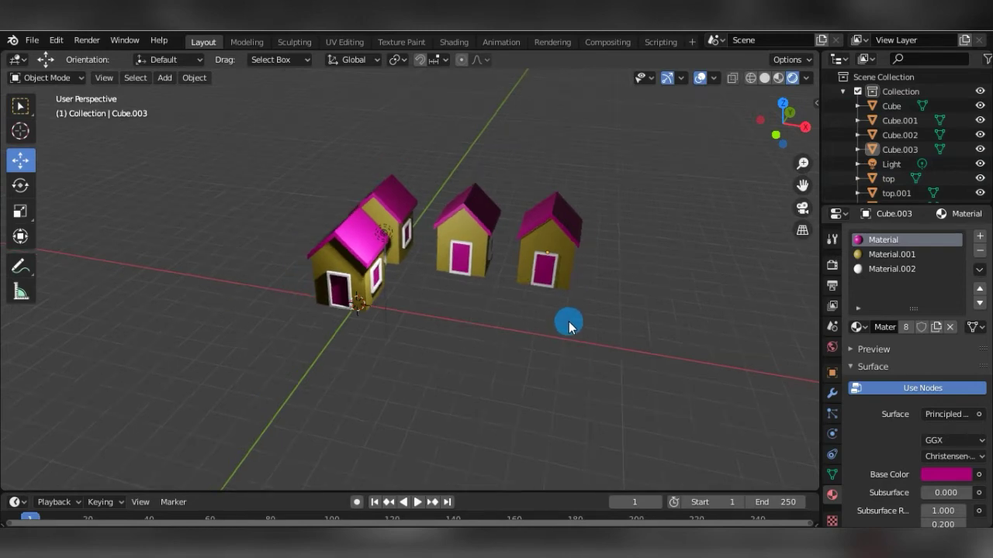
scroll(570, 323, up, 1)
scroll(569, 323, up, 2)
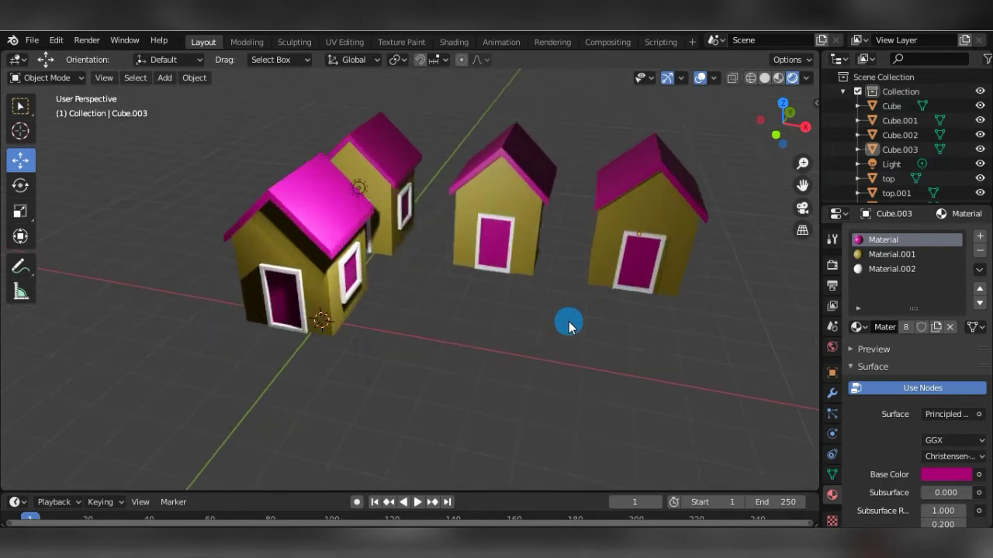
mouse_move(575, 324)
middle_down()
mouse_move(736, 348)
mouse_move(714, 331)
mouse_move(665, 326)
middle_up()
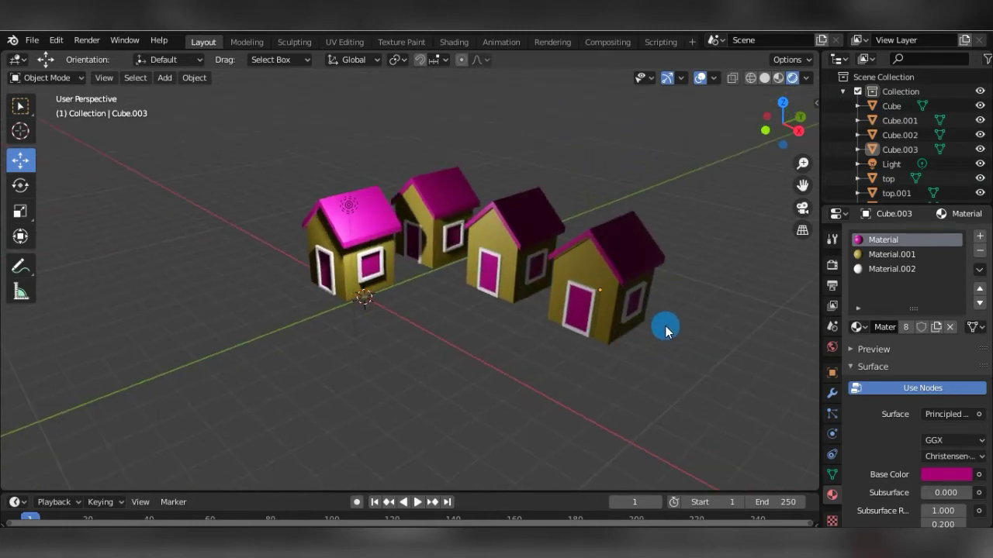
key(KP_5)
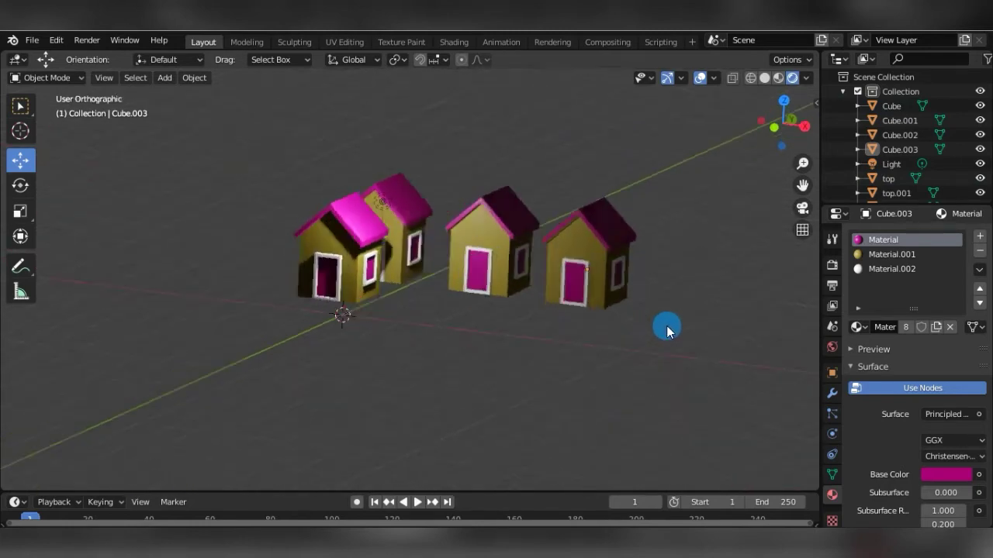
key(KP_1)
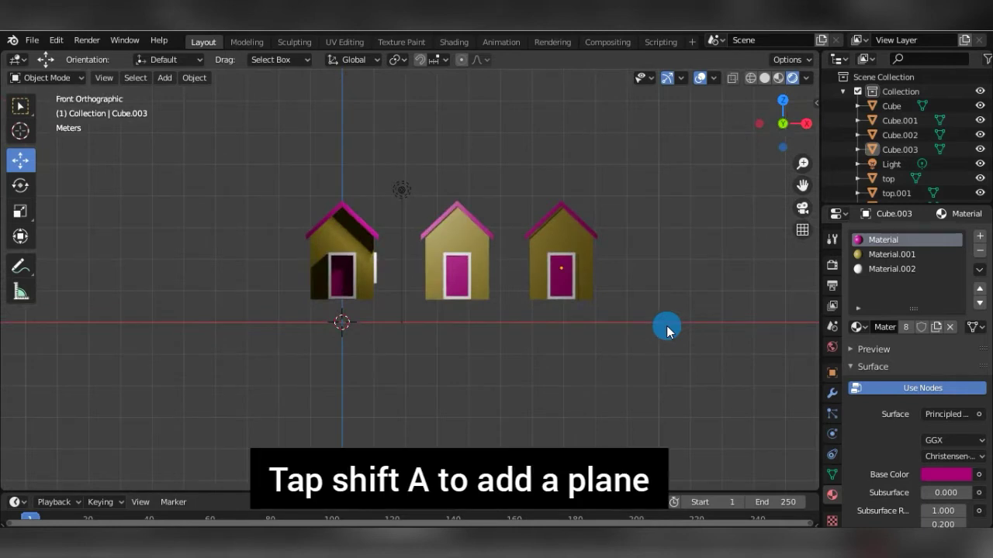
Add a plane and scale it up to cover the houses
key(shift+a)
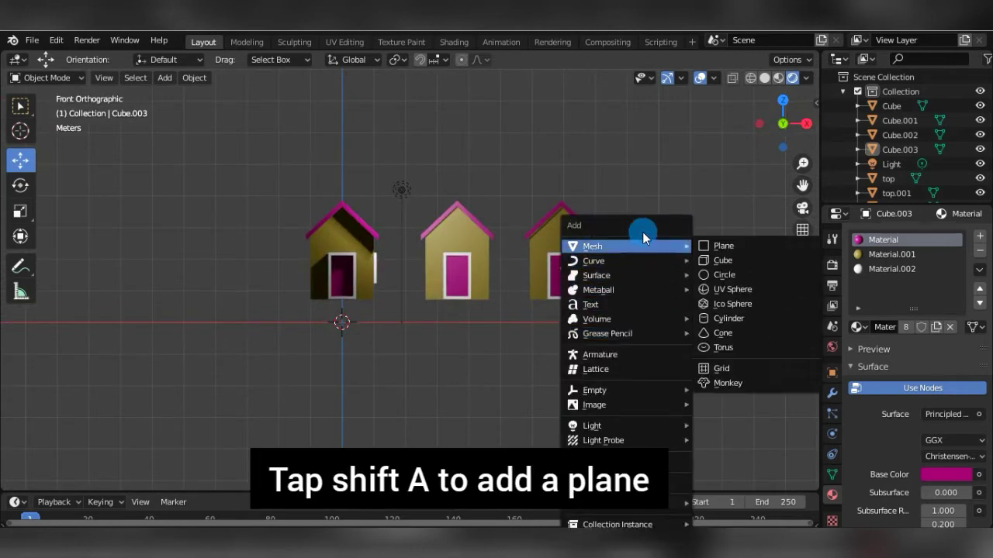
click(704, 245)
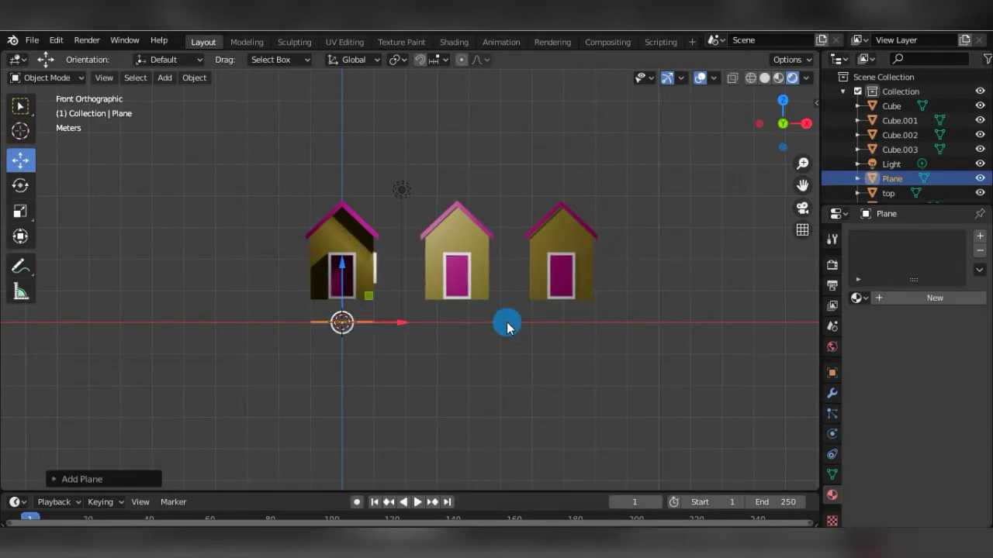
middle_drag(507, 326, 501, 353)
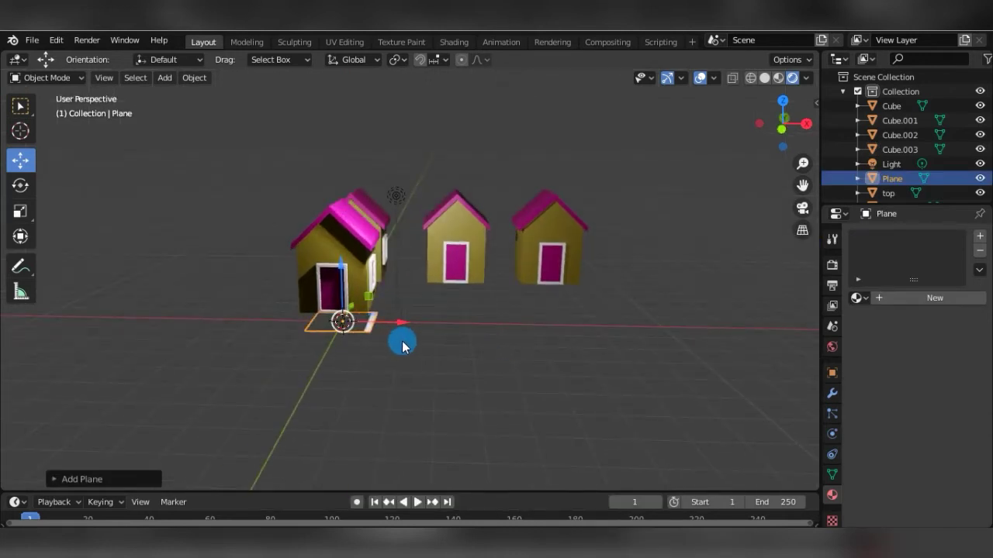
key(s)
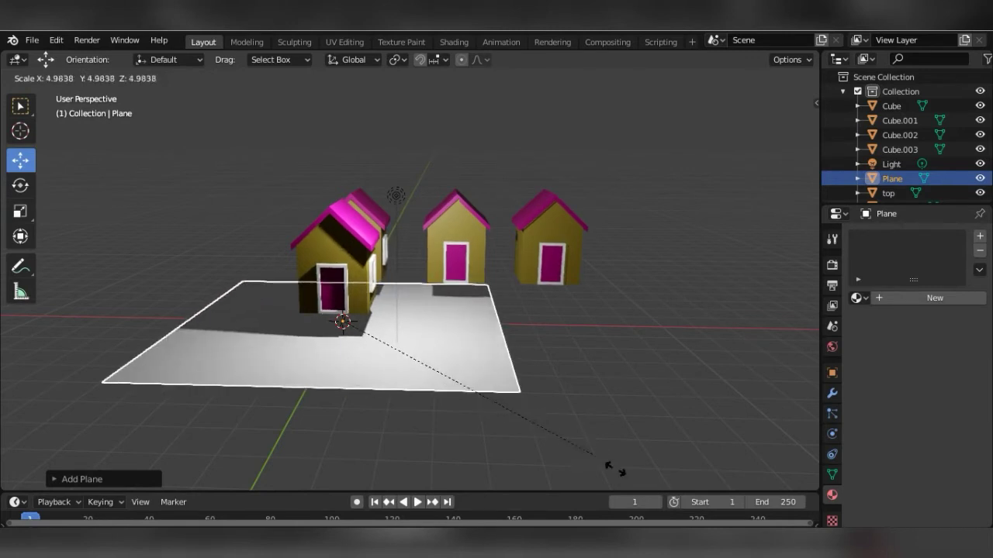
click(623, 447)
mouse_move(664, 383)
middle_down()
mouse_move(649, 403)
mouse_move(416, 372)
middle_up()
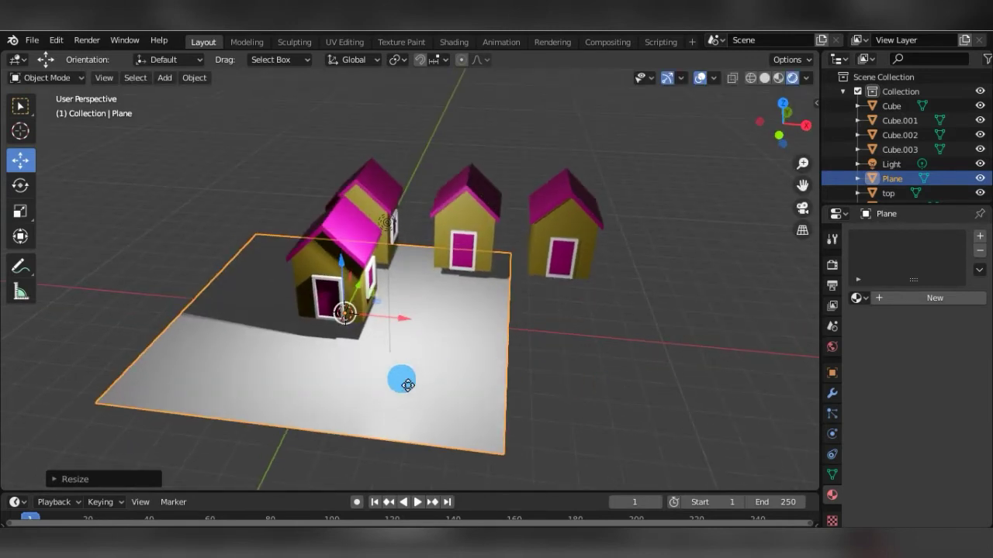
Move the plane under the houses and raise it 0.1837 m along Z to their bases
key(g)
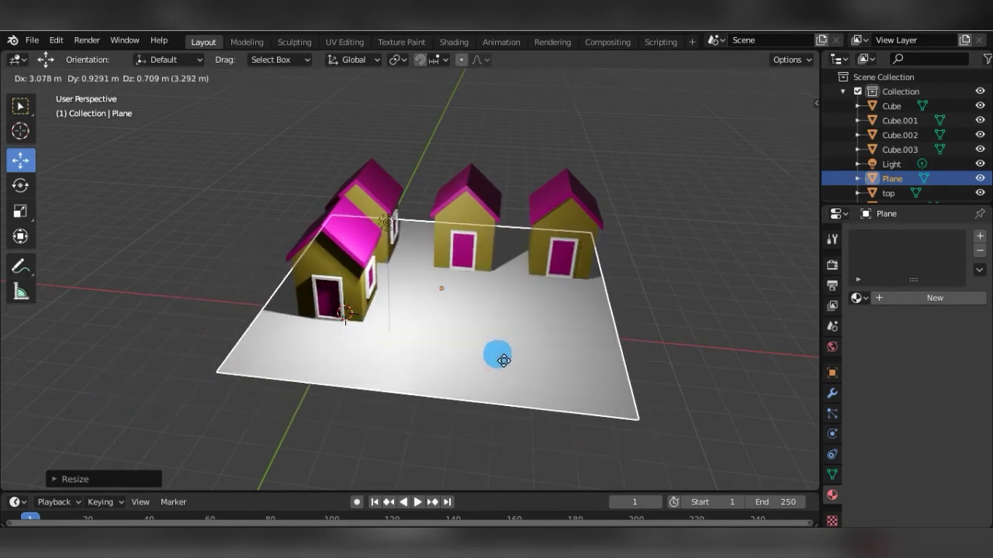
click(500, 366)
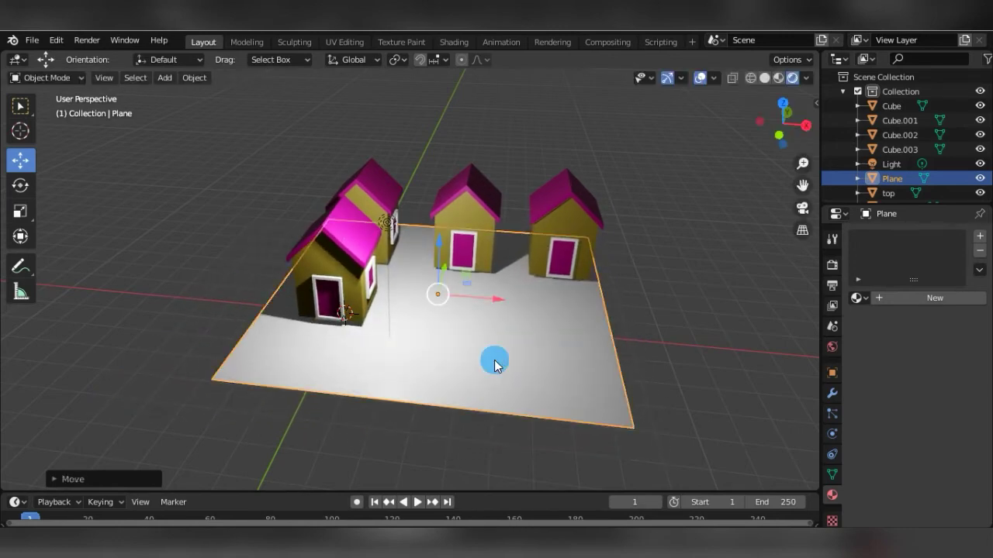
key(KP_1)
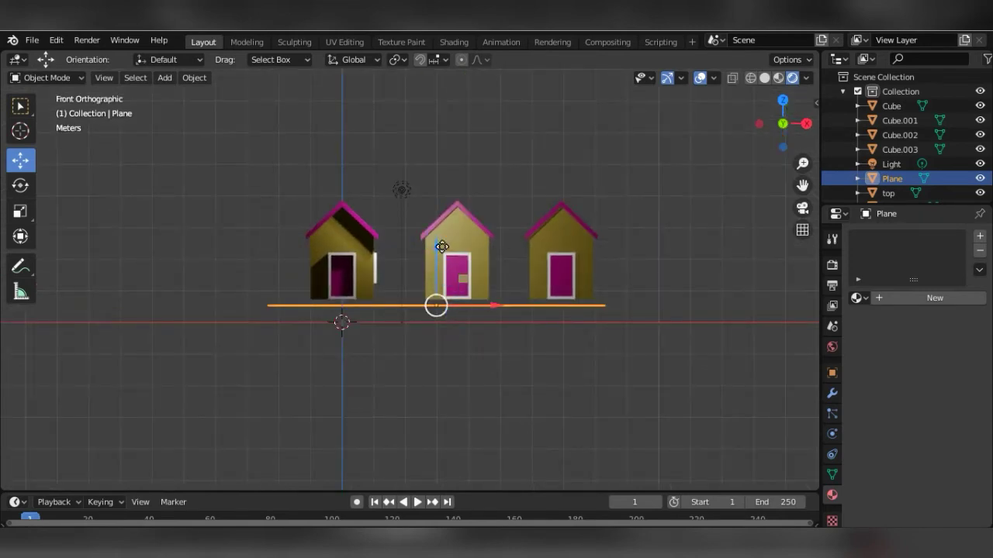
drag(441, 246, 436, 235)
middle_drag(436, 235, 581, 318)
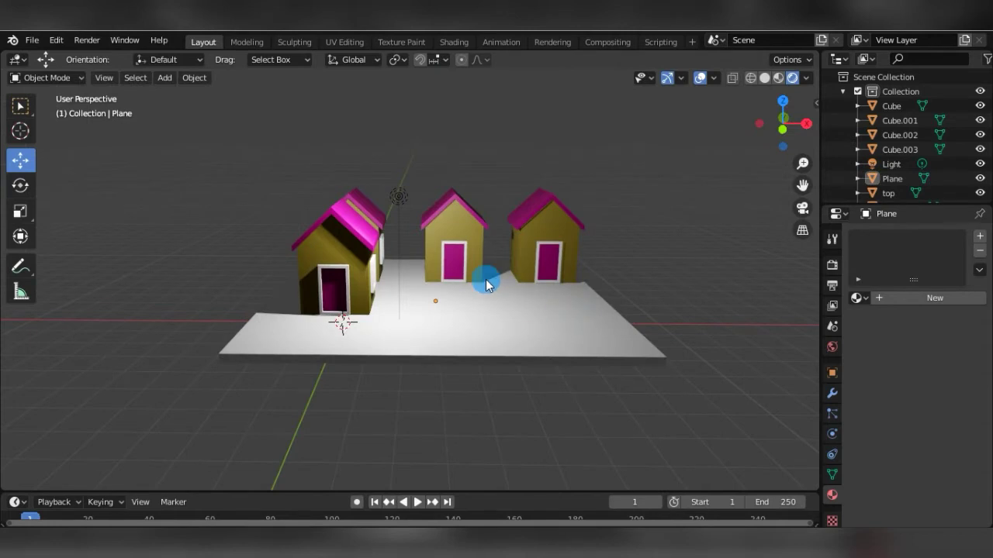
key(shift+a)
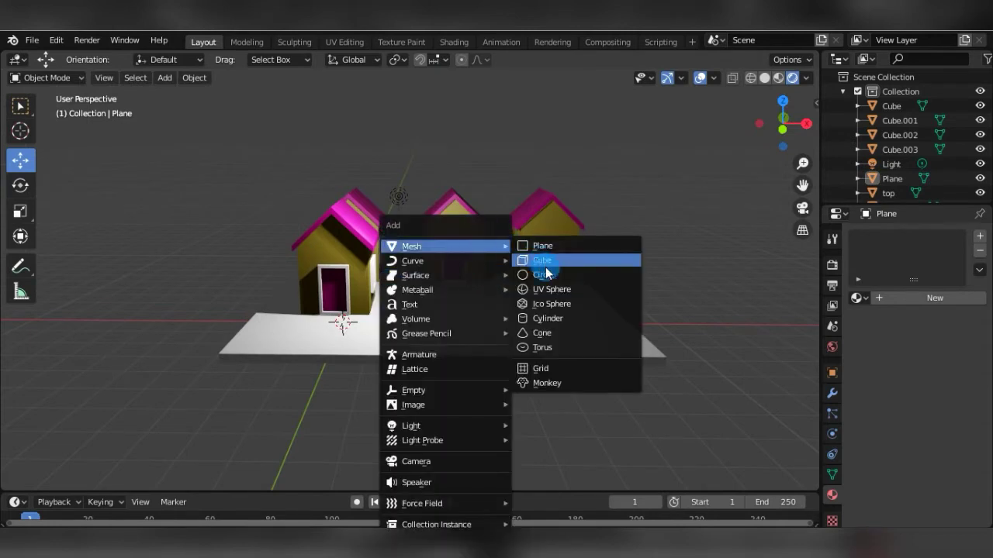
Add a cone, move it onto the middle house and shrink it
click(566, 331)
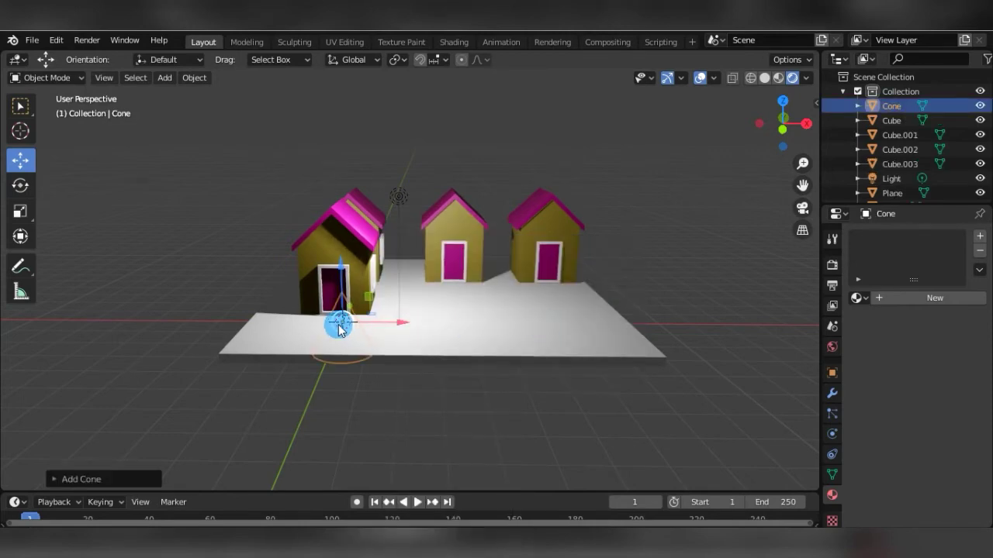
key(KP_3)
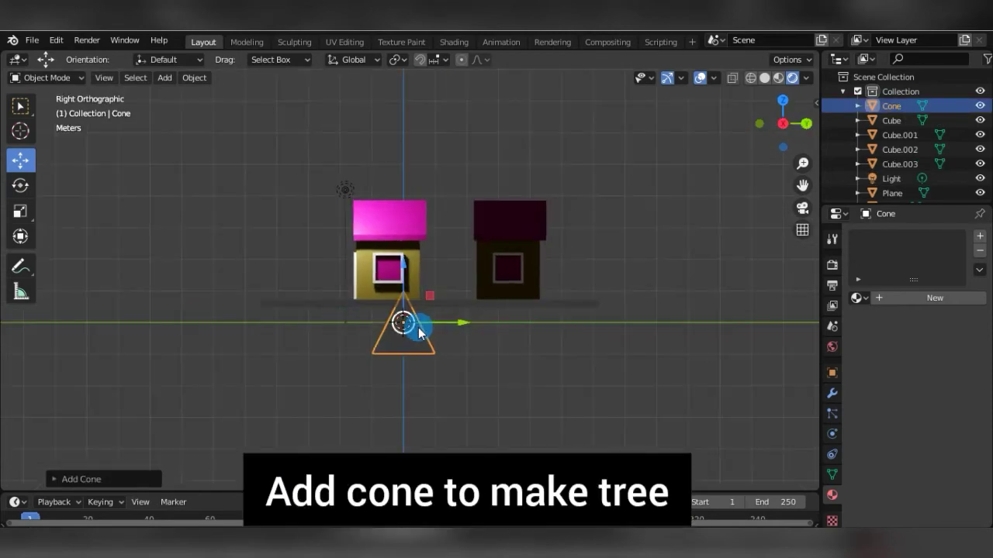
key(KP_1)
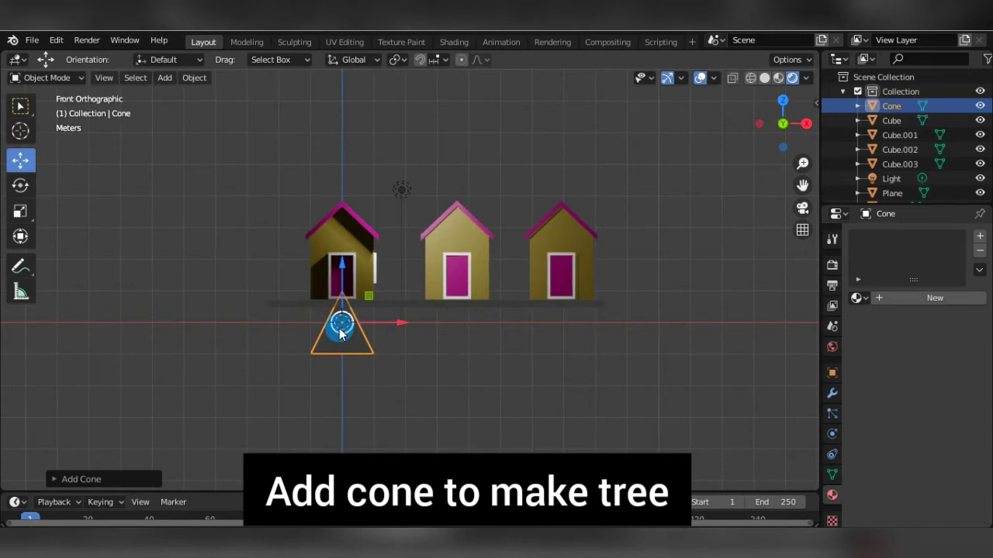
drag(342, 323, 454, 260)
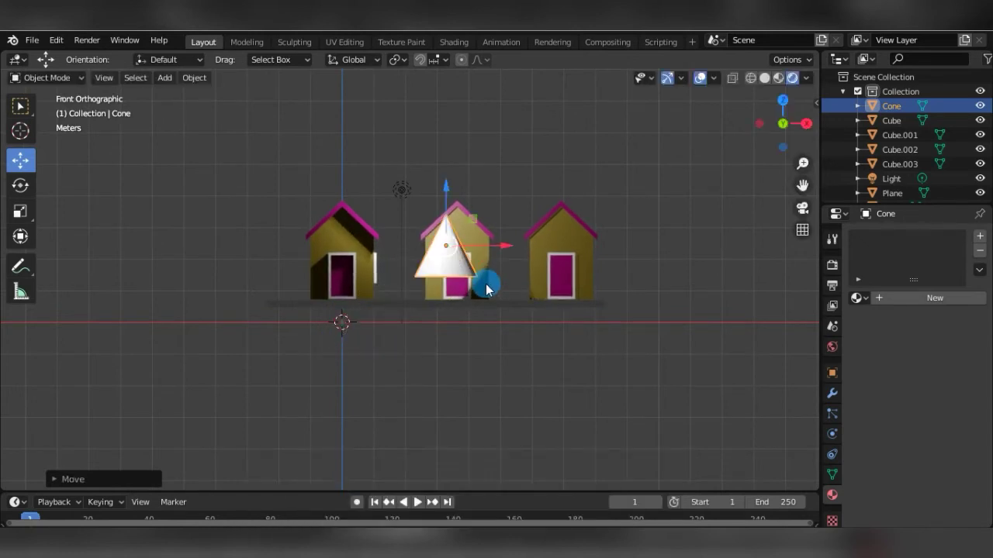
key(s)
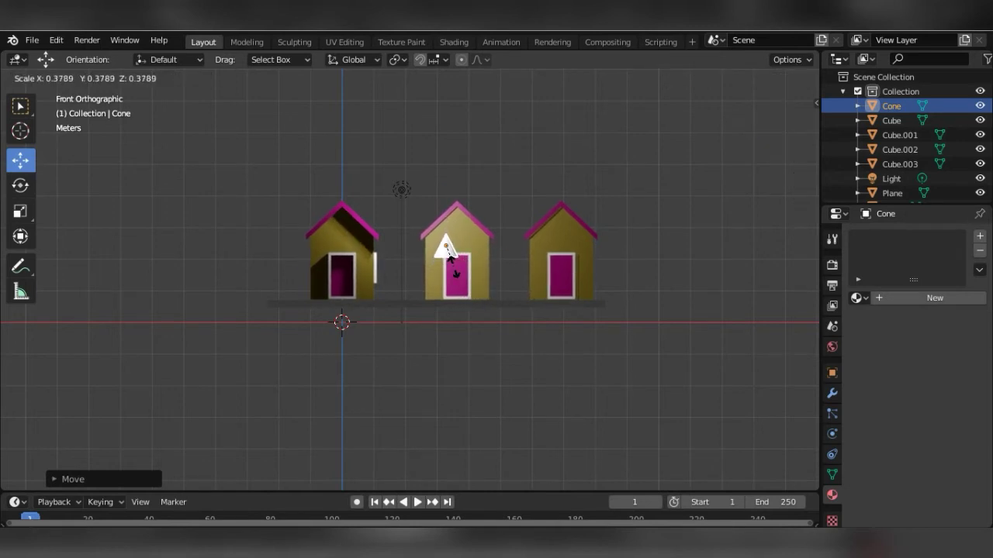
click(450, 256)
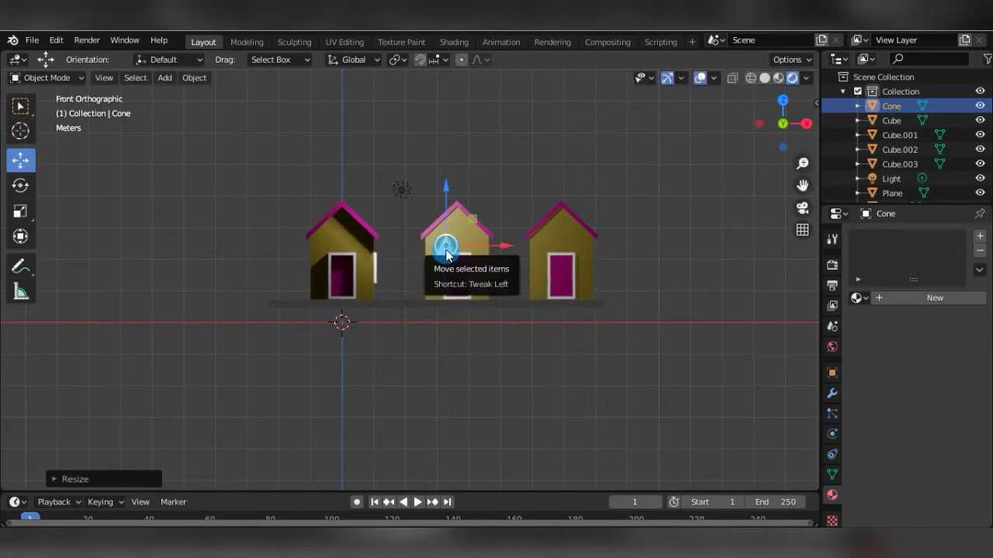
Duplicate the cone, move the copy below it and enlarge it to 1.1391
right_click(445, 250)
click(447, 255)
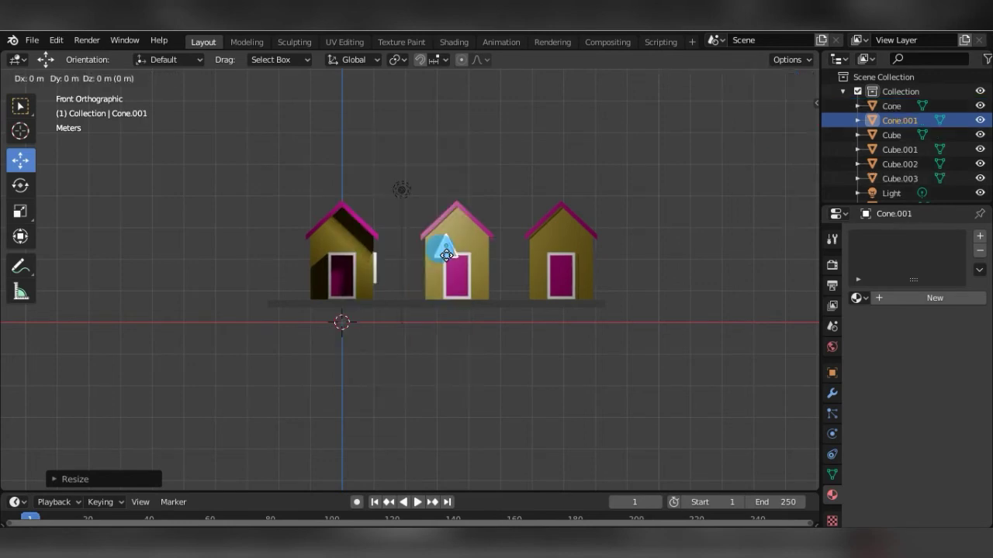
right_click(445, 255)
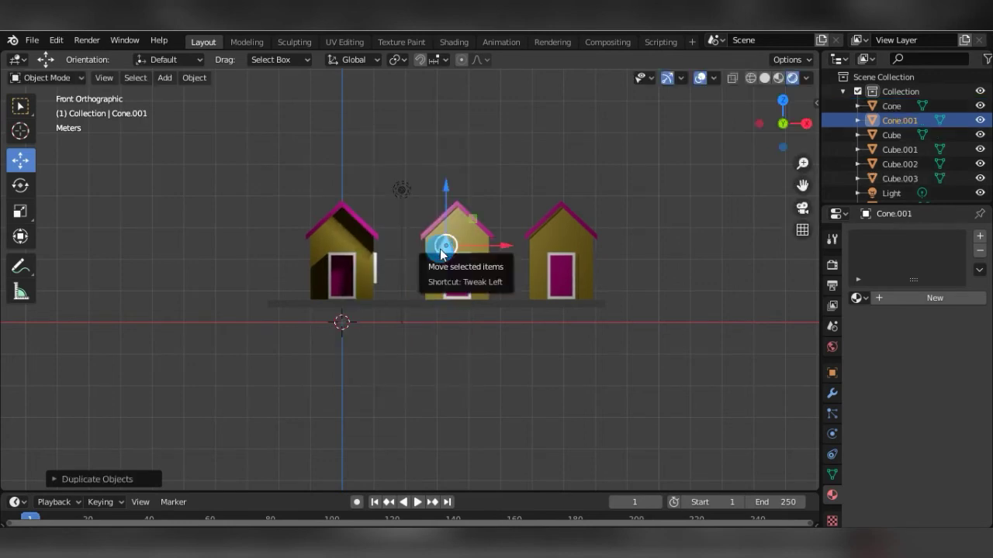
drag(445, 219, 454, 237)
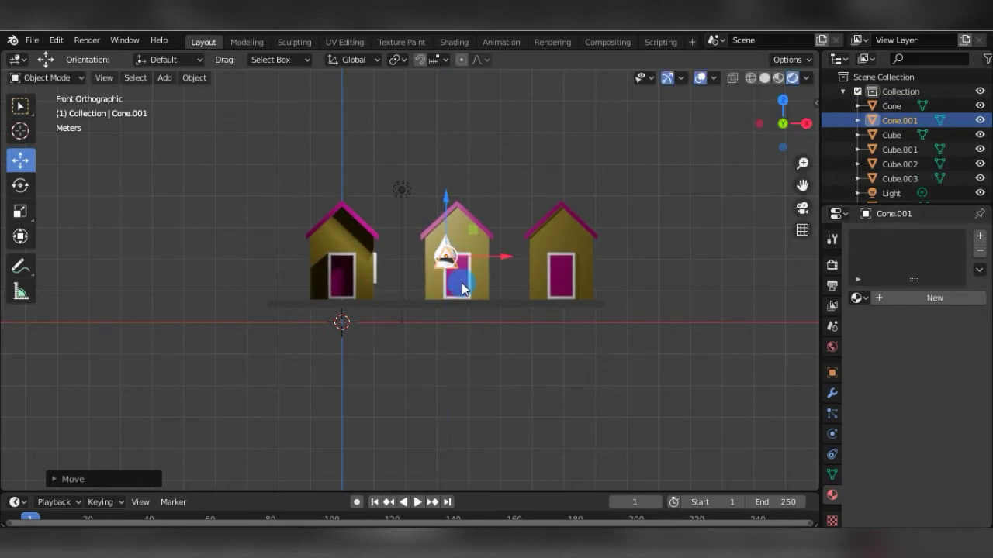
key(s)
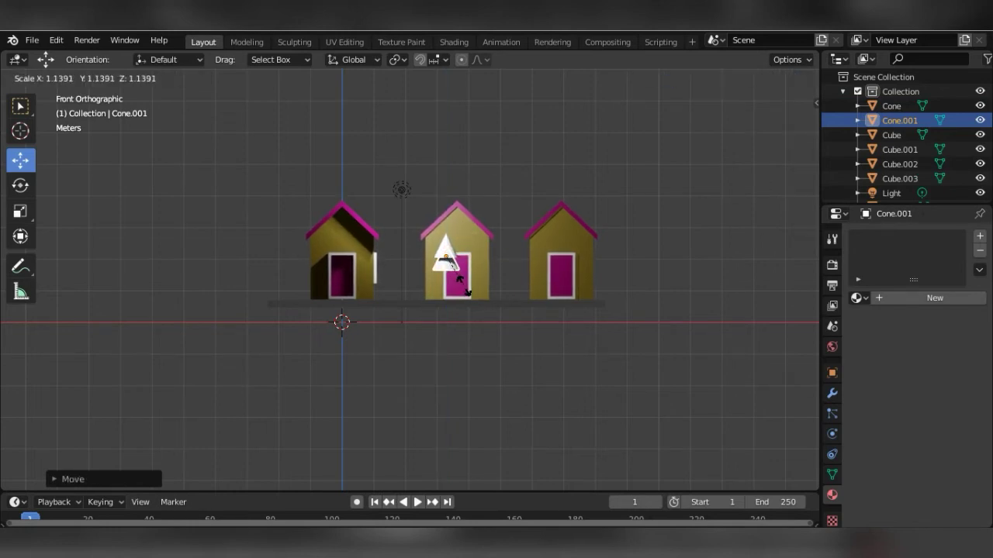
click(464, 285)
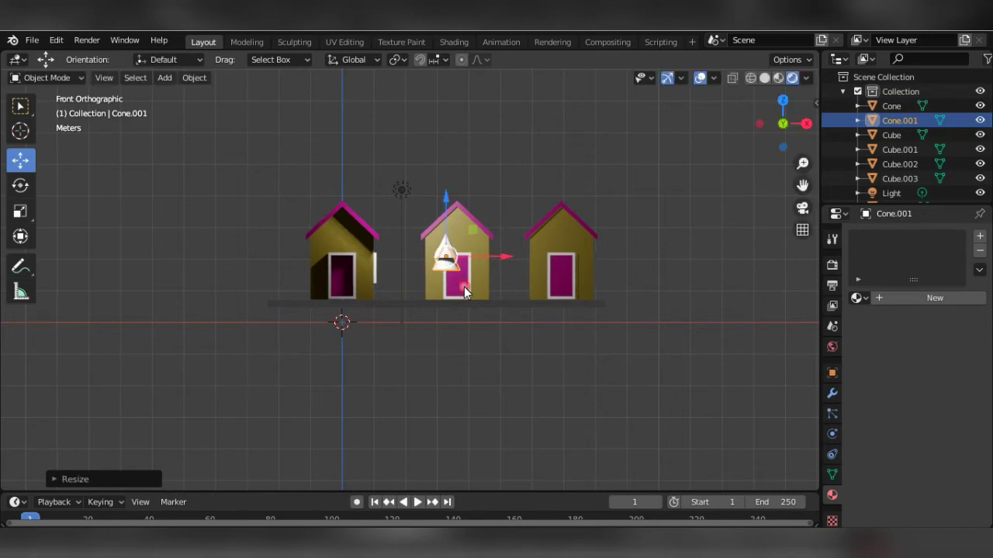
mouse_move(497, 184)
middle_down()
mouse_move(456, 210)
mouse_move(465, 199)
mouse_move(464, 240)
middle_up()
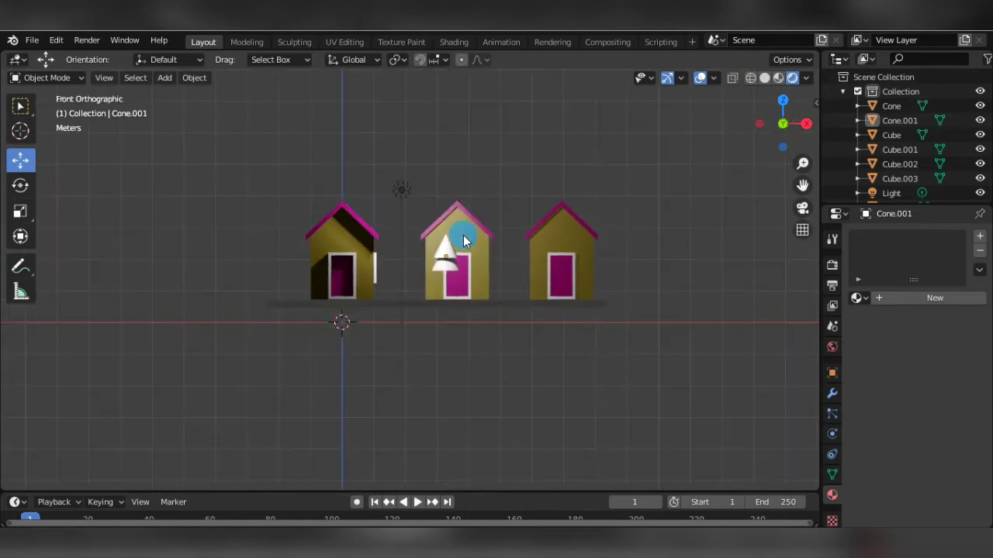
Add a cylinder at the tree, shrink it, and stretch it along Z into a tall trunk
key(shift+a)
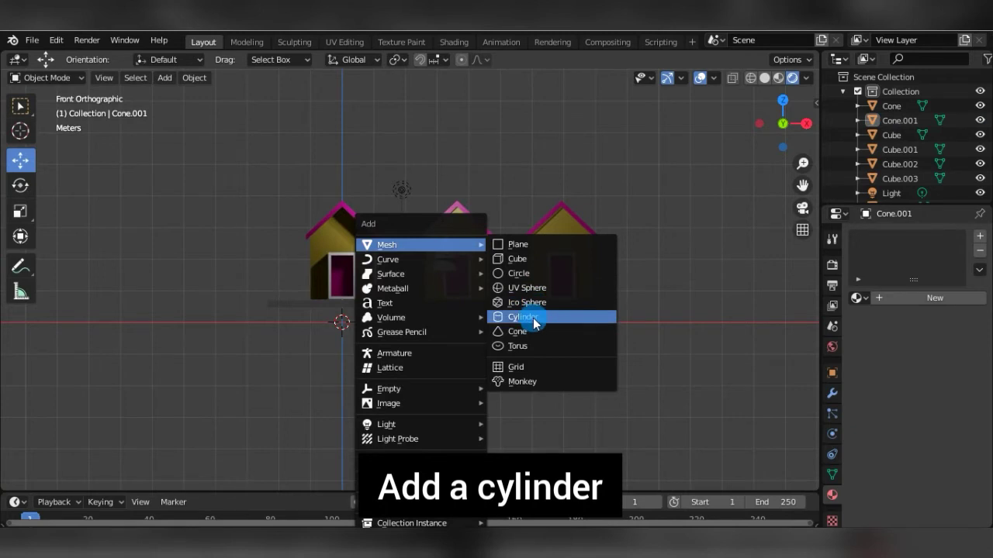
click(533, 317)
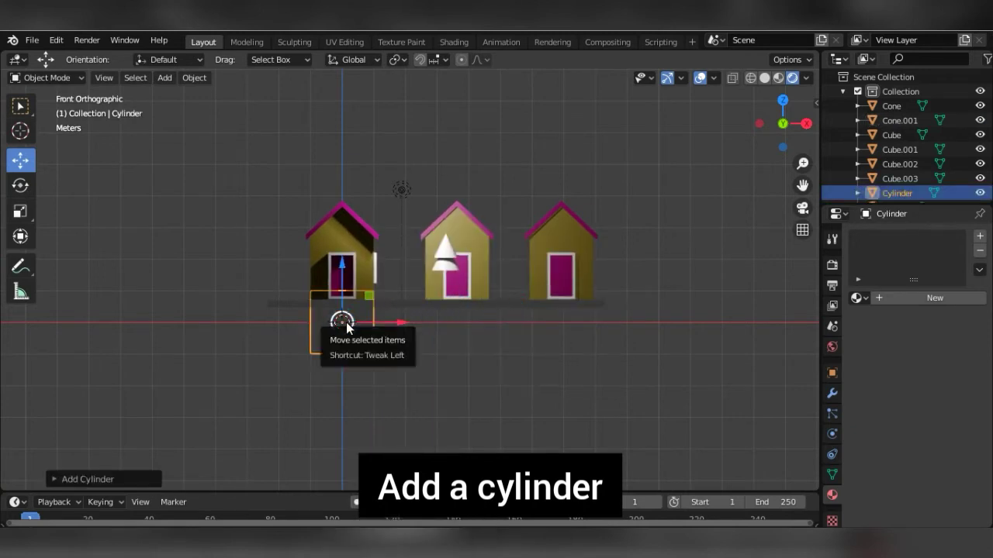
drag(344, 331, 449, 259)
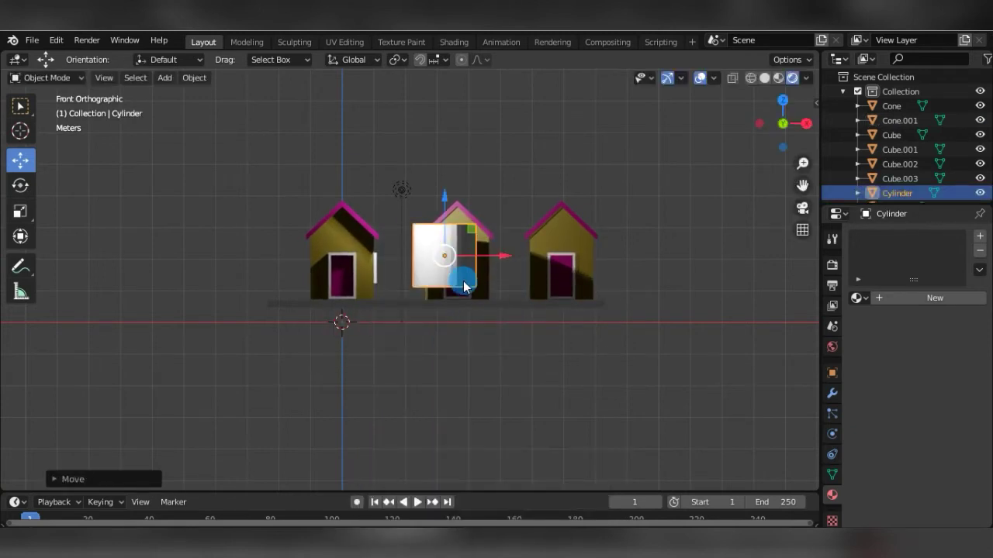
key(s)
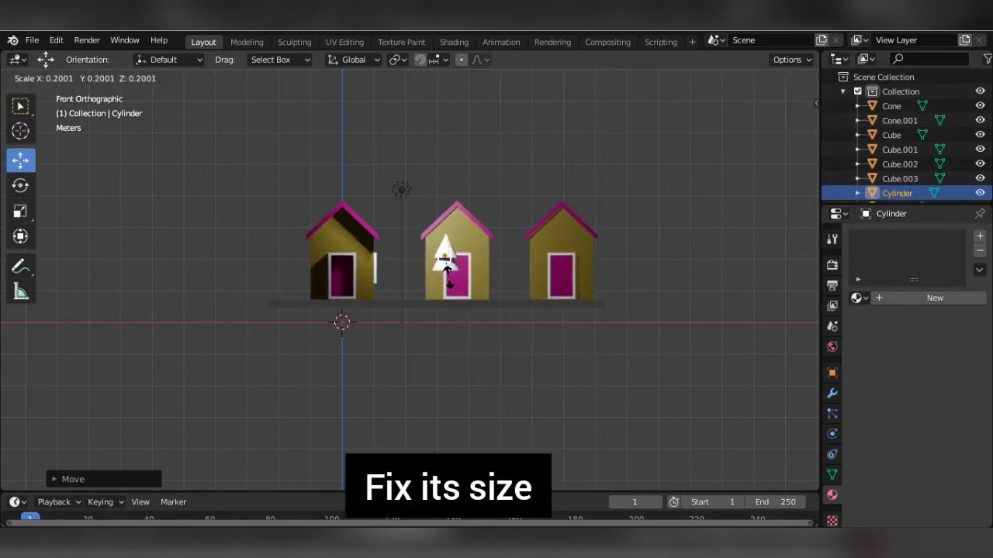
click(449, 278)
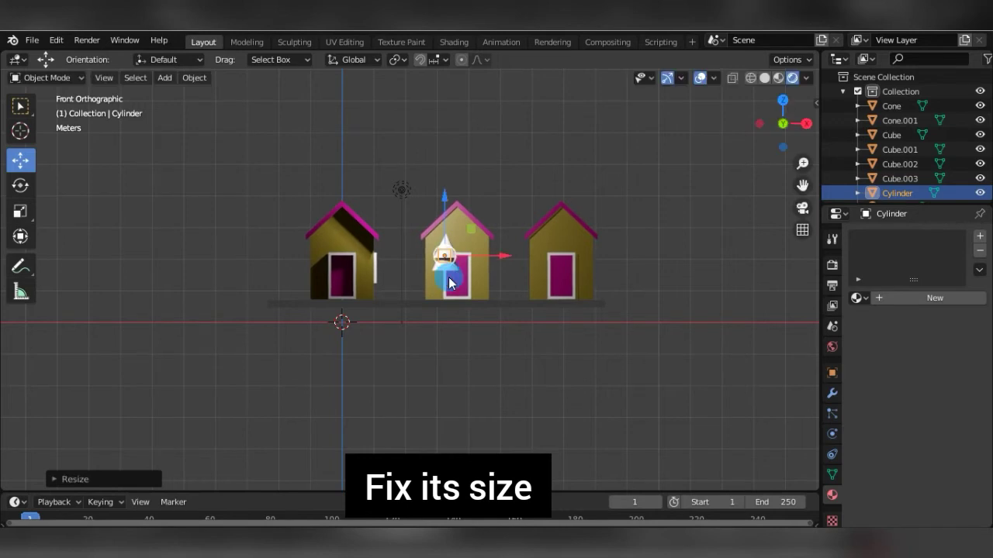
key(s)
key(z)
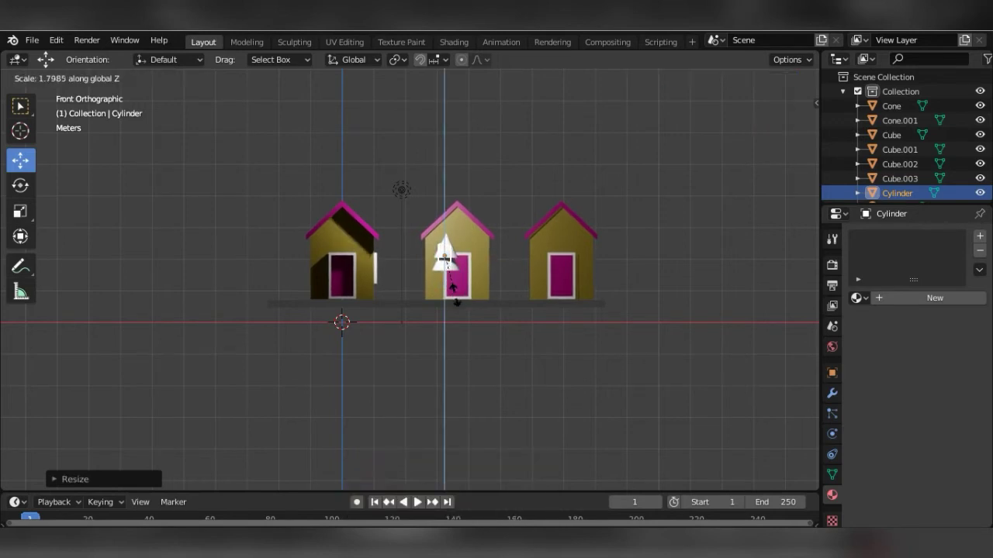
click(454, 322)
Switch to Solid shading and move the trunk down beneath the stacked cones
key(z)
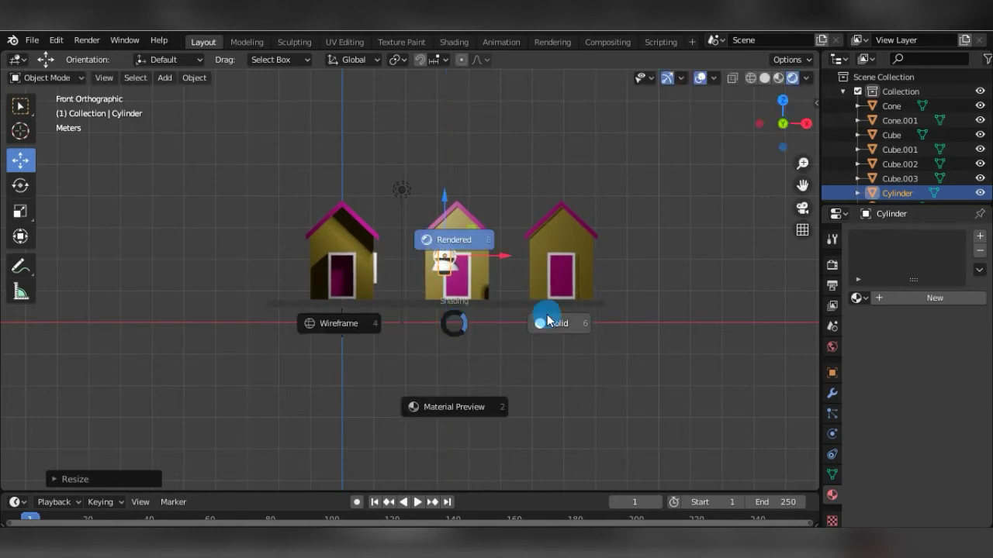
click(547, 315)
key(s)
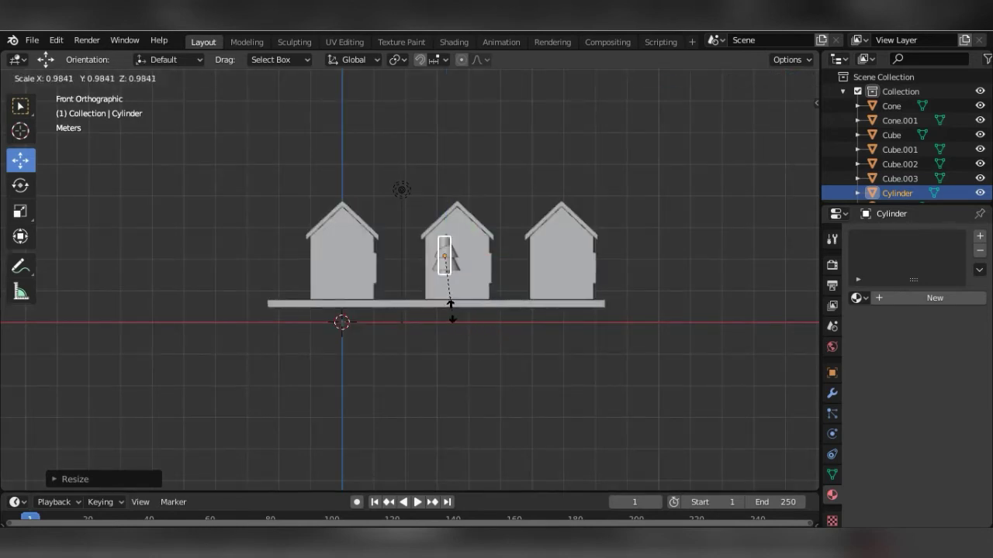
key(Escape)
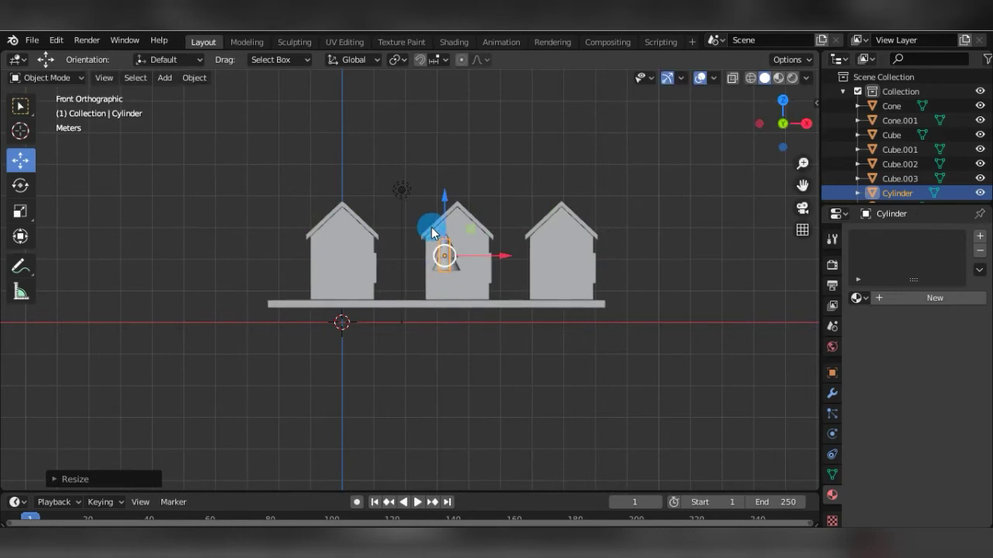
drag(442, 201, 451, 224)
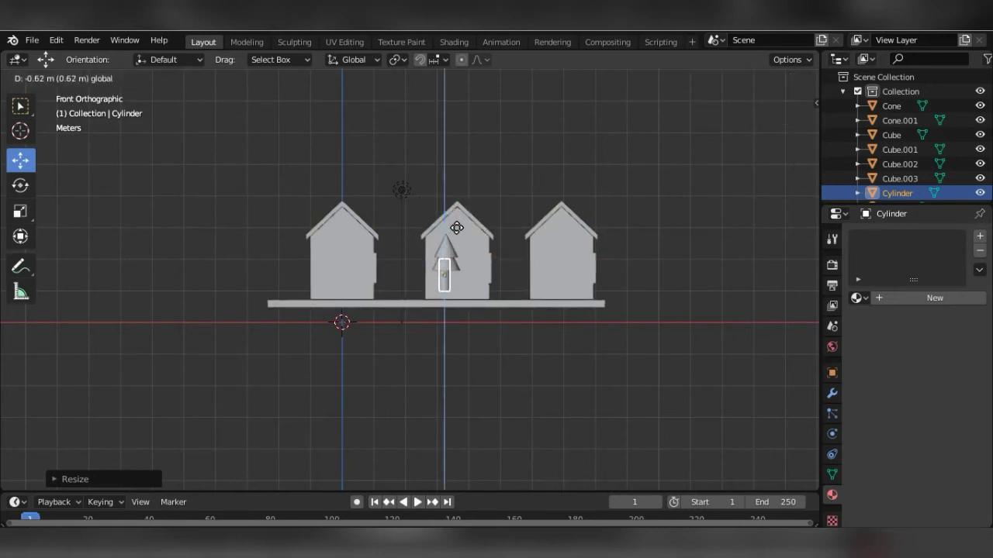
drag(476, 288, 489, 287)
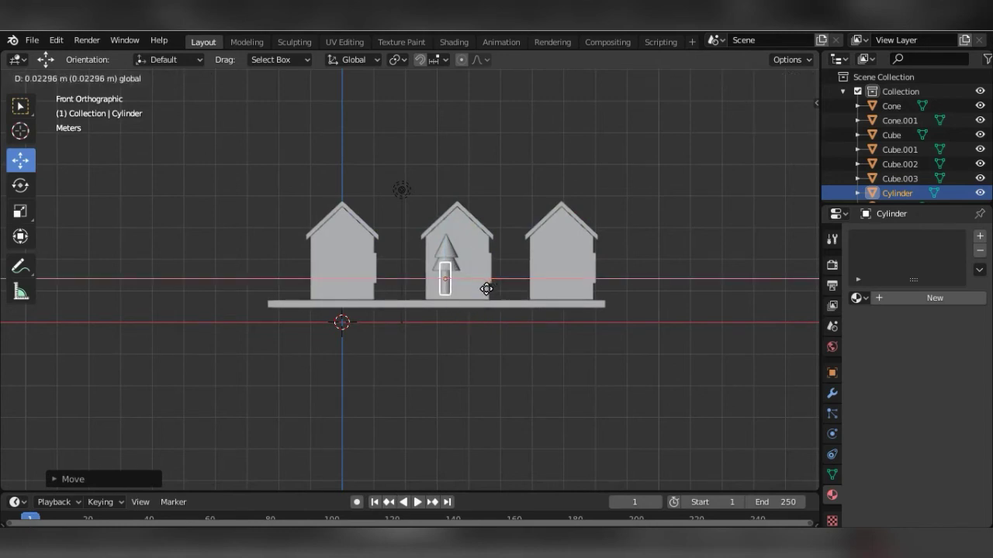
drag(486, 289, 476, 295)
mouse_move(477, 339)
middle_down()
mouse_move(383, 370)
mouse_move(448, 331)
mouse_move(457, 366)
mouse_move(439, 308)
middle_up()
middle_drag(425, 258, 446, 259)
Select both cones and the trunk, lower the tree along Z, and shift it slightly along Y
click(443, 262)
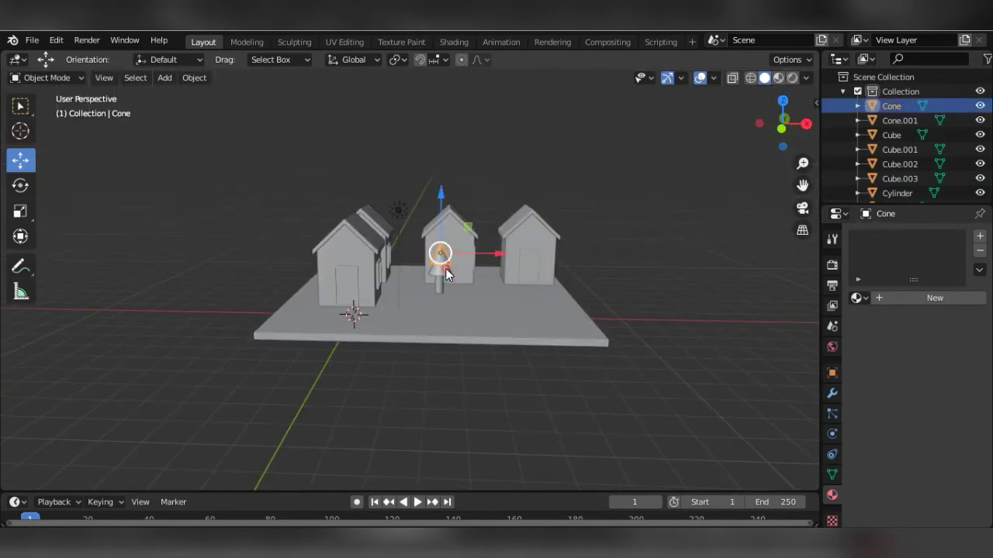
shift+click(442, 270)
shift+click(442, 282)
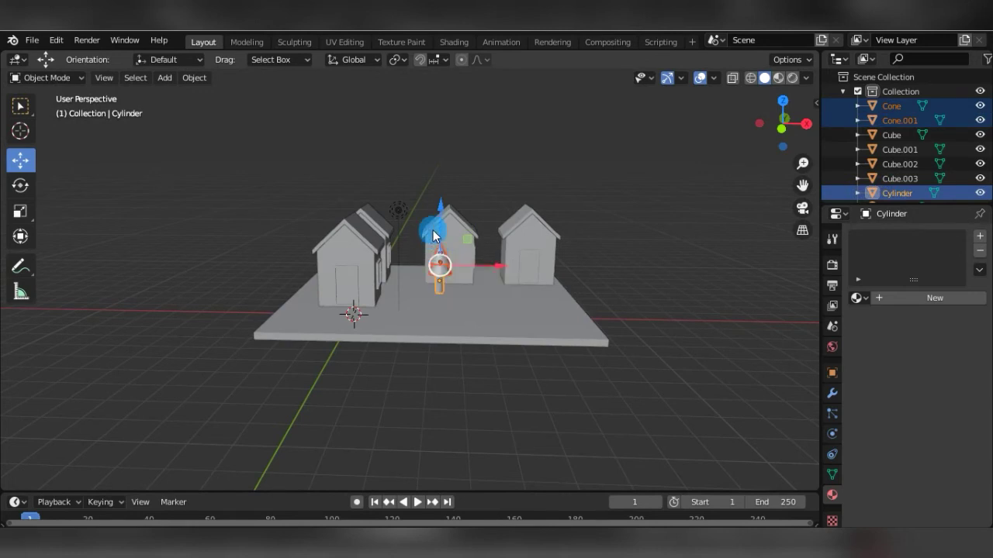
key(KP_1)
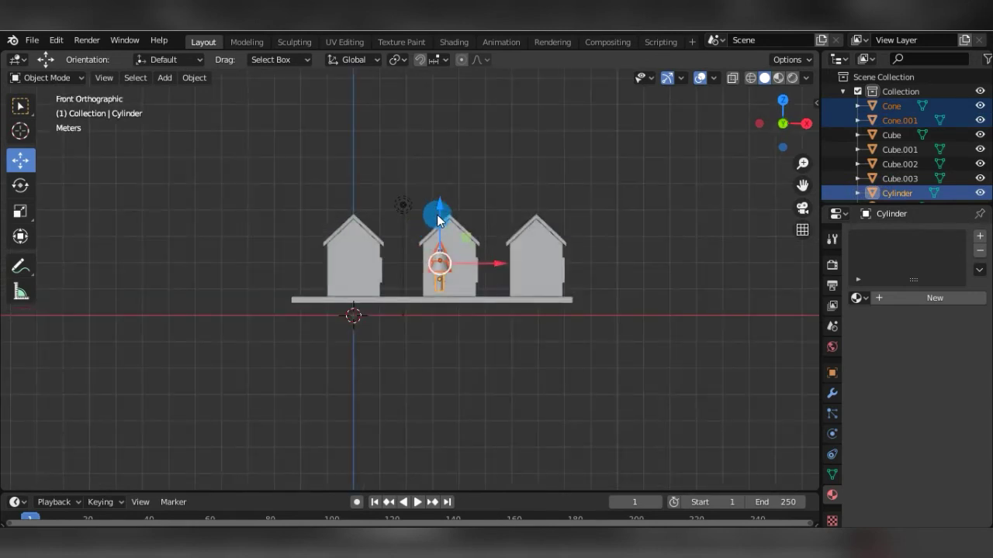
drag(446, 212, 441, 219)
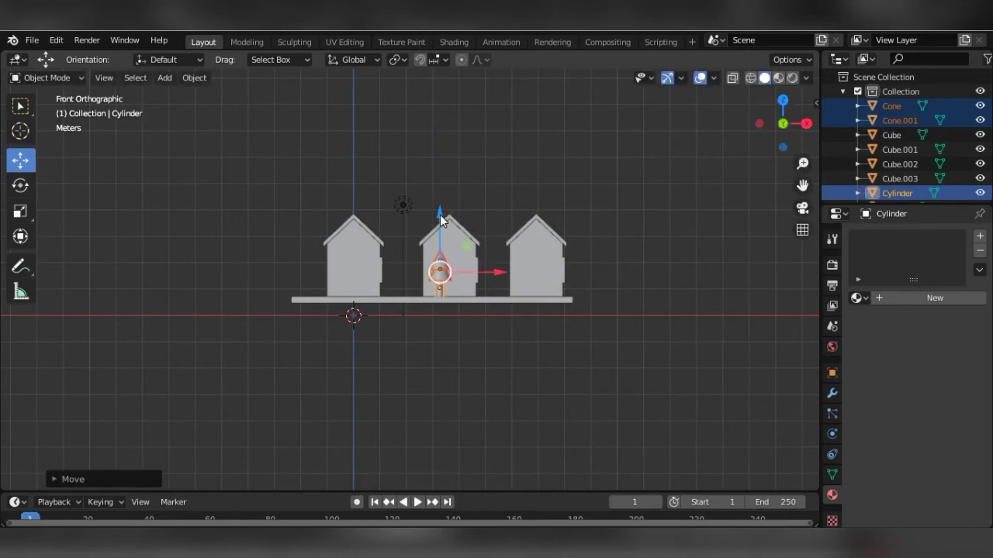
key(KP_3)
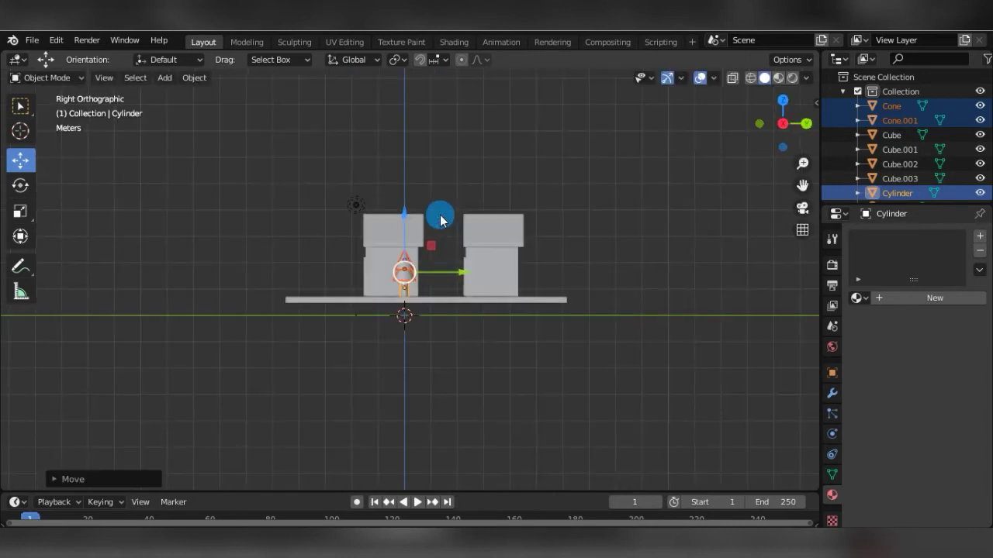
mouse_move(451, 270)
mouse_down()
mouse_move(465, 277)
mouse_move(440, 286)
mouse_up()
key(KP_1)
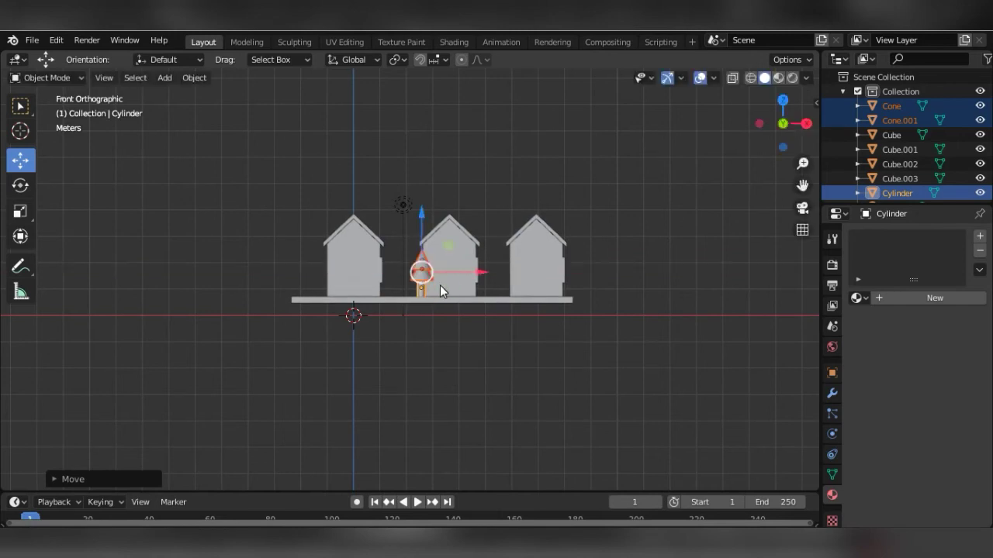
right_click(440, 289)
Duplicate the tree twice, placing copies right of the middle house and beside the right house
click(440, 285)
right_click(440, 289)
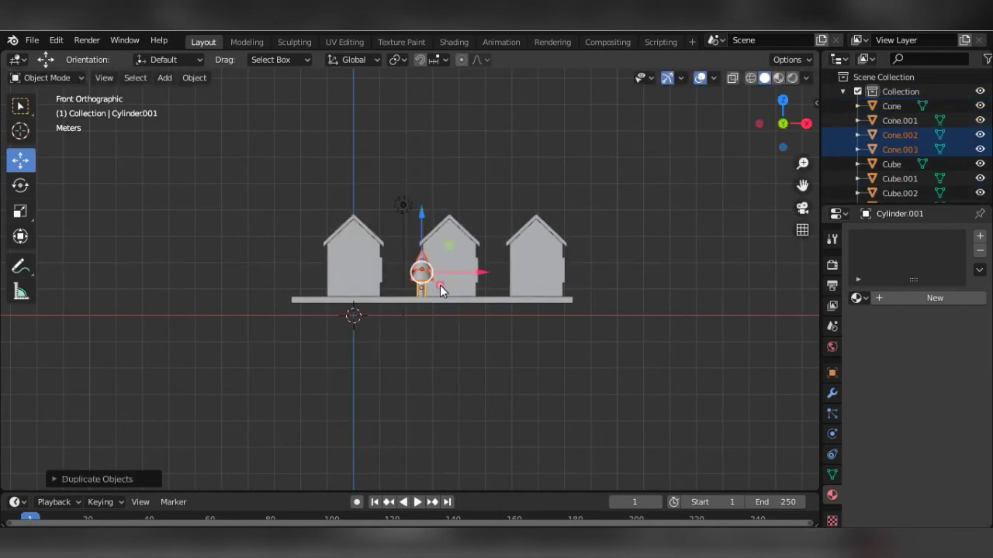
drag(444, 270, 499, 276)
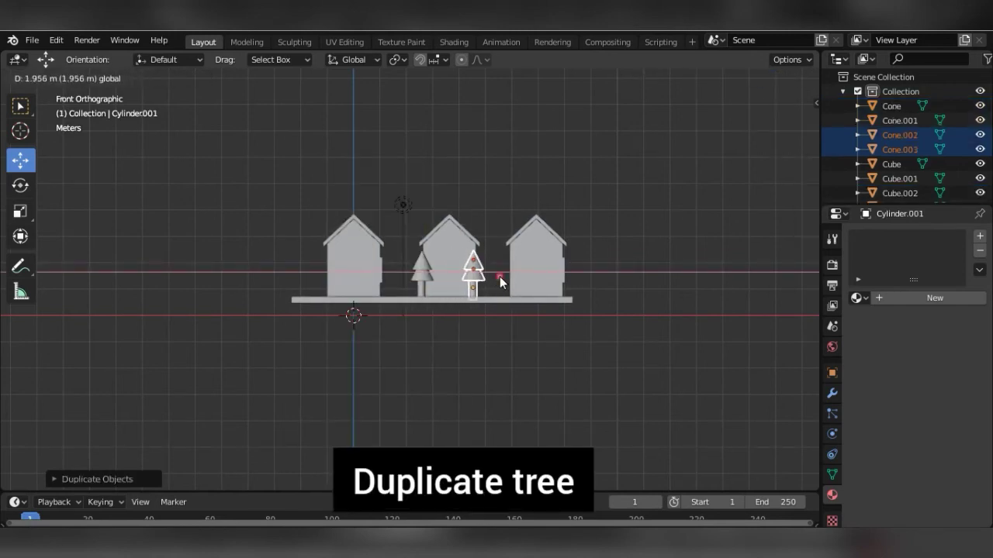
click(499, 276)
right_click(500, 276)
click(499, 276)
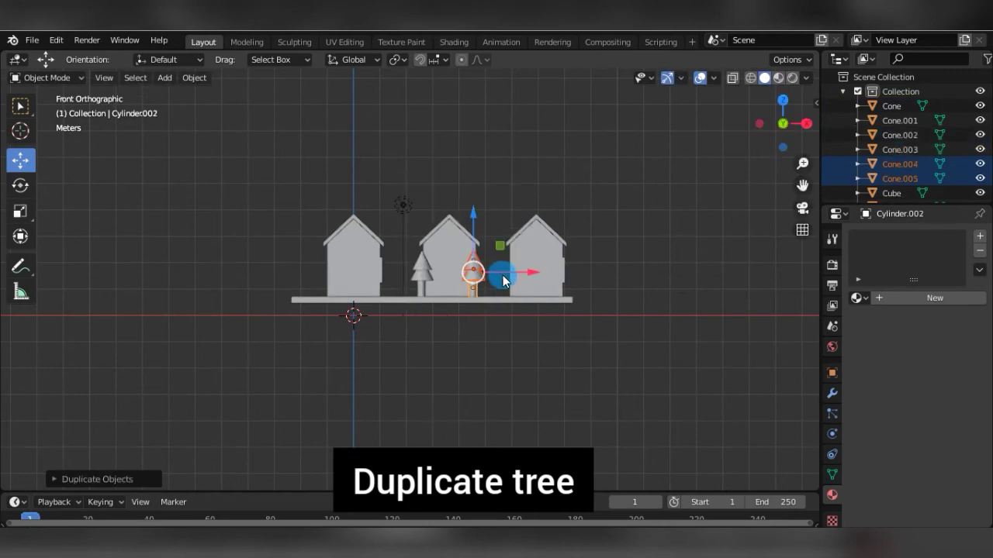
mouse_move(502, 281)
mouse_down()
mouse_move(569, 278)
mouse_move(555, 276)
mouse_up()
click(555, 276)
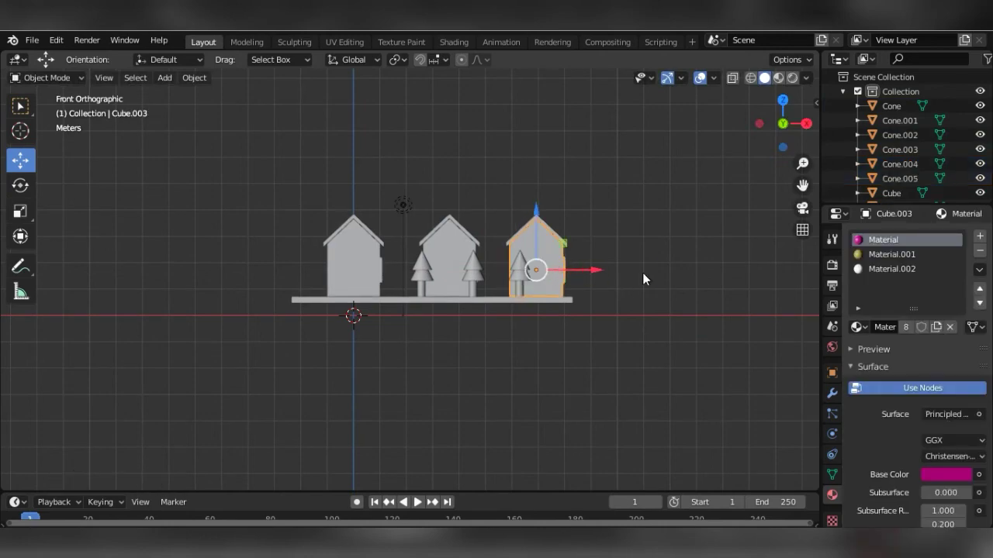
click(644, 275)
mouse_move(640, 271)
middle_down()
mouse_move(572, 317)
mouse_move(458, 339)
mouse_move(587, 323)
mouse_move(523, 332)
middle_up()
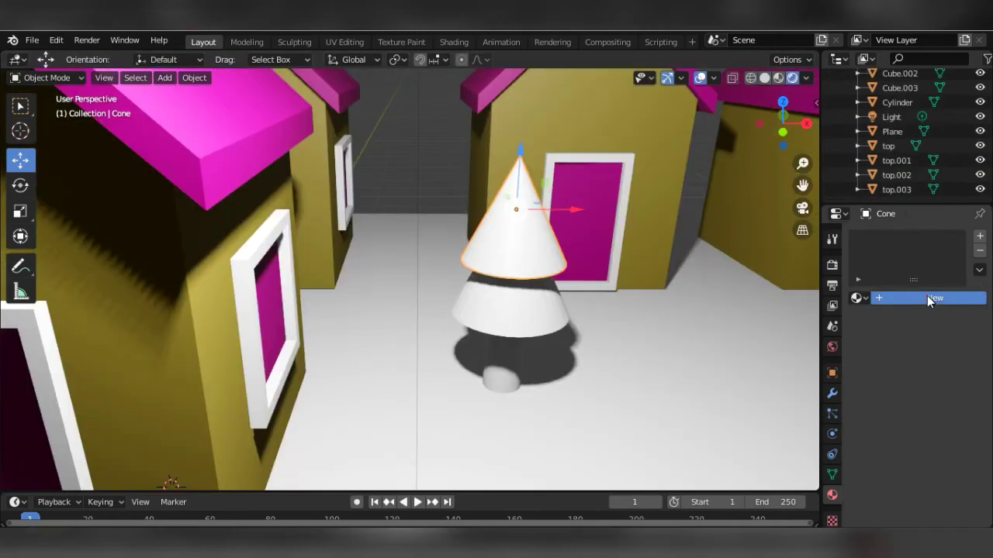
Give the upper cone a new material with a dark green base colour
click(897, 298)
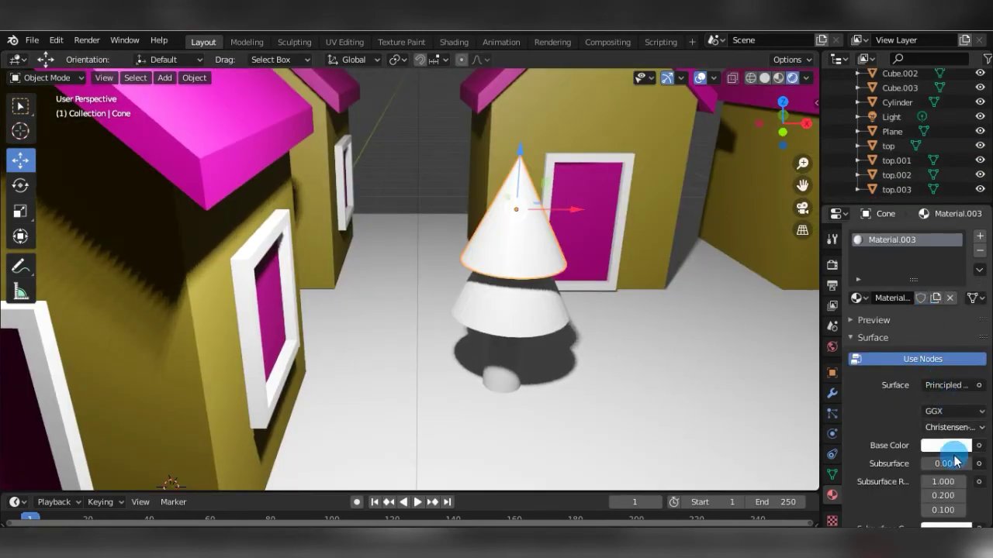
click(946, 445)
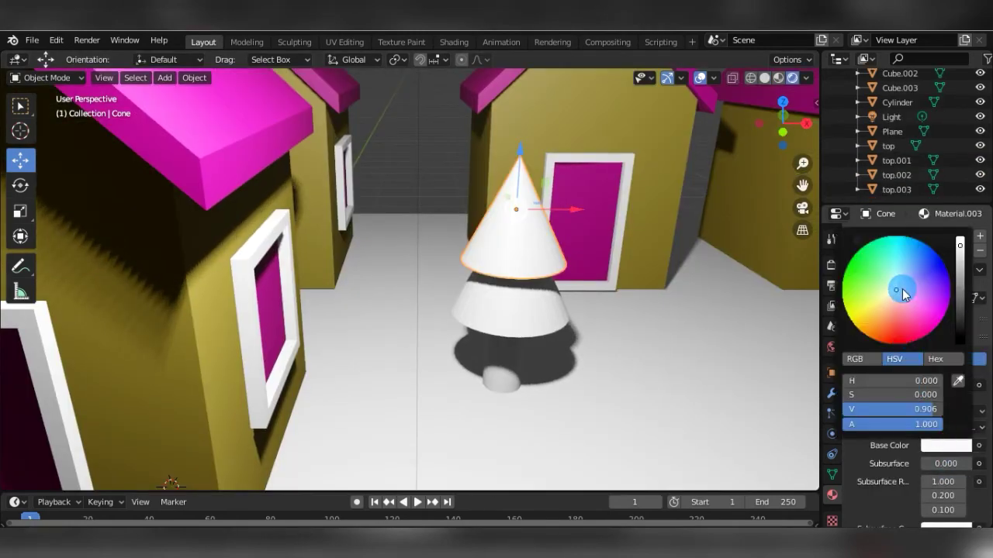
click(843, 282)
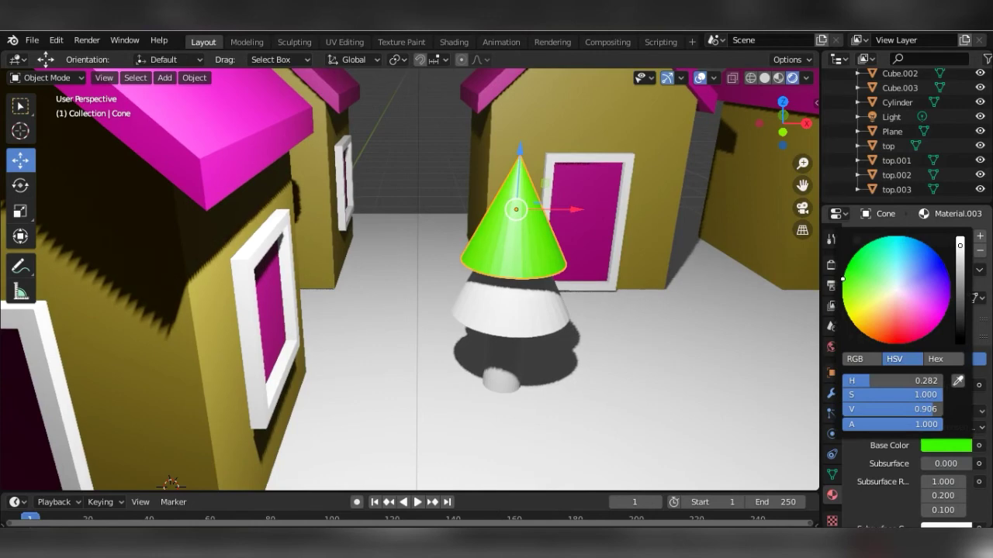
drag(843, 282, 849, 264)
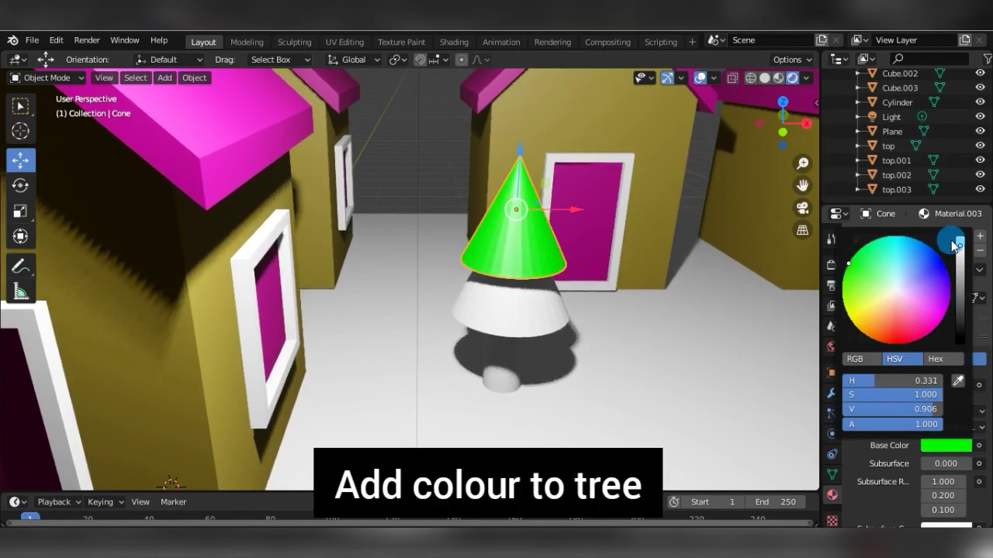
drag(959, 246, 959, 290)
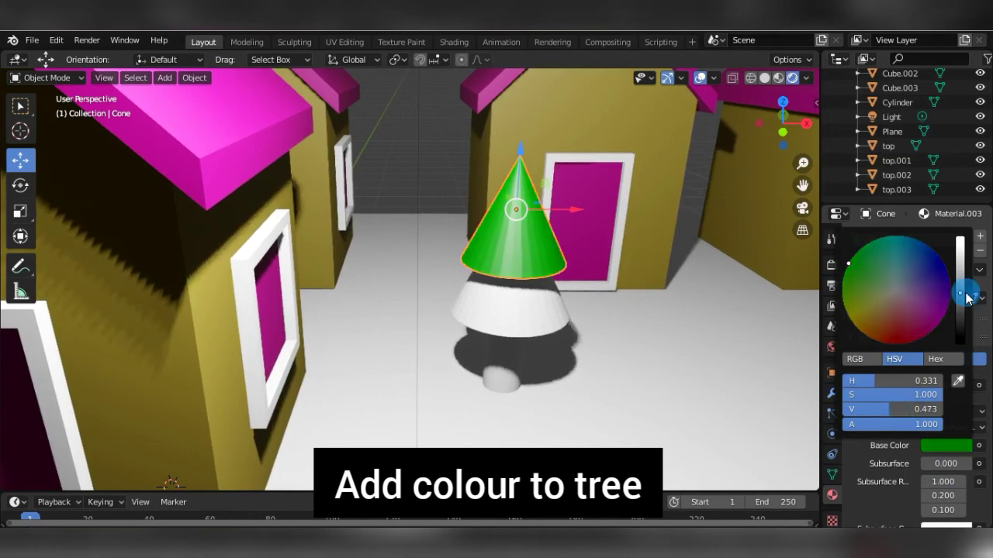
Assign the same green Material.003 to the lower cone
click(527, 308)
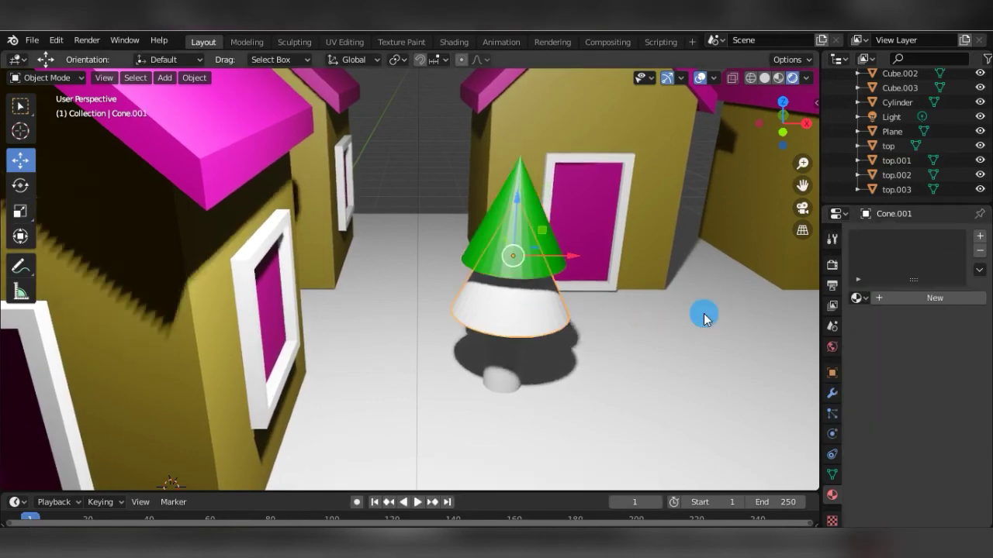
click(857, 297)
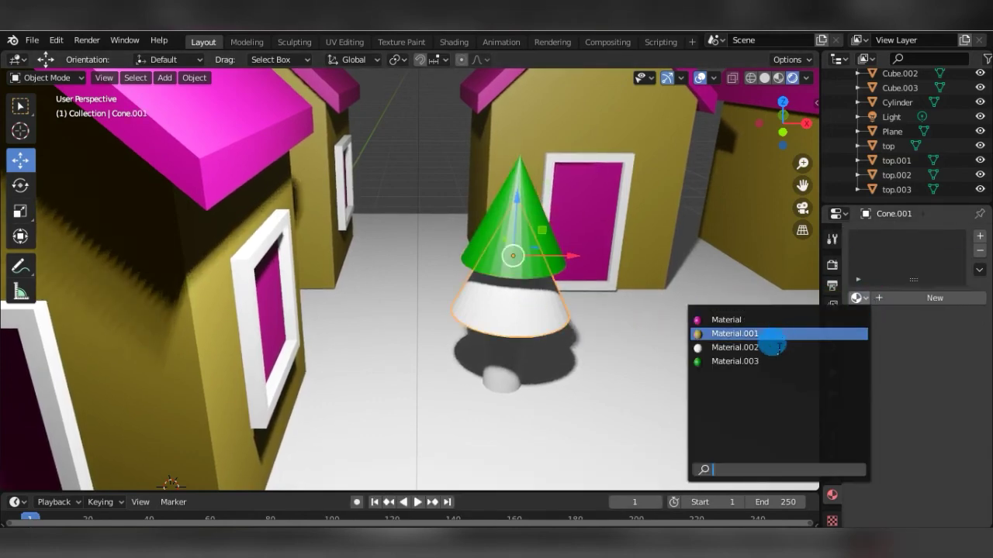
click(538, 362)
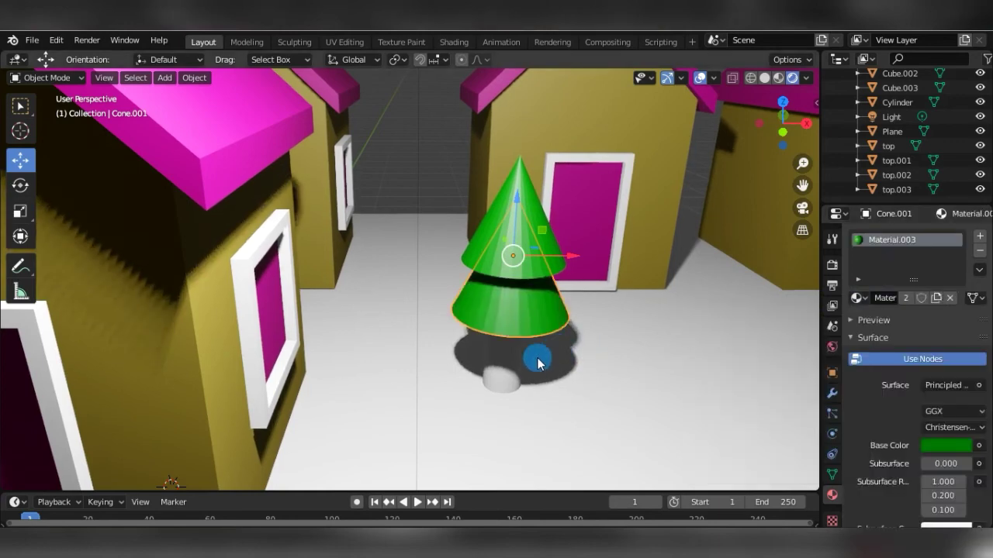
click(498, 372)
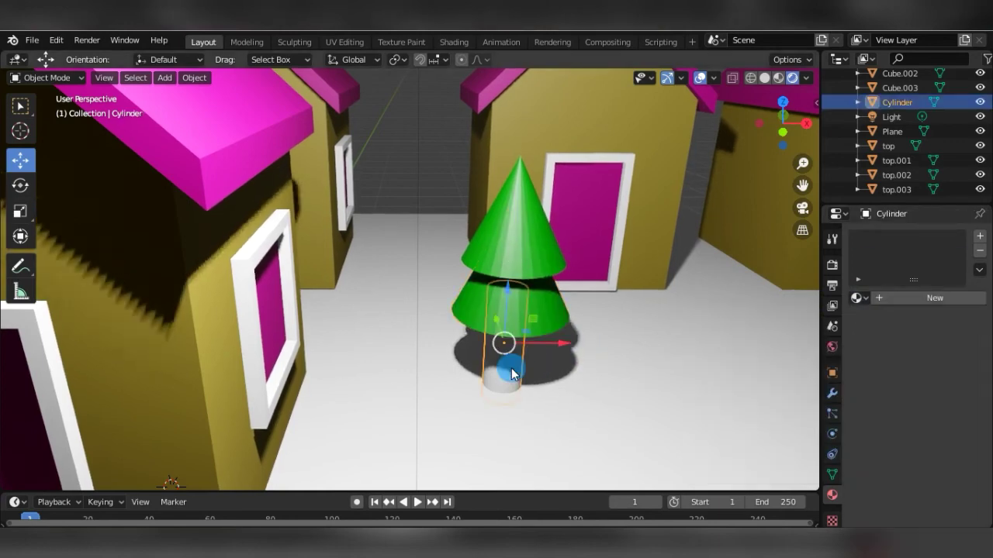
Give the trunk a new Material.004 with a dark reddish-brown base colour
click(893, 297)
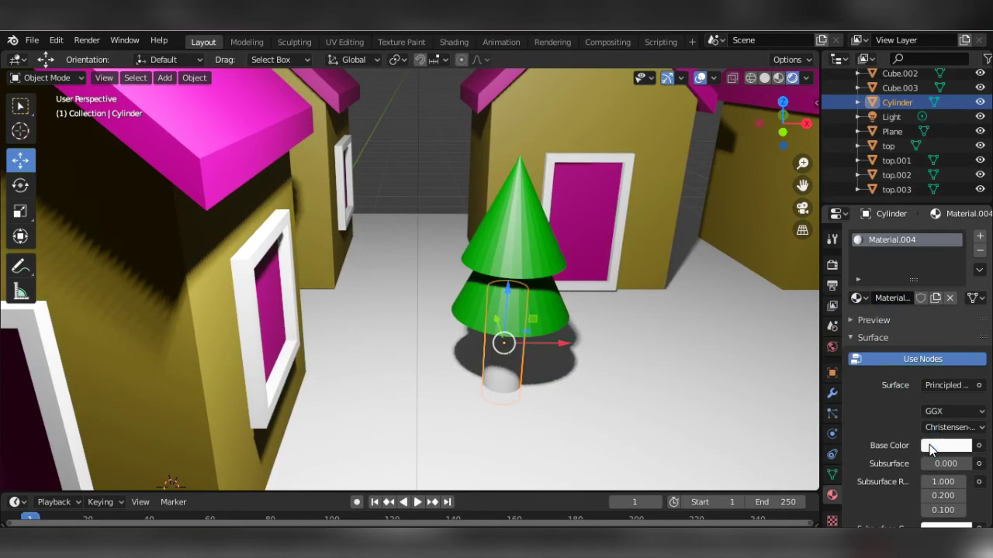
click(930, 450)
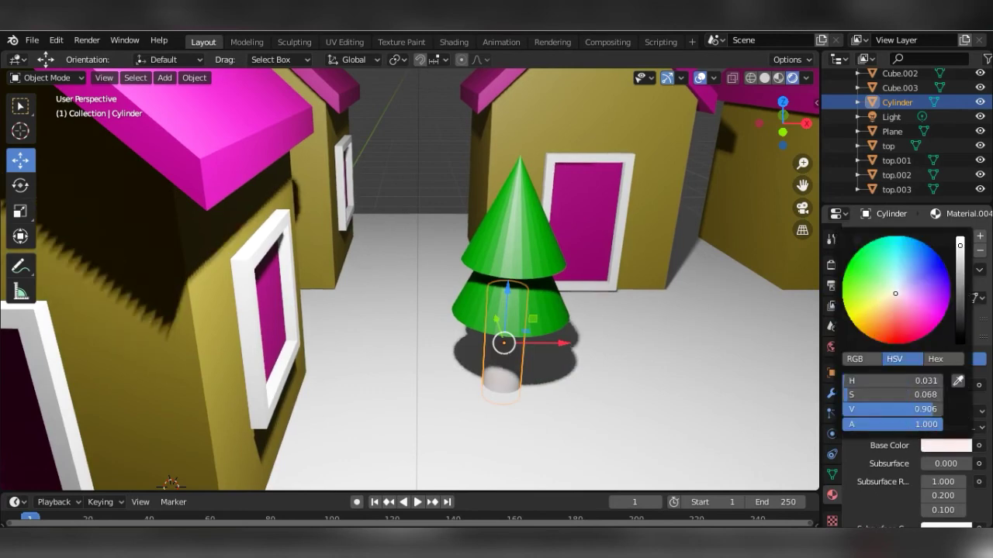
mouse_move(897, 301)
mouse_down()
mouse_move(900, 325)
mouse_move(888, 325)
mouse_up()
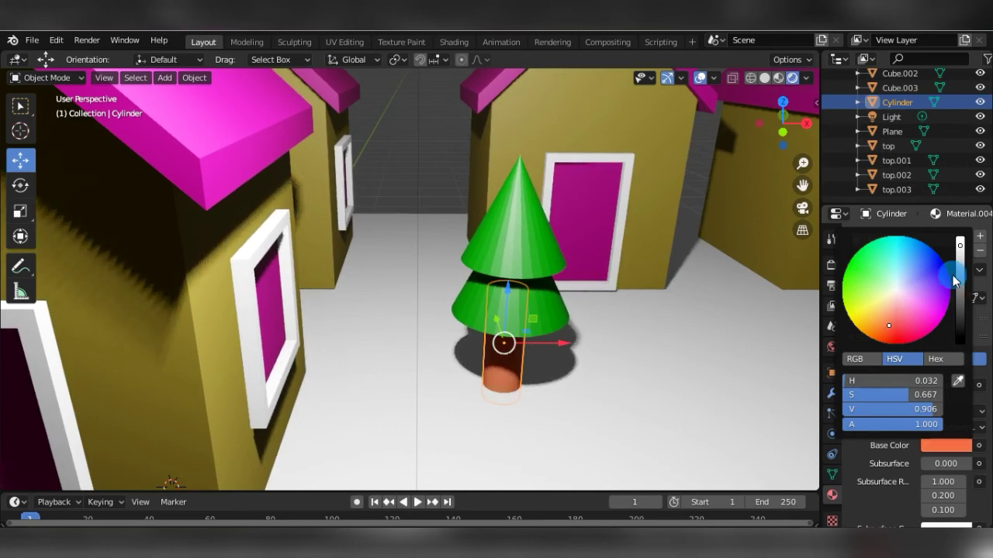
drag(960, 245, 960, 278)
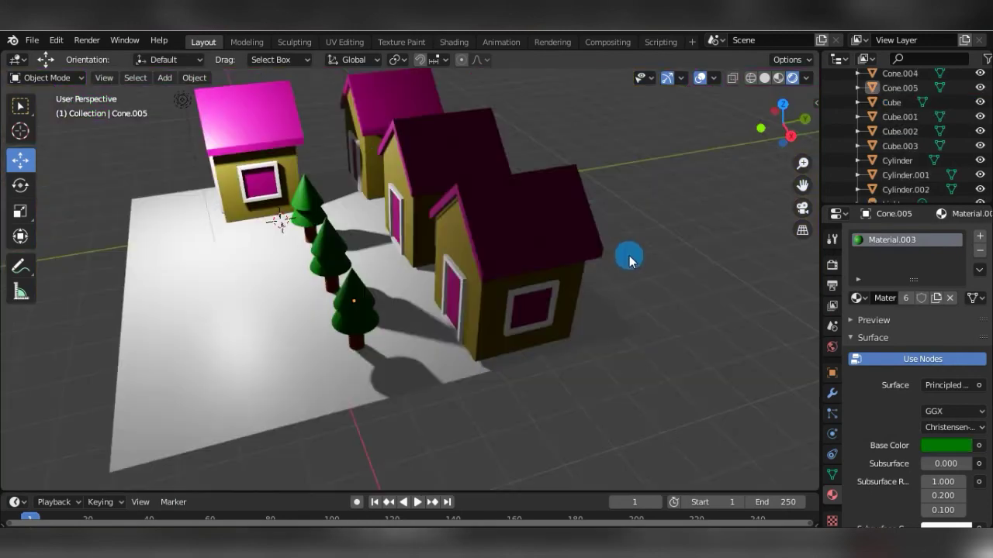
mouse_move(629, 259)
middle_down()
mouse_move(675, 232)
mouse_move(706, 256)
middle_up()
scroll(706, 255, down, 3)
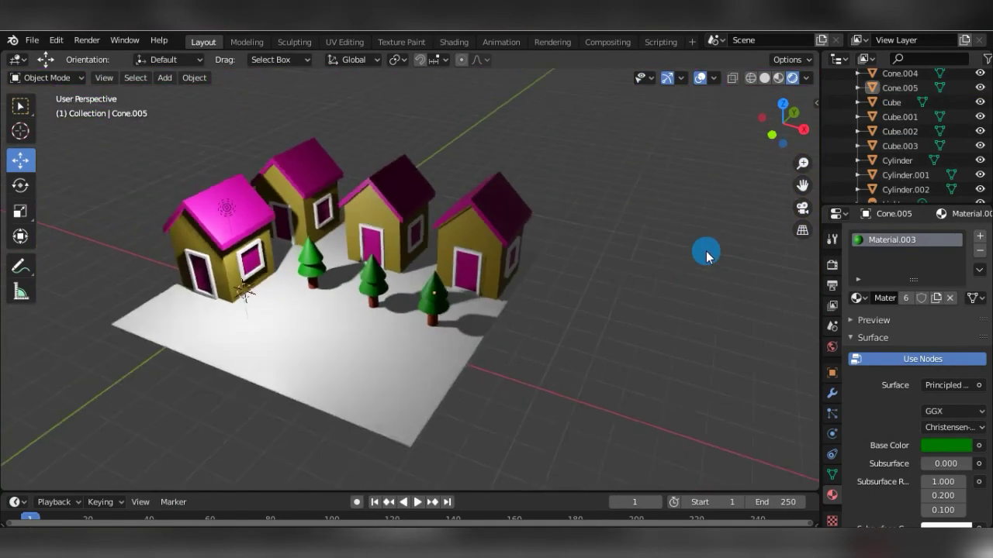
Add a 10 W, 1 m square Area light near the front house and select it in the Outliner
click(160, 83)
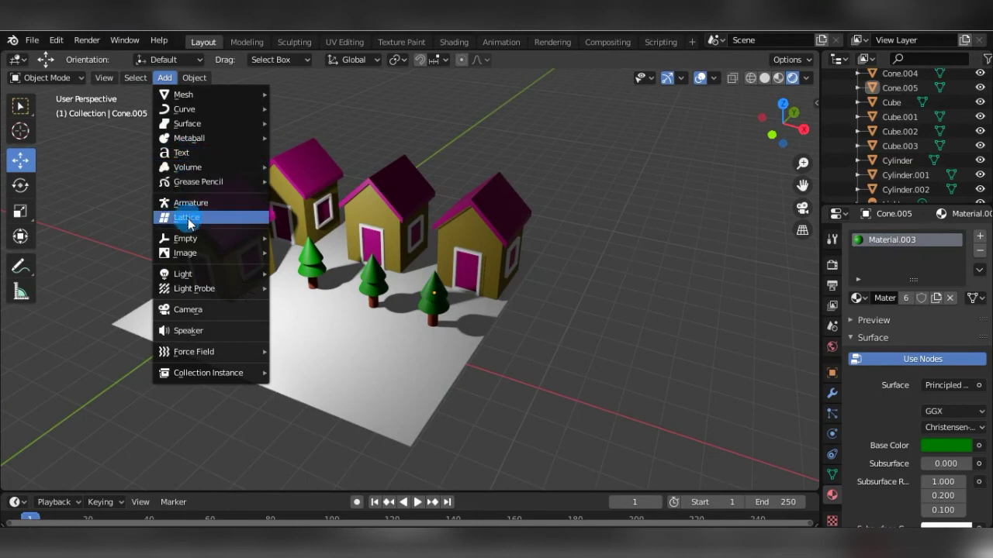
mouse_move(183, 273)
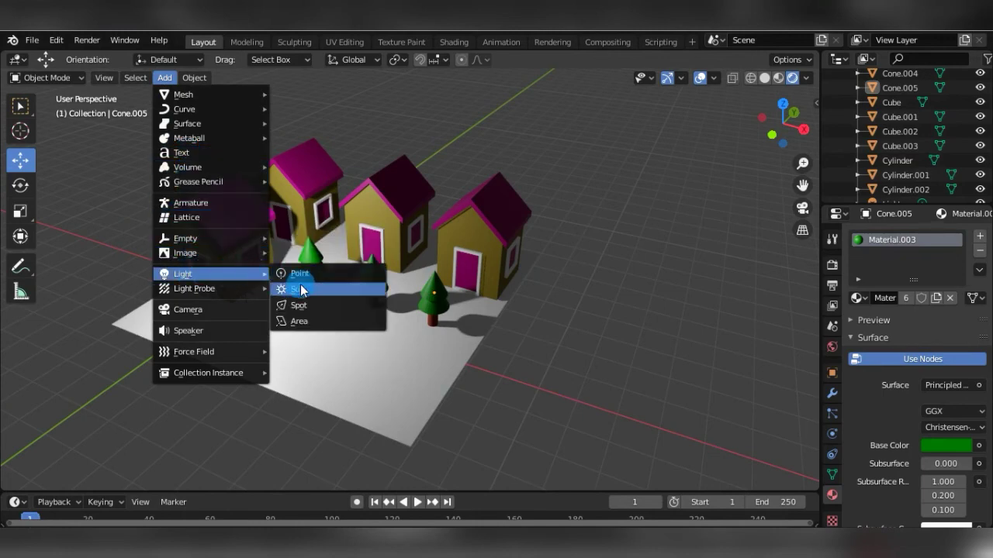
click(295, 324)
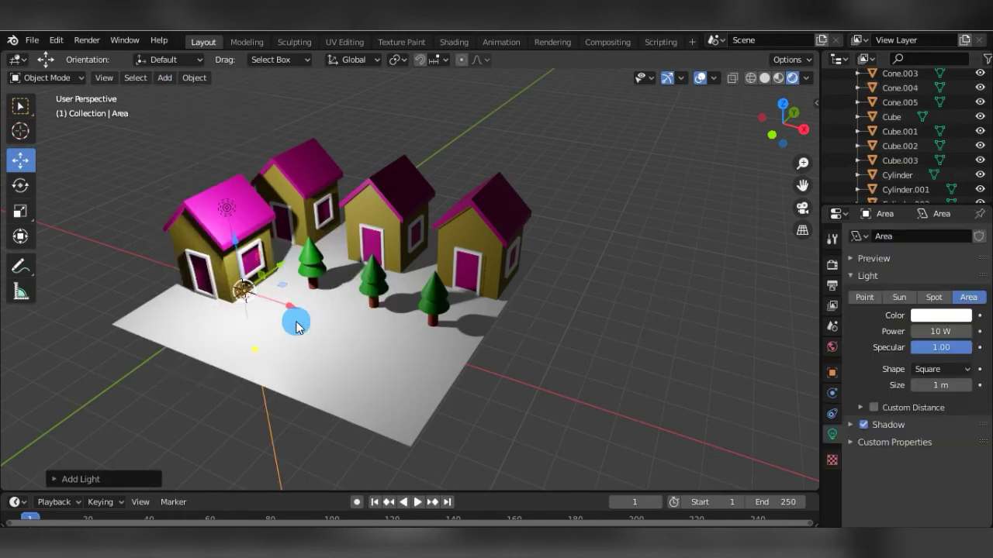
click(245, 301)
middle_drag(246, 301, 279, 351)
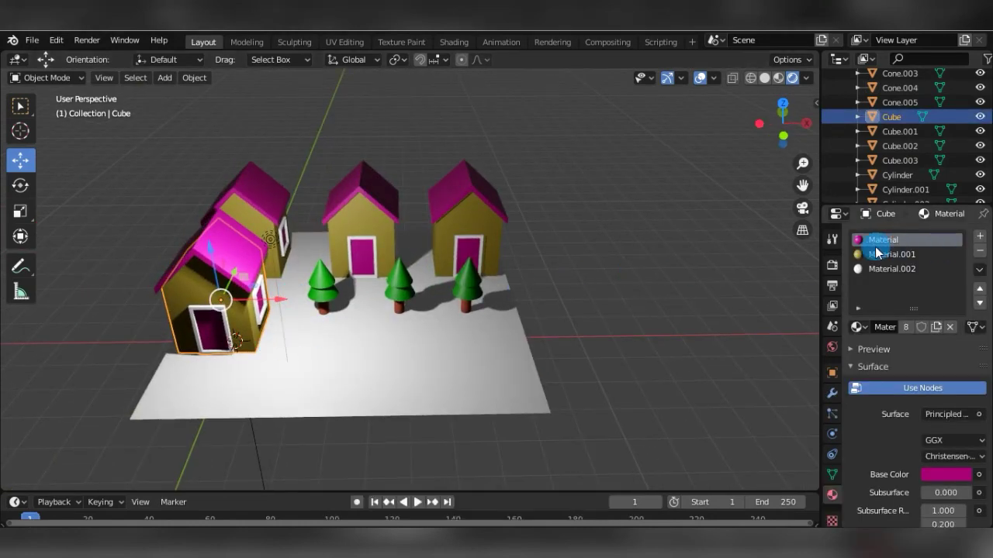
scroll(888, 155, down, 5)
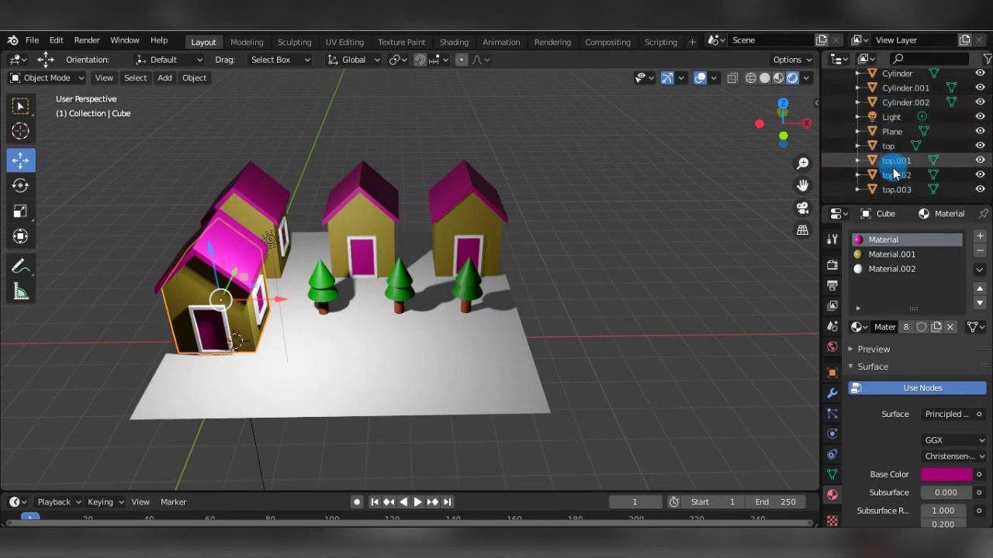
scroll(893, 172, up, 3)
scroll(893, 173, down, 2)
scroll(895, 177, down, 1)
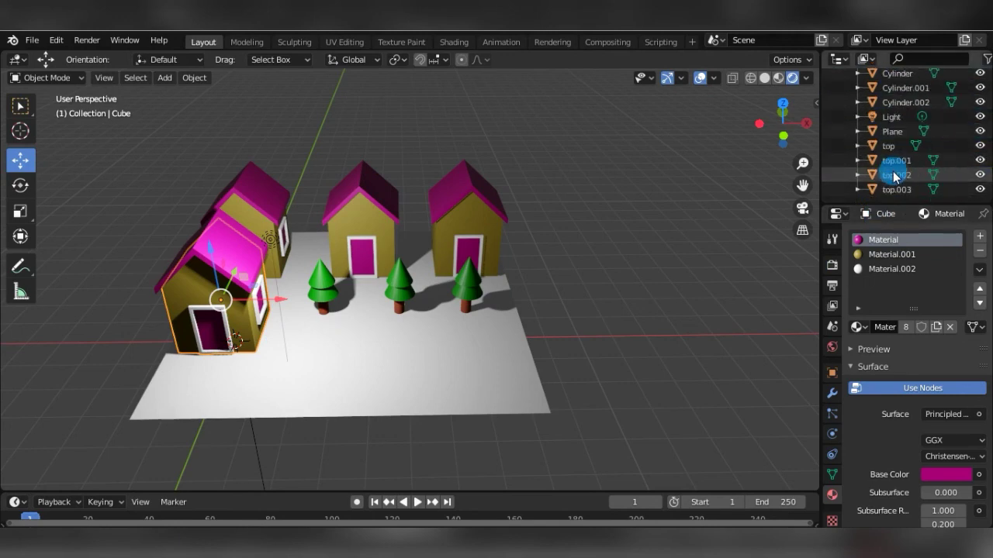
scroll(894, 163, up, 3)
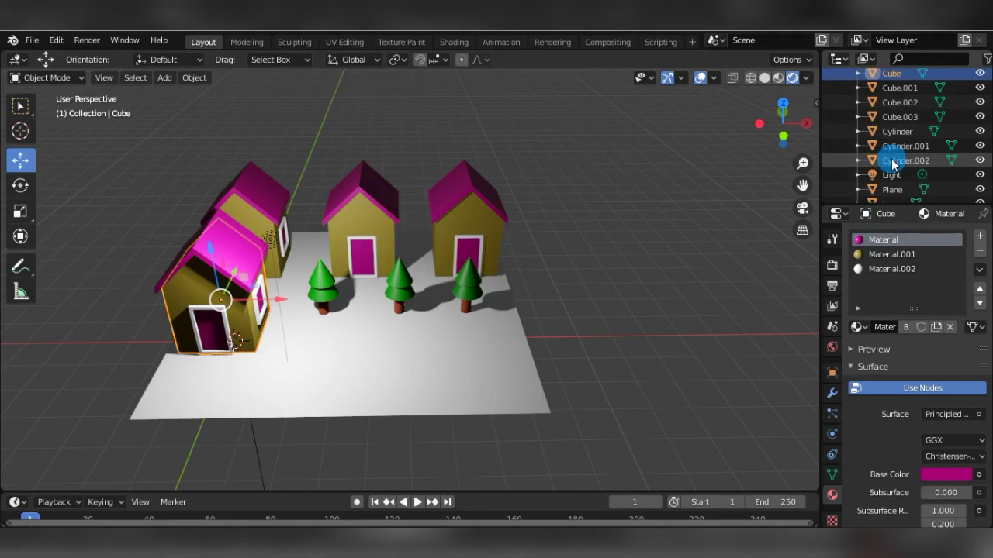
scroll(893, 161, up, 5)
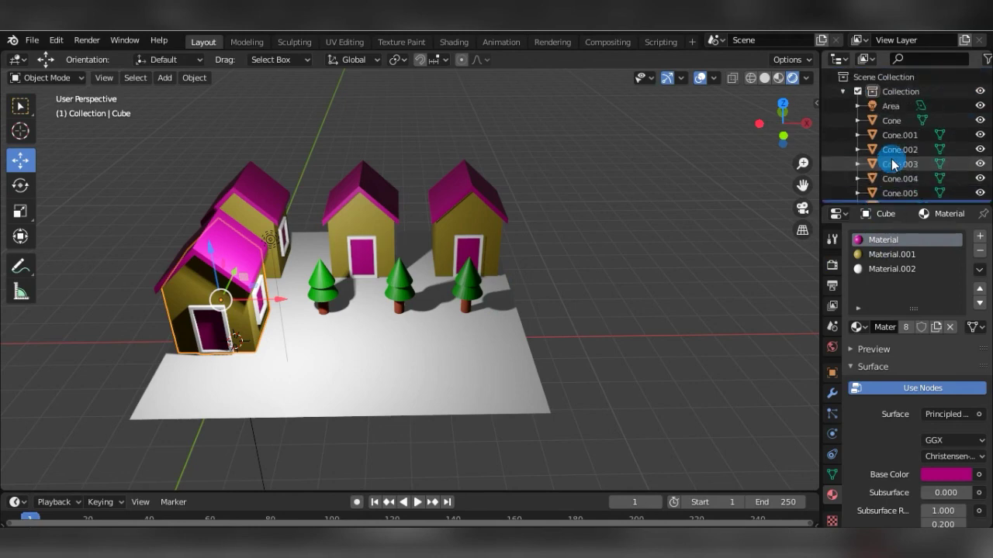
click(890, 107)
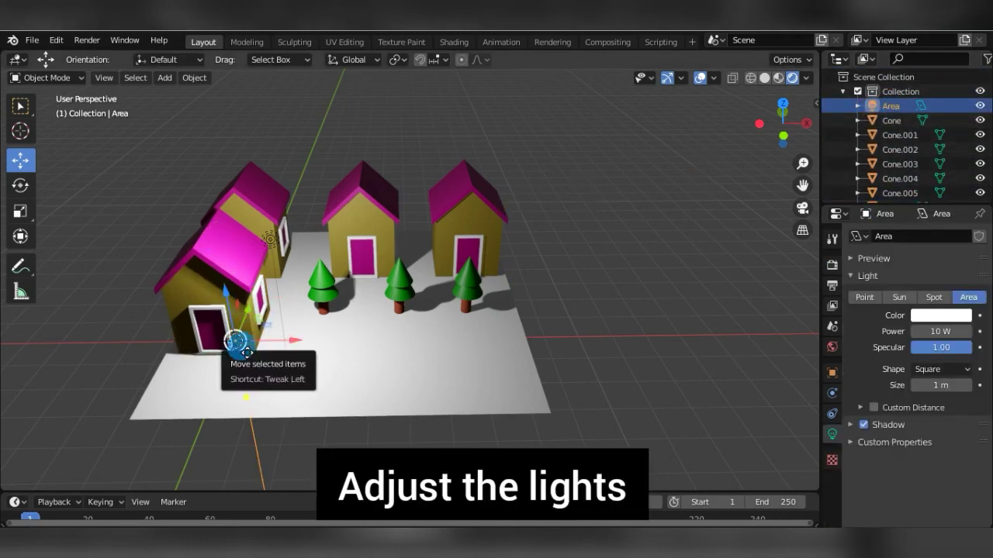
In front view, lift the area light about 4.8 m and tilt it down onto the houses
key(KP_1)
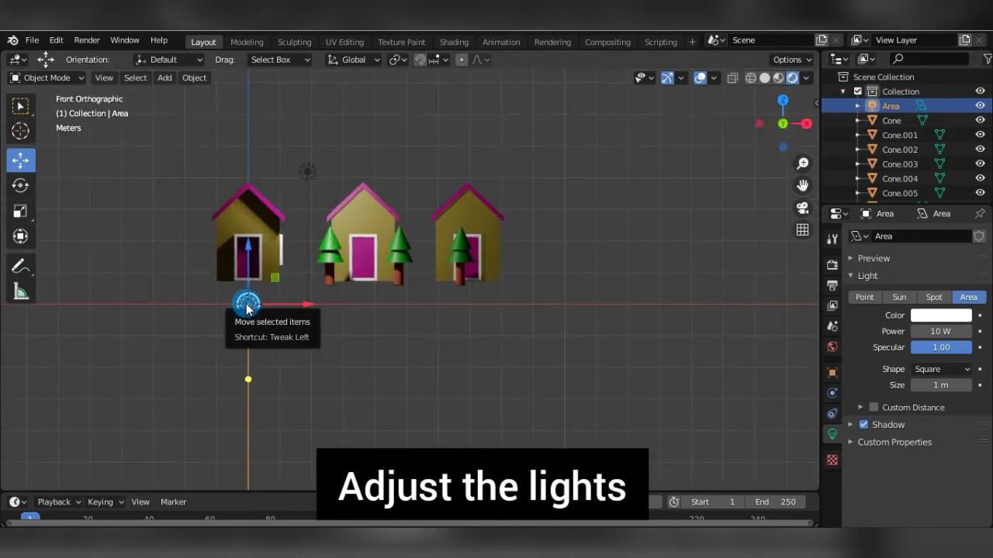
drag(248, 305, 411, 75)
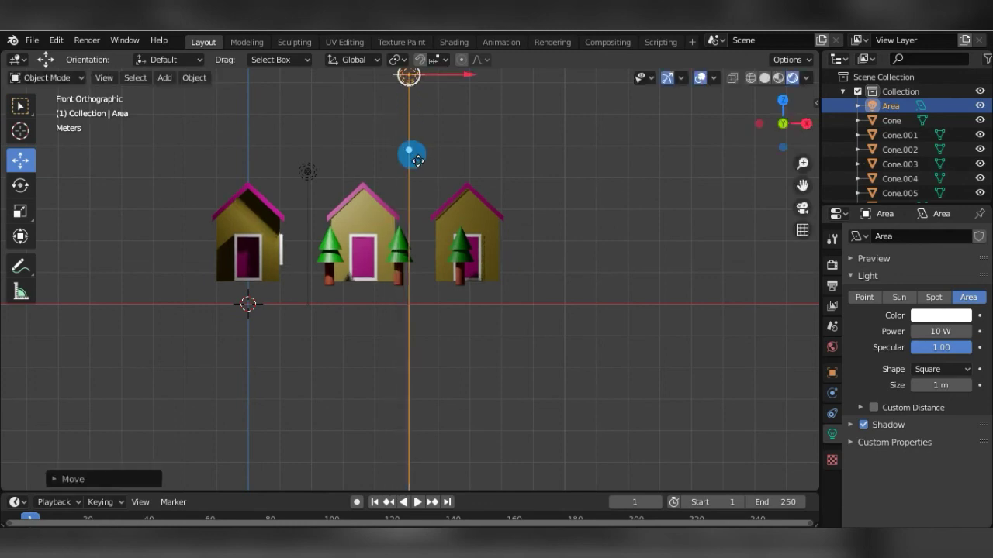
mouse_move(417, 154)
mouse_down()
mouse_move(377, 171)
mouse_move(391, 155)
mouse_up()
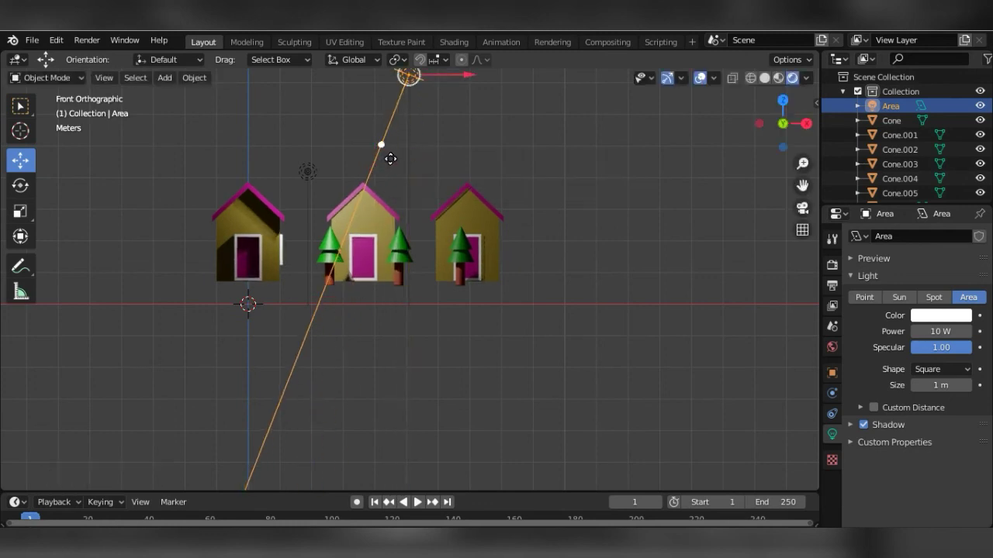
mouse_move(390, 155)
middle_down()
mouse_move(359, 205)
mouse_move(209, 233)
middle_up()
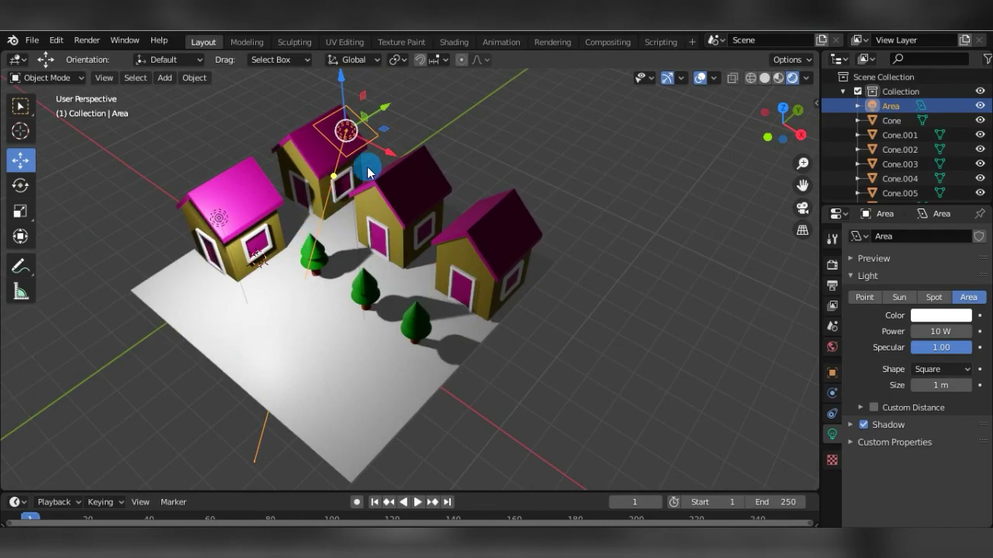